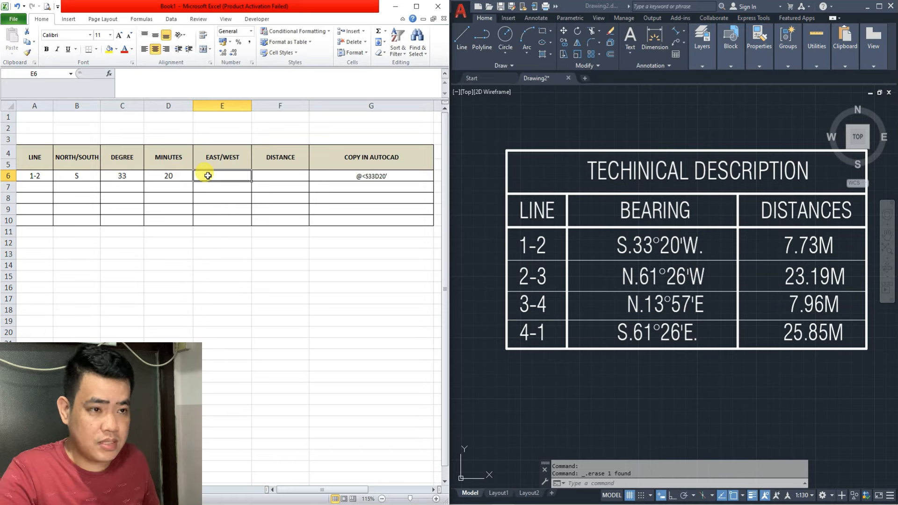
Complete the line 1-2 row with East/West W in E6 and distance 7.73 in F6
text(W)
click(271, 177)
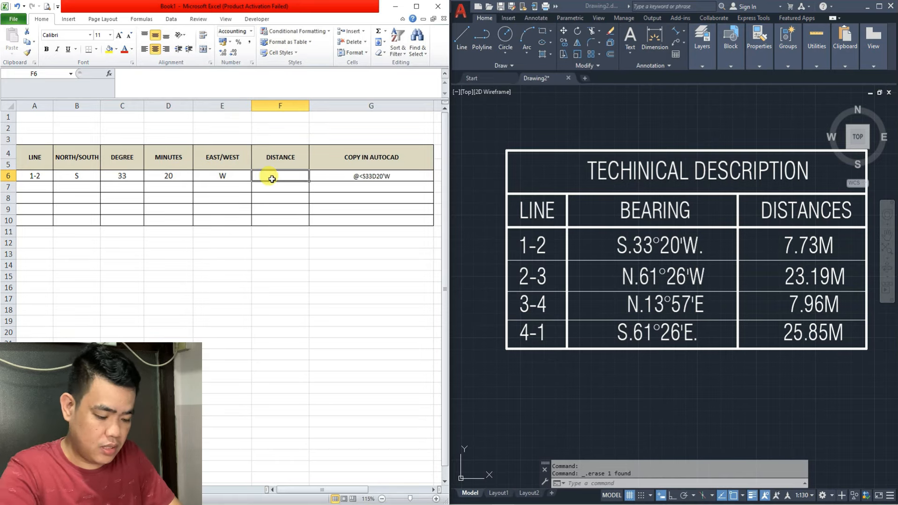
text(7.73)
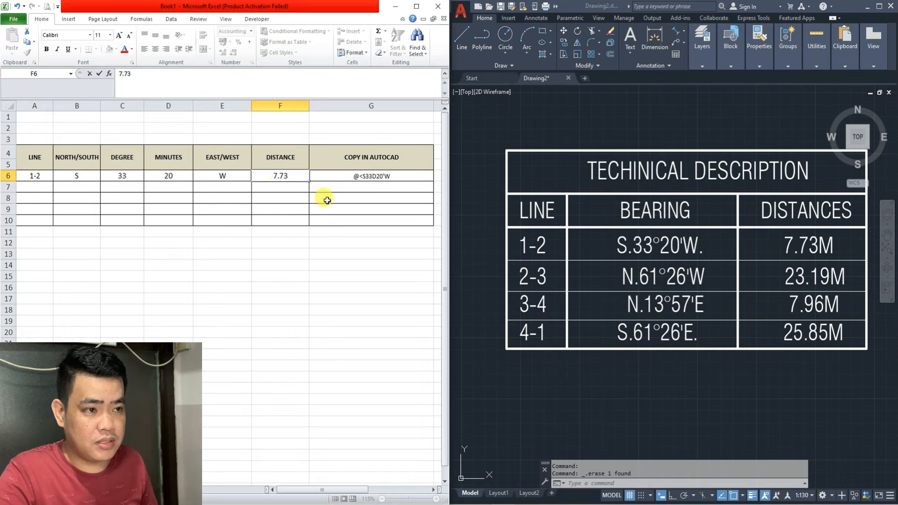
click(334, 195)
click(361, 176)
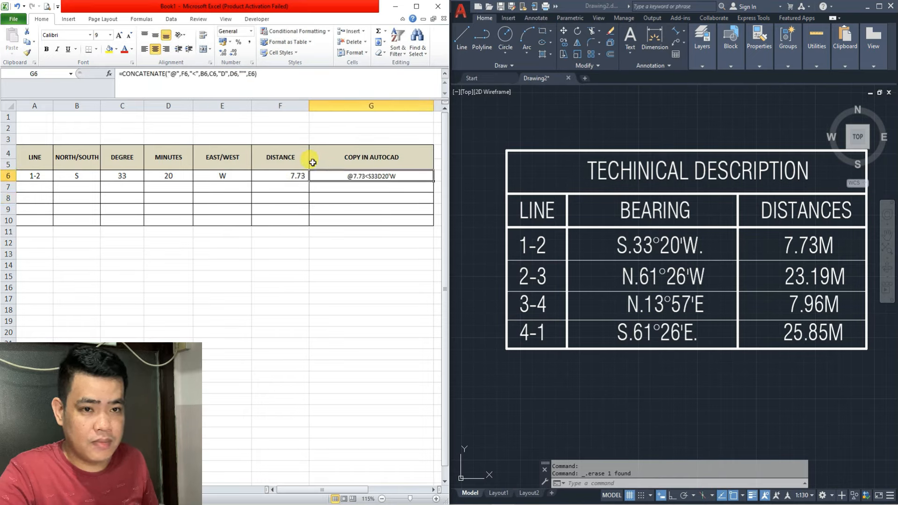
Start row 7 with line 2-3 and N as its North/South direction
click(30, 187)
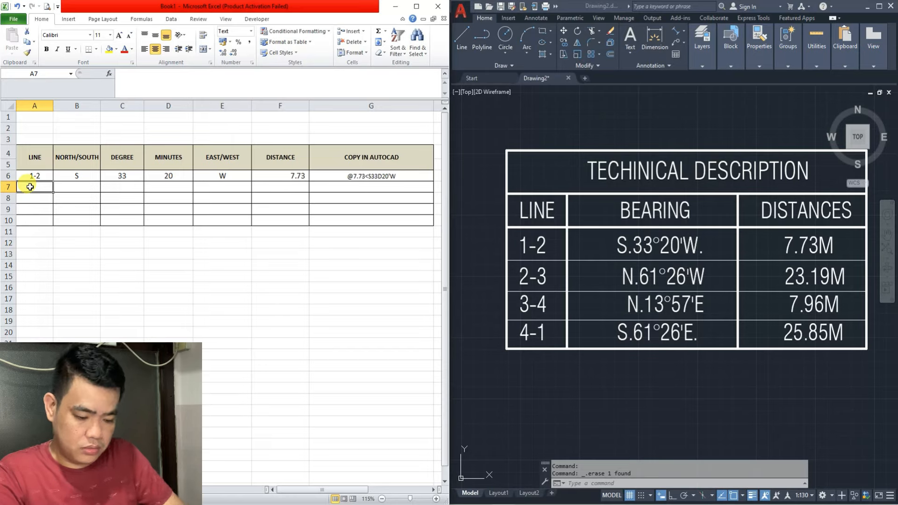
text(2-3)
click(70, 186)
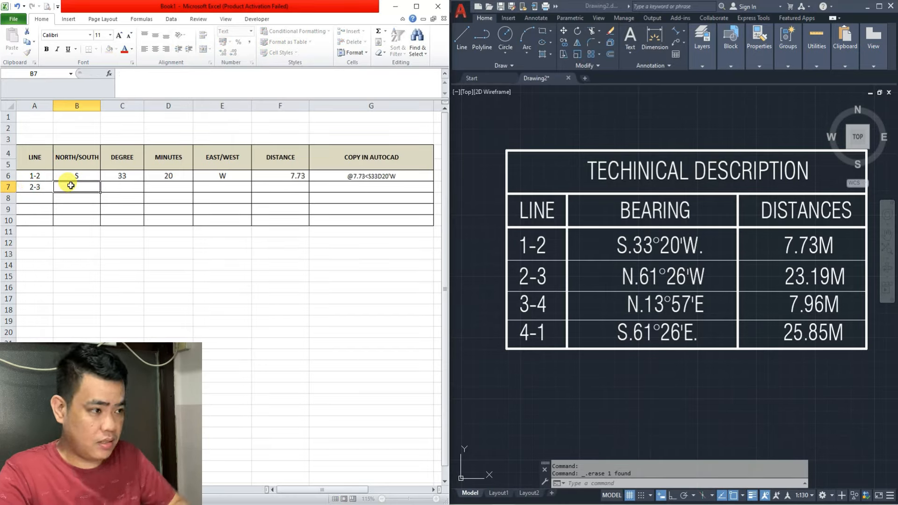
text(N)
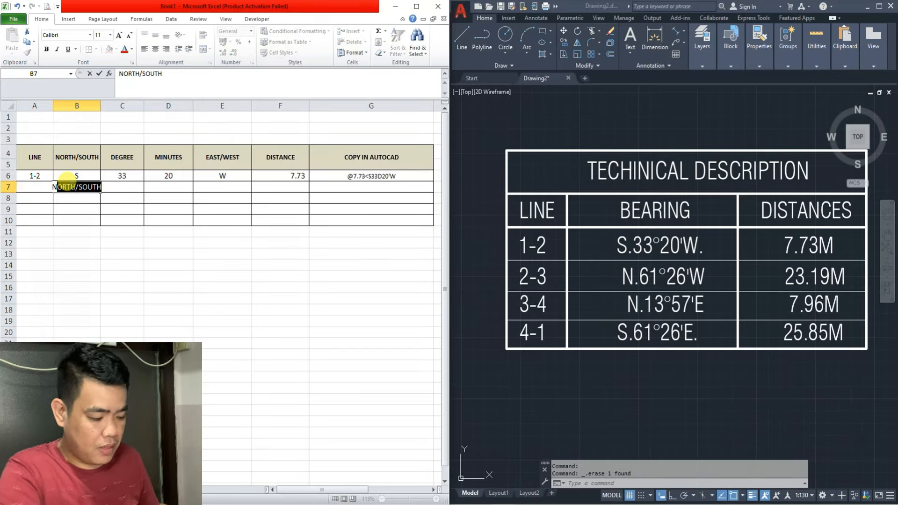
click(124, 185)
key(Return)
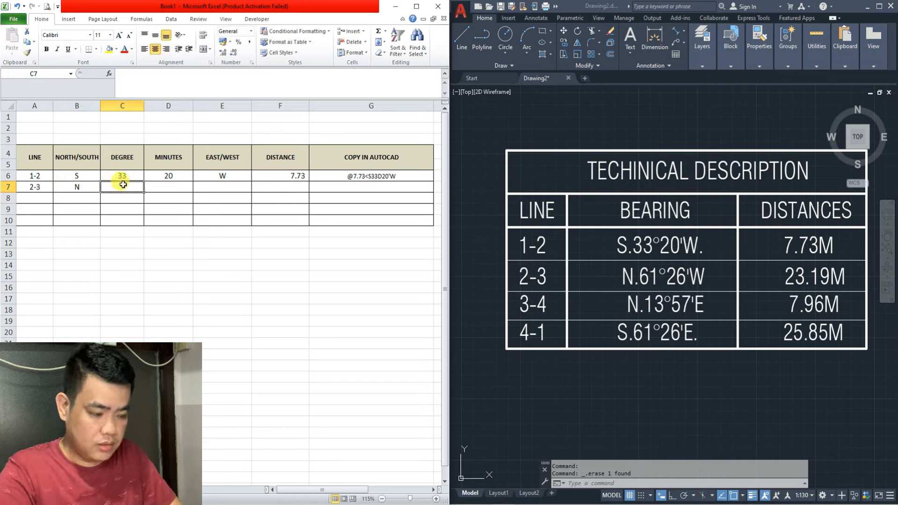
Fill in the rest of the line 2-3 row: 61 degrees, 26 minutes, W, and distance 23.19
text(61)
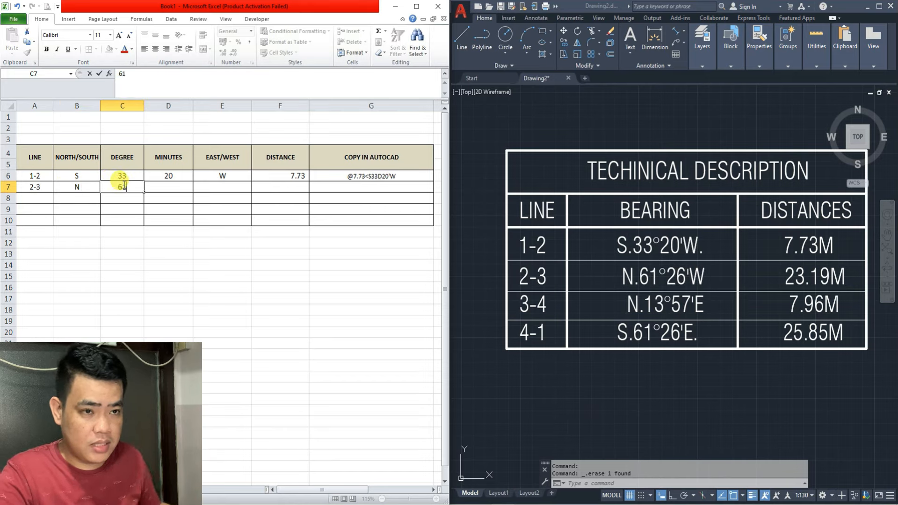
click(167, 190)
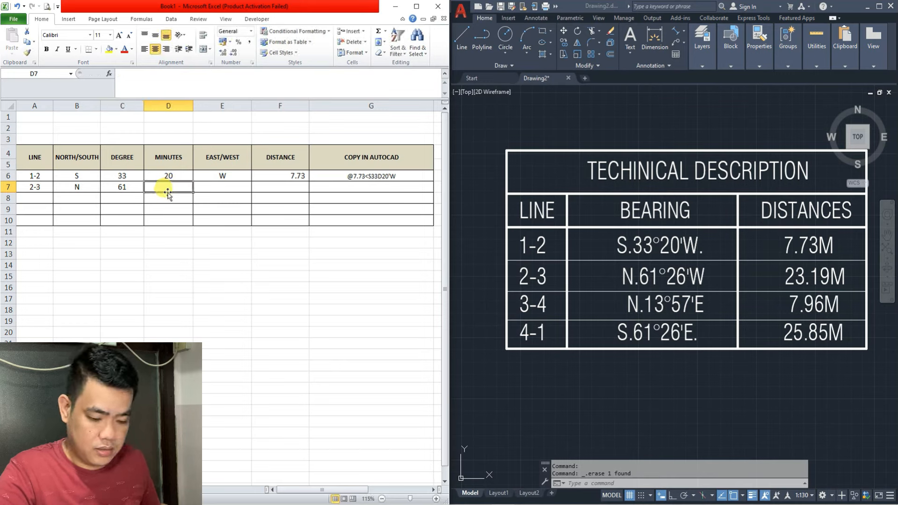
text(2)
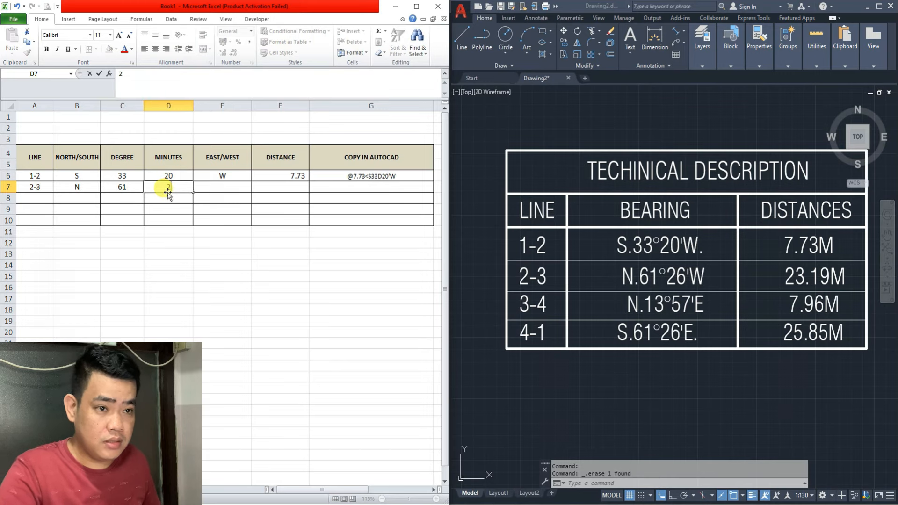
text(6)
click(220, 188)
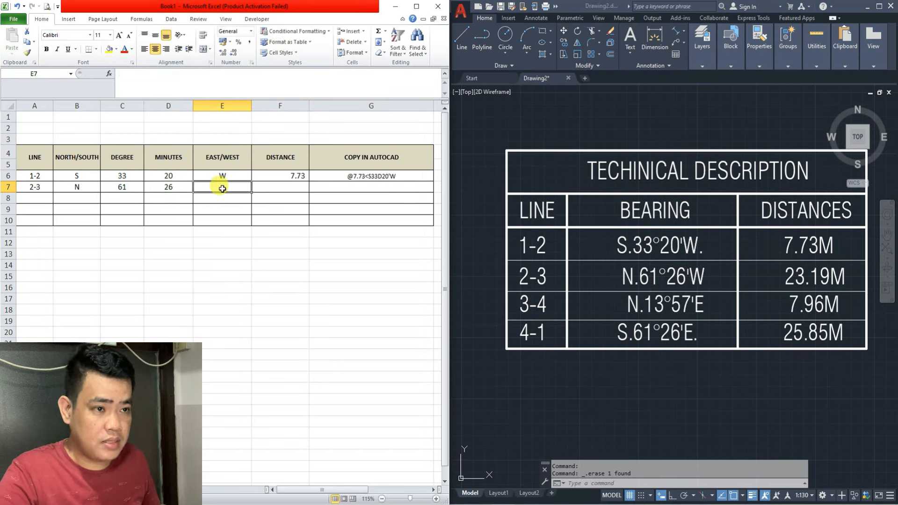
text(W)
click(287, 187)
text(23.19)
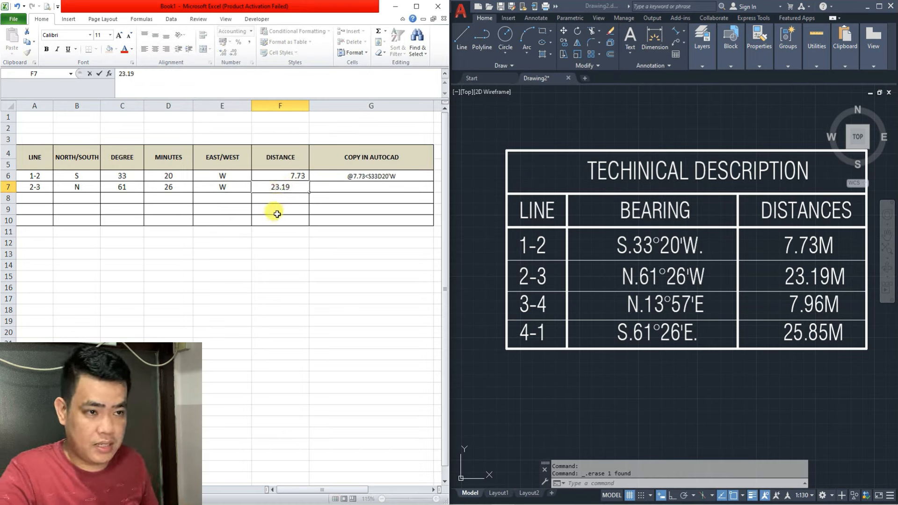
click(283, 199)
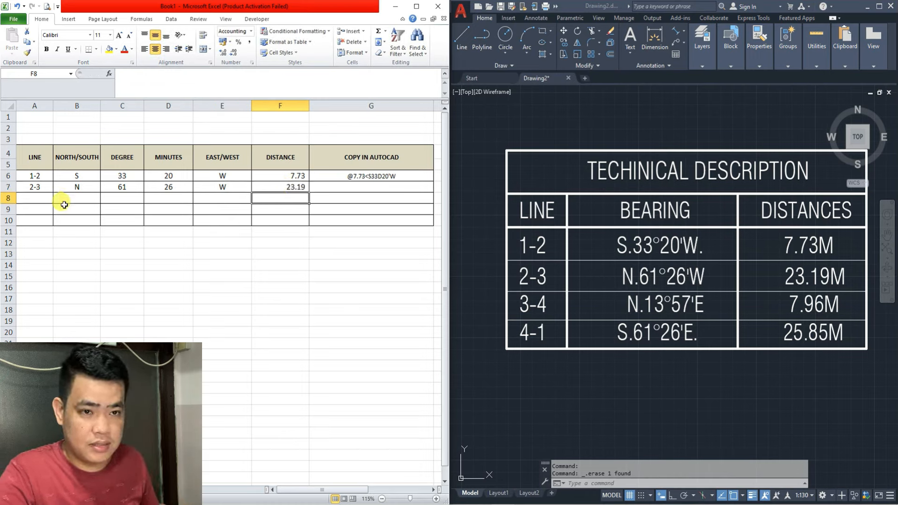
Start row 8 with line 3-4 and N as its North/South direction
click(29, 198)
text(3)
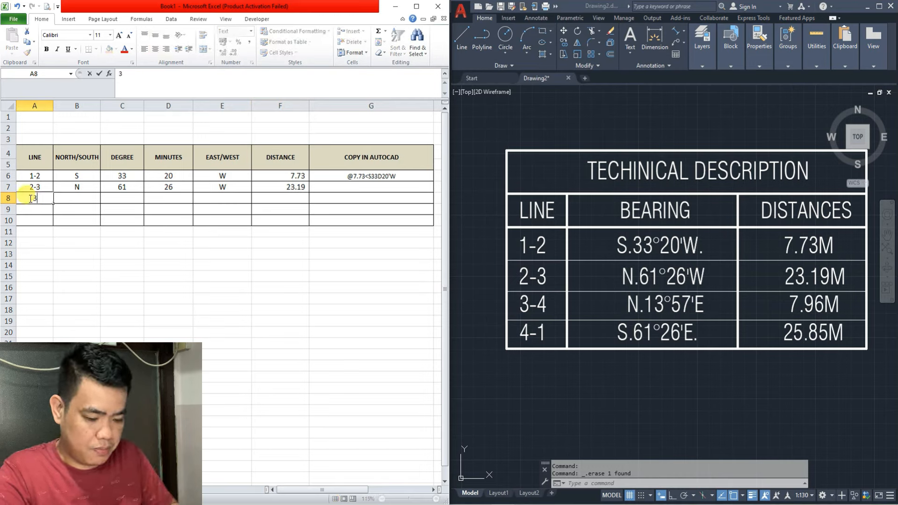
text(-4)
click(65, 197)
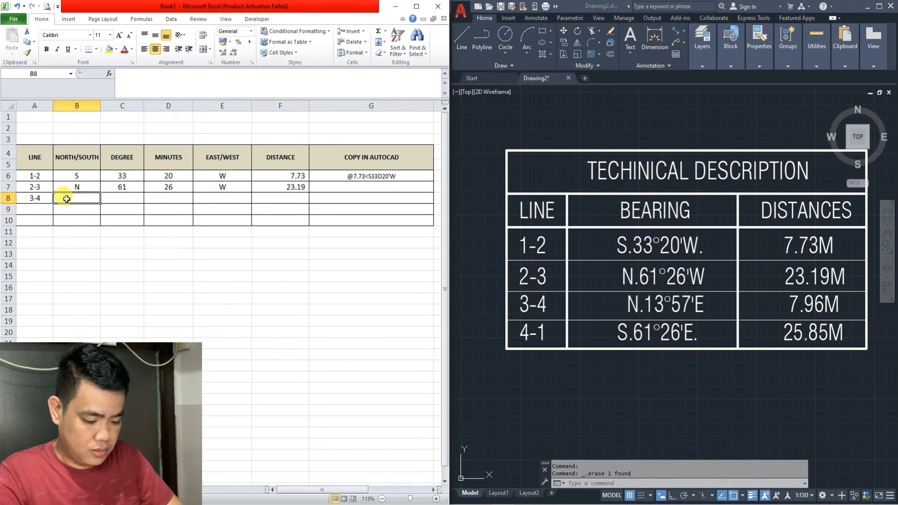
text(N)
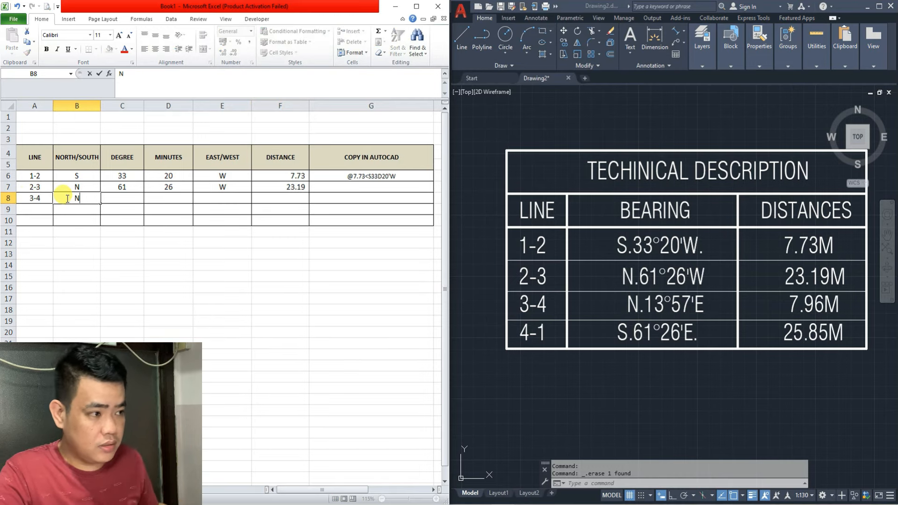
Fill in the rest of the line 3-4 row: 13 degrees, 57 minutes, E, and distance 7.96
click(118, 196)
text(13)
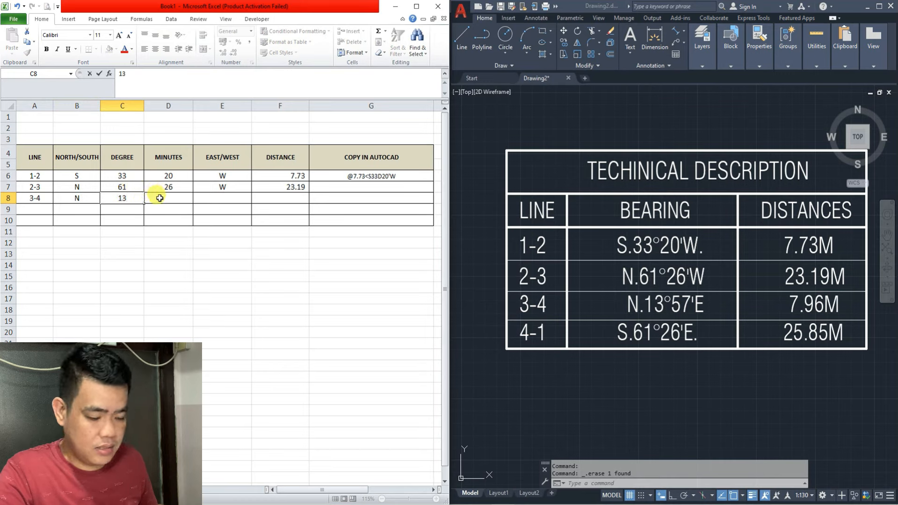
click(160, 197)
text(7)
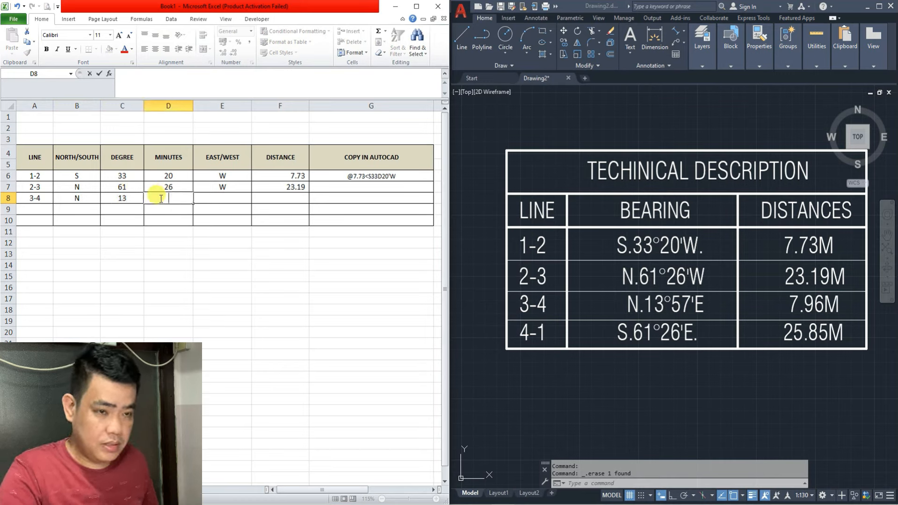
click(206, 200)
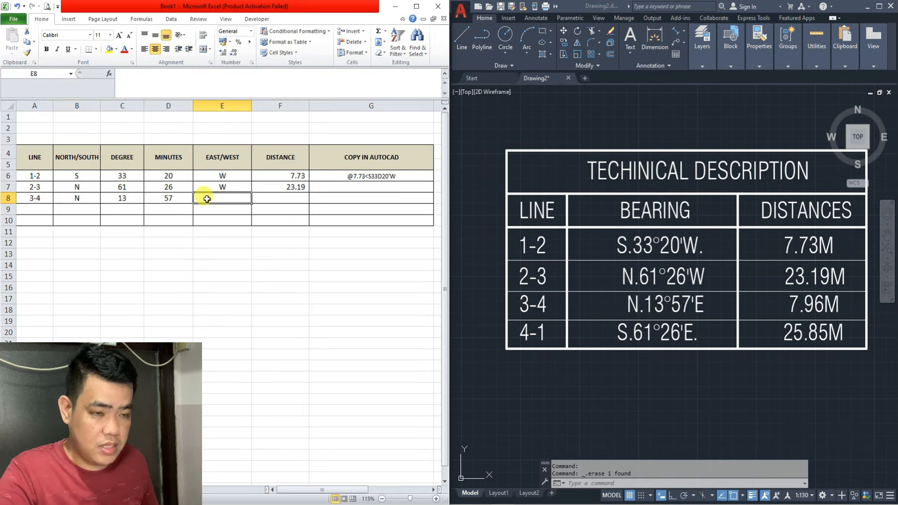
text(E)
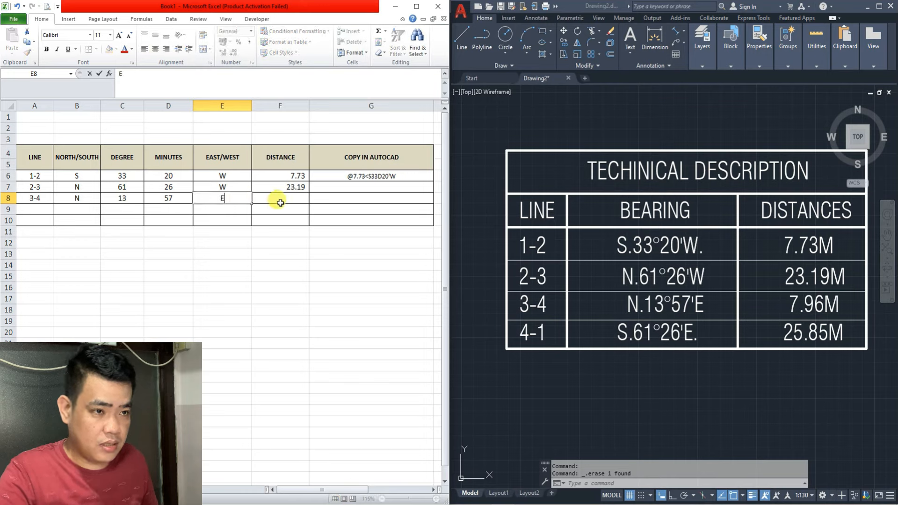
click(280, 202)
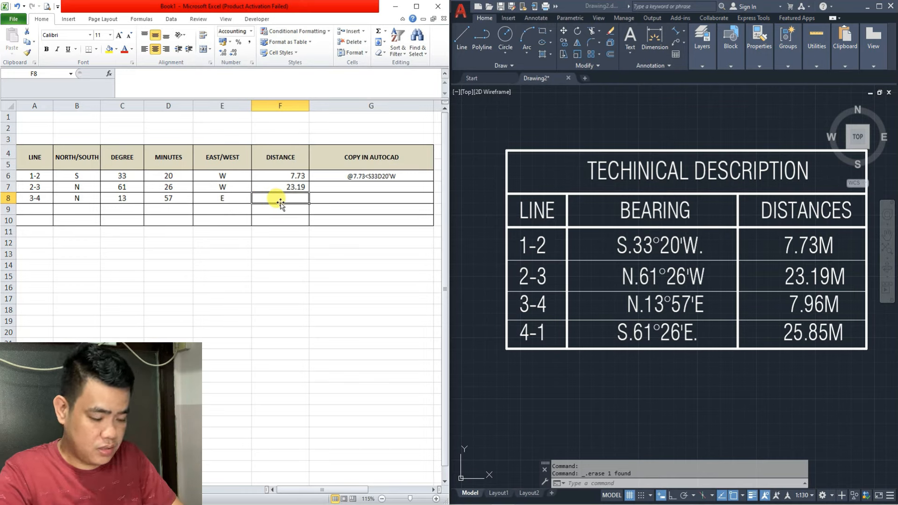
text(7.96)
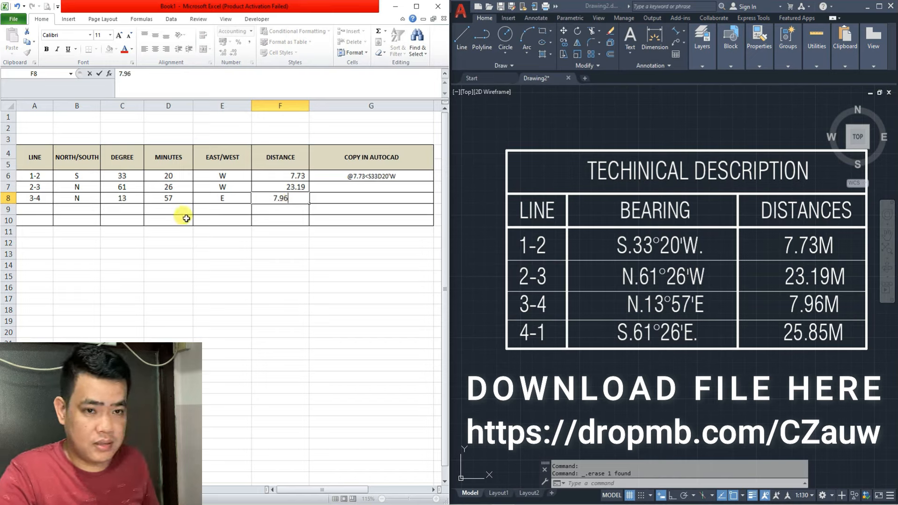
Start row 9 with line 4-1 and S as its North/South direction
click(37, 210)
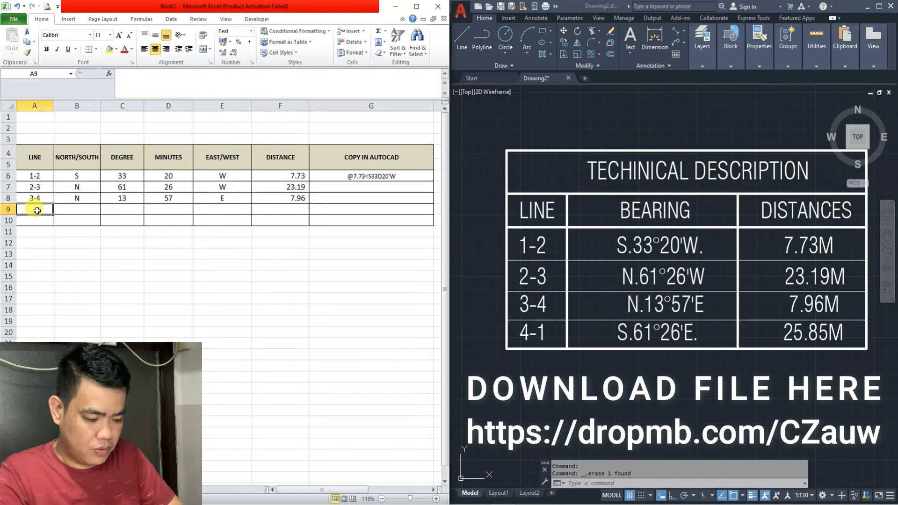
text(4-1)
click(75, 207)
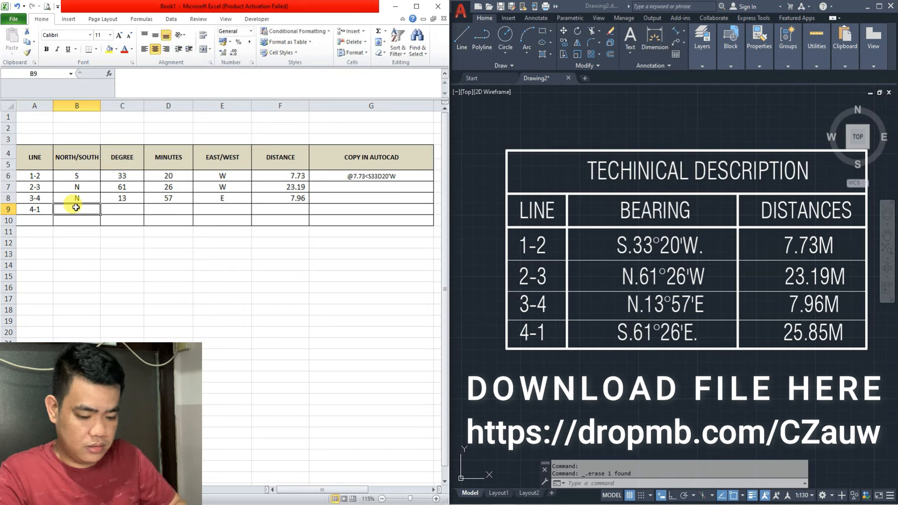
text(S)
Fill in the rest of the line 4-1 row: 61 degrees, 26 minutes, E, and distance 25.85
click(128, 211)
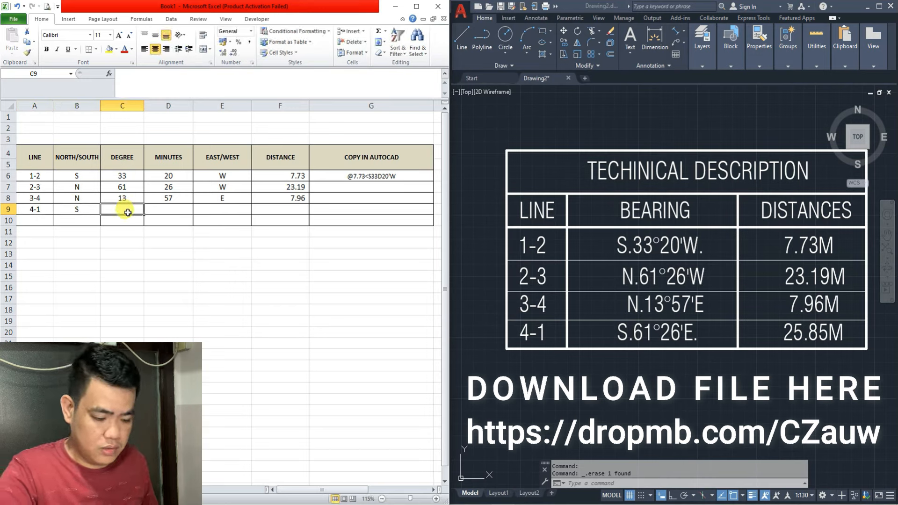
text(61)
click(171, 211)
text(2)
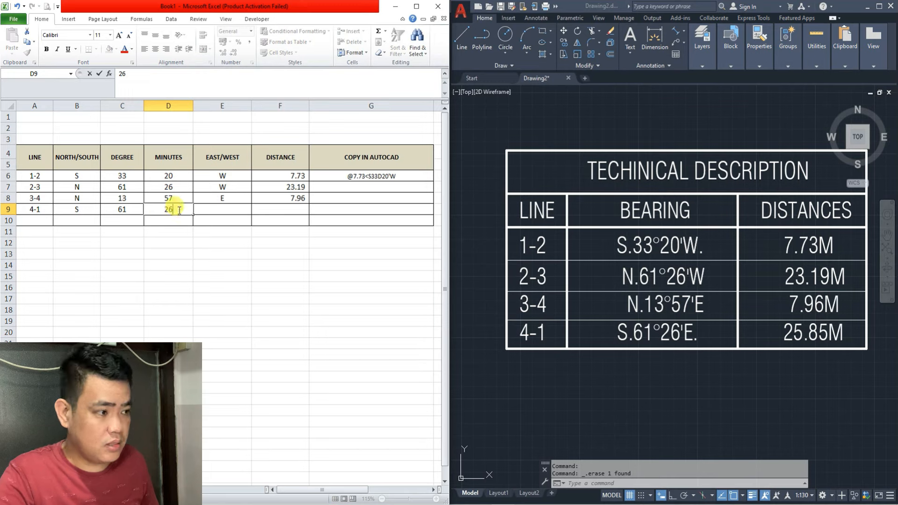
click(208, 210)
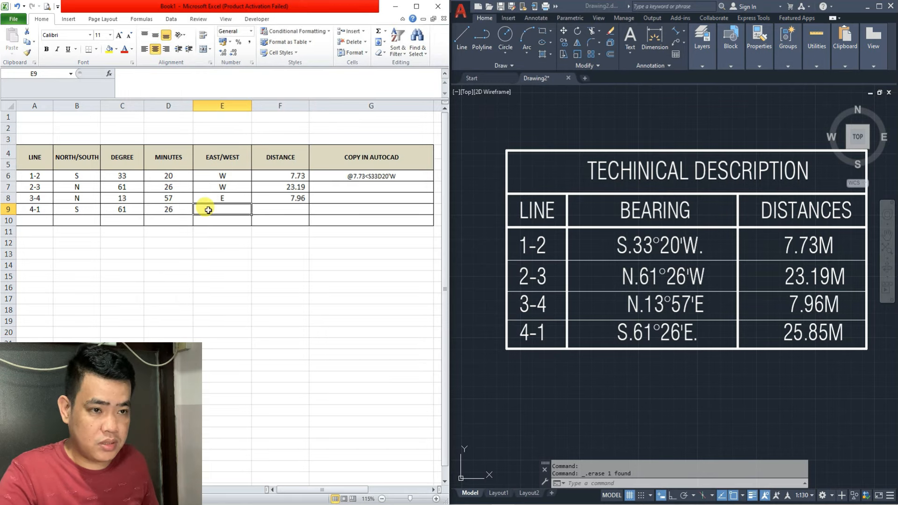
text(E)
click(281, 201)
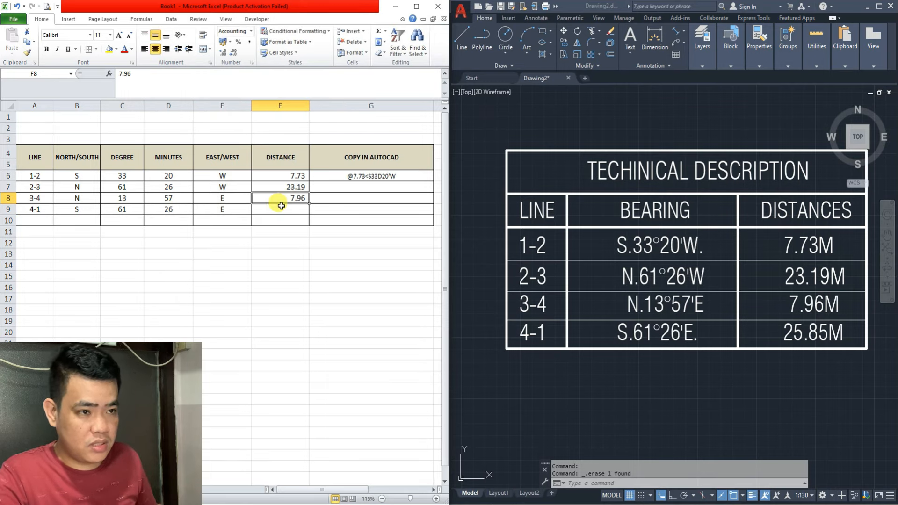
text(25.8)
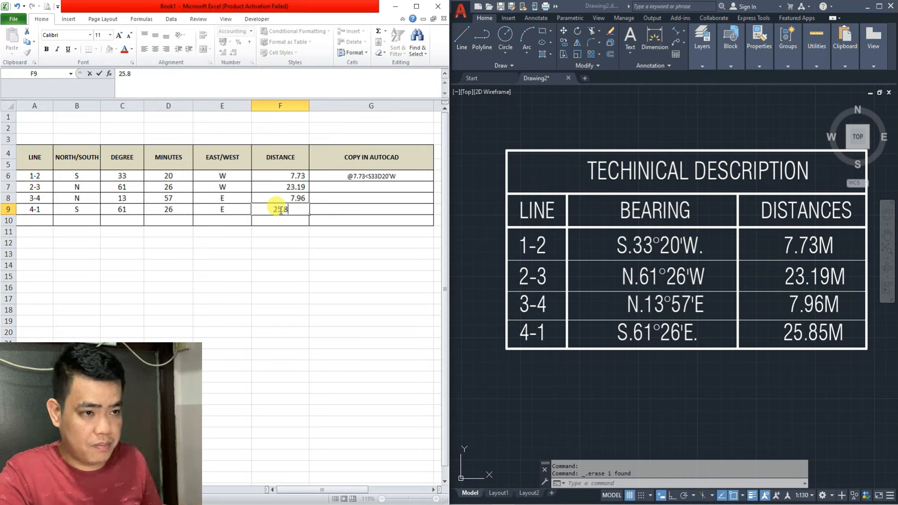
text(5)
click(315, 208)
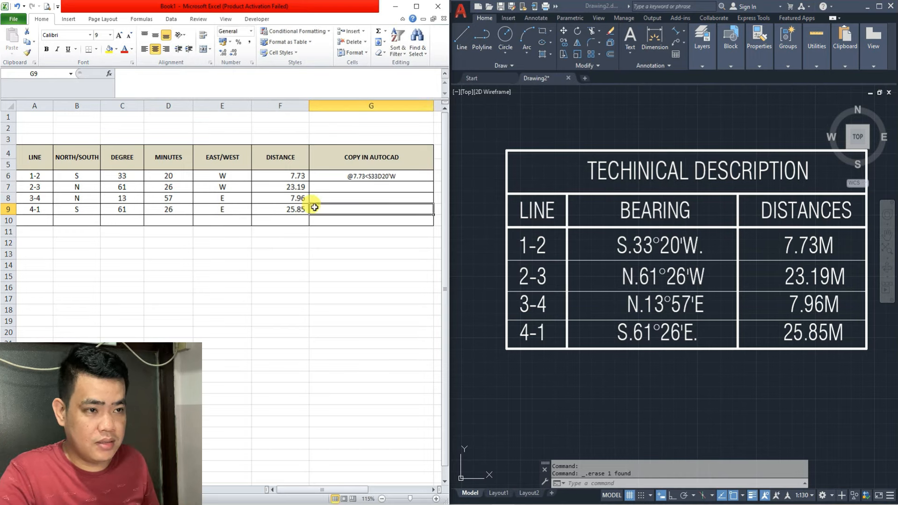
Fill the CONCATENATE formula from G6 down through G10, and clear G10, whose row has no line data
click(295, 177)
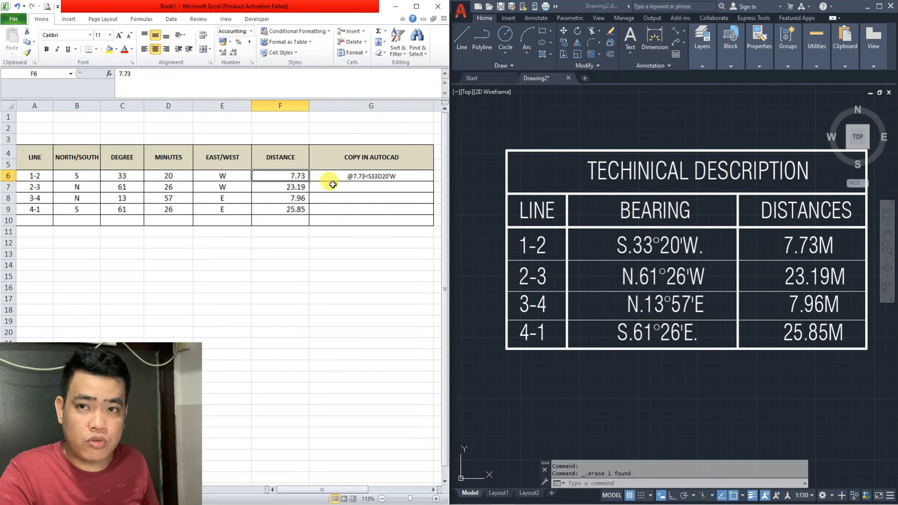
click(356, 177)
click(338, 199)
click(350, 177)
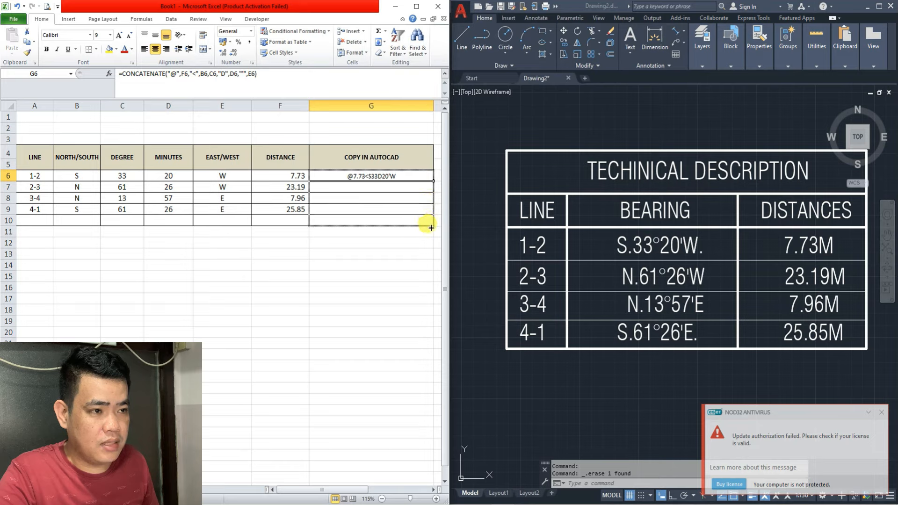
drag(431, 228, 427, 225)
click(370, 275)
click(371, 222)
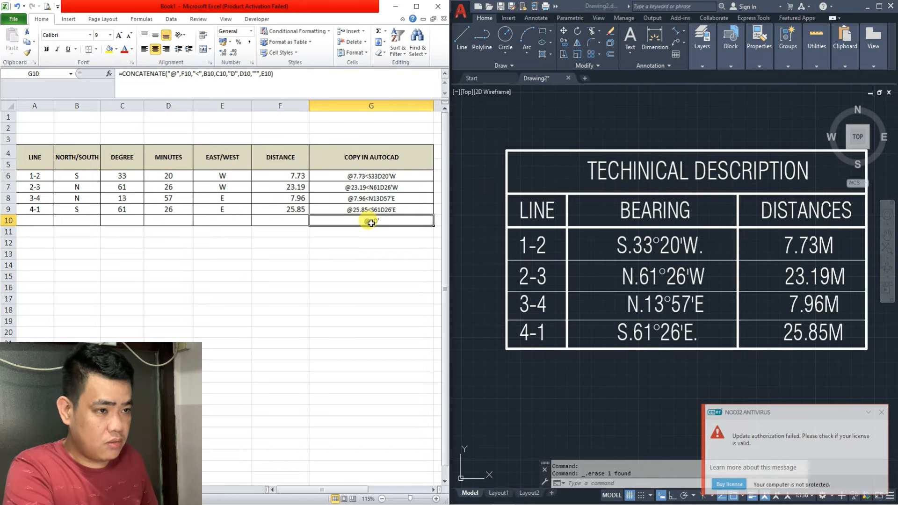
key(Delete)
Copy the generated bearing-distance strings in G6:G9 for lines 1-2 through 4-1
click(349, 177)
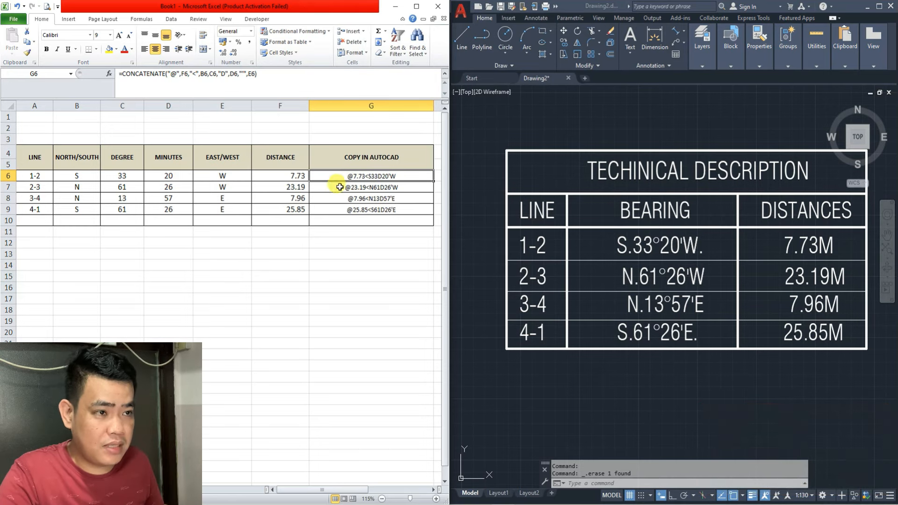
drag(340, 175, 353, 210)
drag(337, 176, 352, 209)
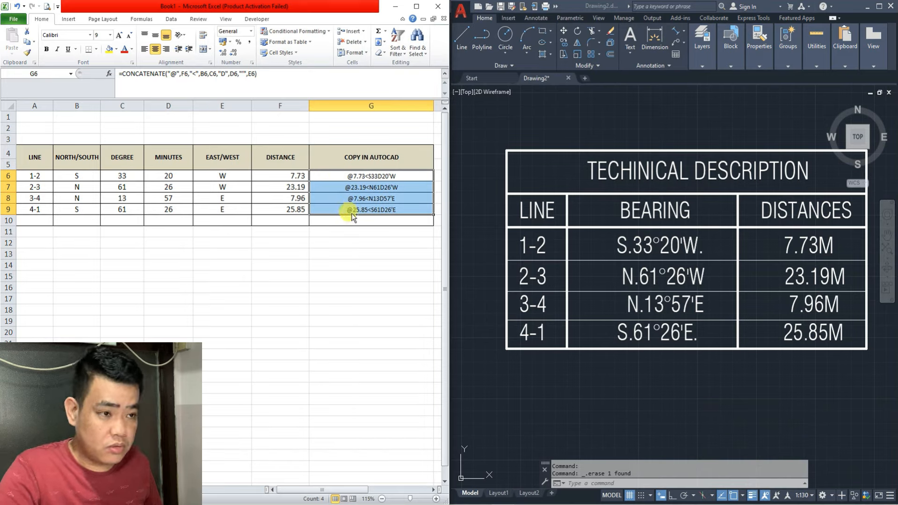
key(ctrl+c)
Switch to AutoCAD and maximize its window, with empty drawing space beside the technical description table
click(475, 207)
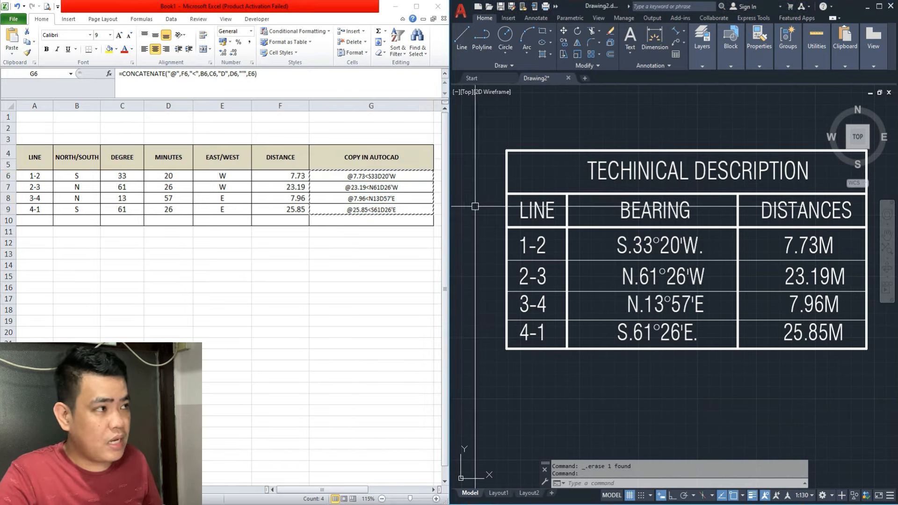
click(880, 6)
scroll(426, 256, down, 4)
mouse_move(484, 285)
middle_down()
mouse_move(431, 260)
mouse_move(410, 273)
middle_up()
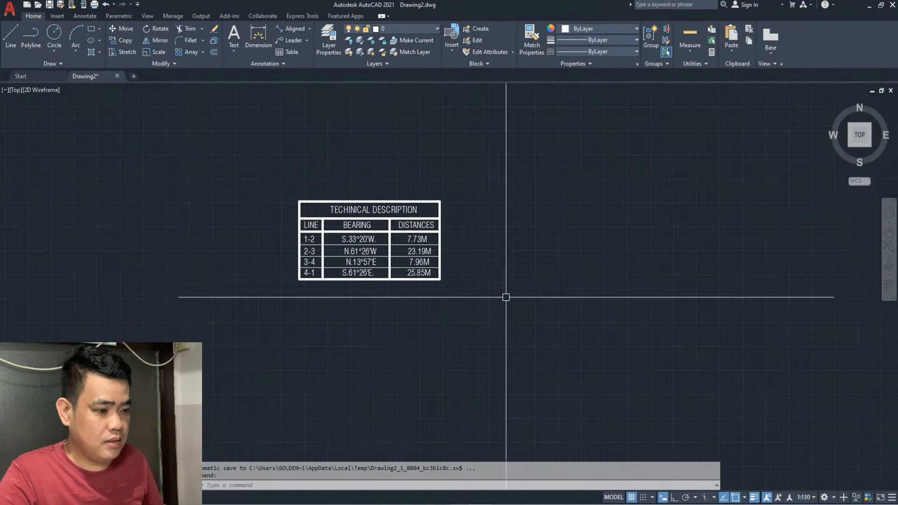
middle_drag(505, 298, 477, 255)
middle_drag(503, 208, 468, 243)
Draw the lot boundary as a polyline starting east of the table, using the copied bearing-distance strings as its points
text(P)
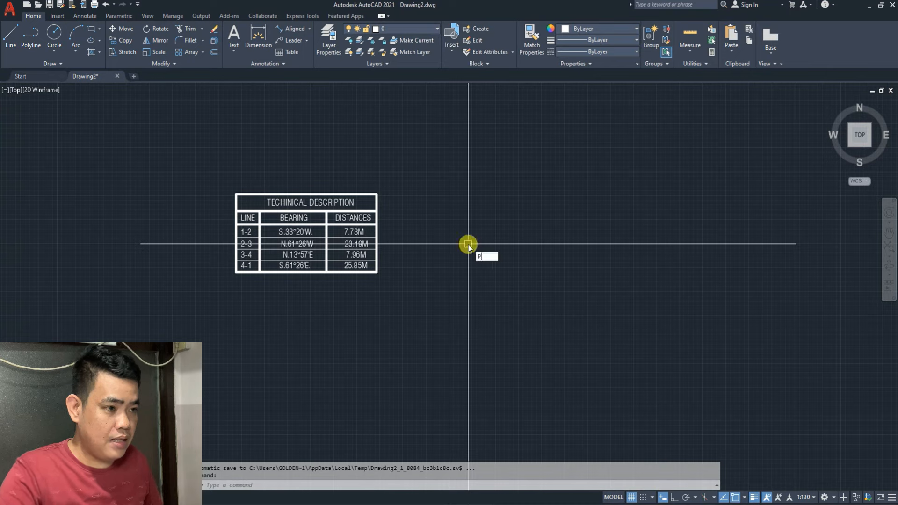
text(L)
key(Return)
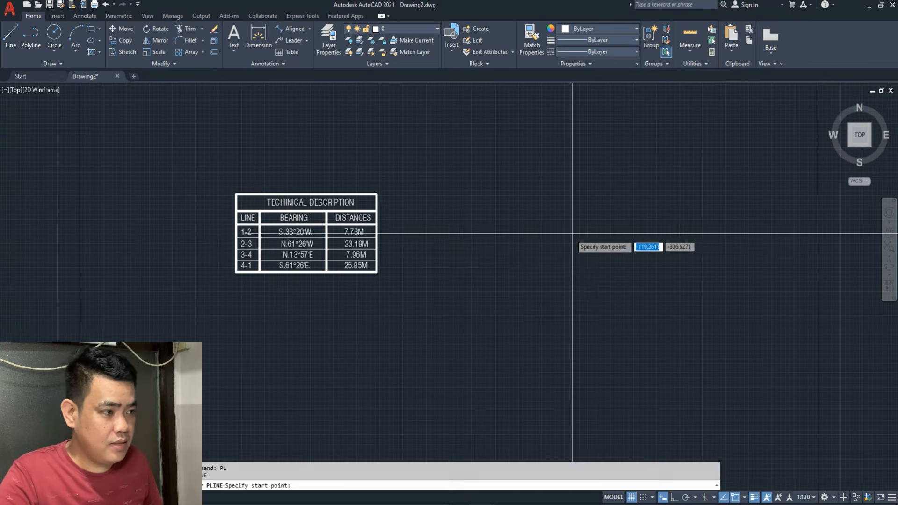
click(639, 218)
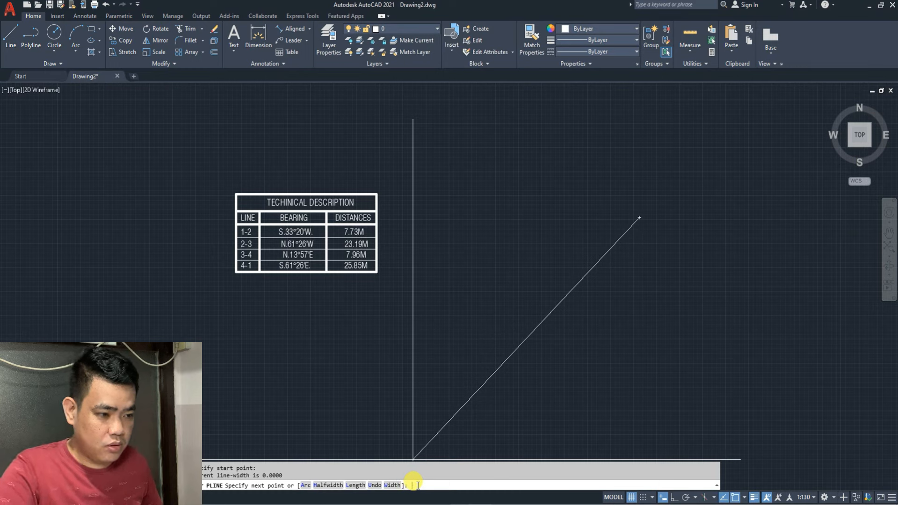
key(ctrl+v)
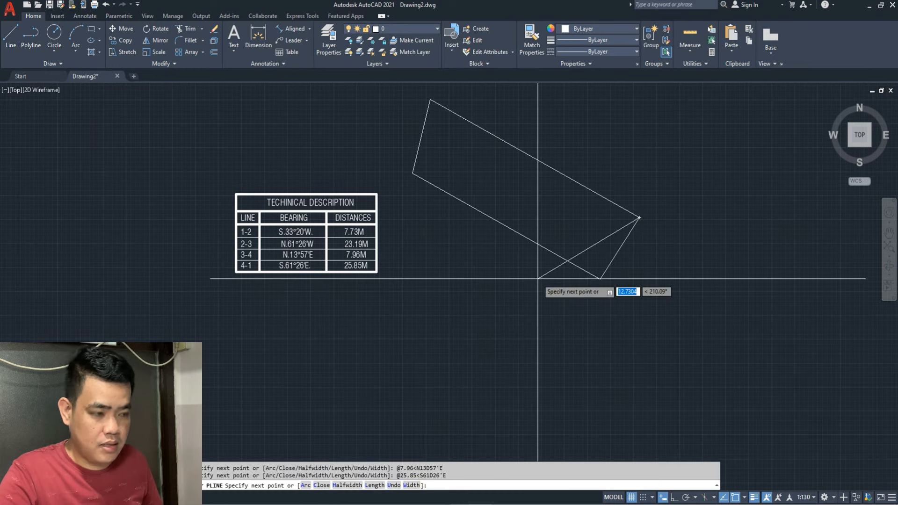
key(Escape)
Move the lot polyline farther down, clear of its position beside the technical description table
click(551, 252)
middle_drag(551, 252, 507, 212)
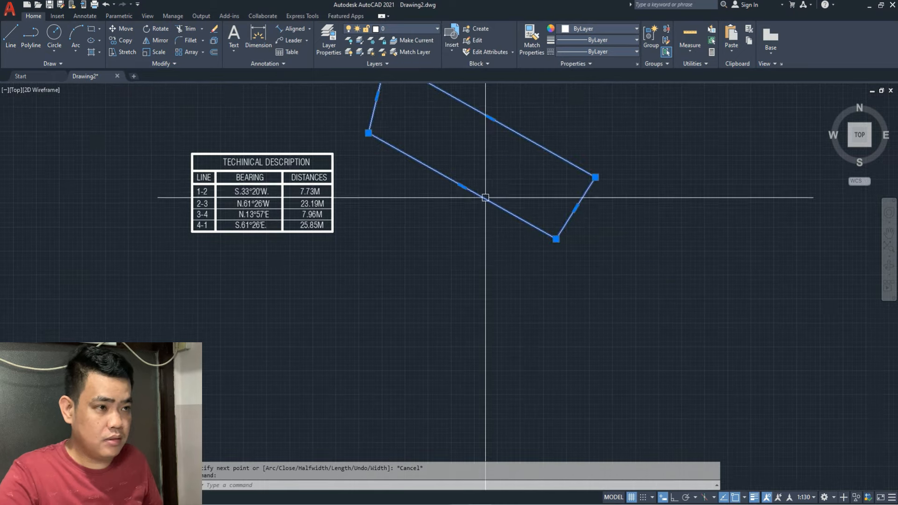
text(m)
key(space)
click(511, 167)
key(Escape)
Examine the lot's closing corner, where line 4-1 meets line 1-2, for how exactly the two ends meet
scroll(485, 312, up, 2)
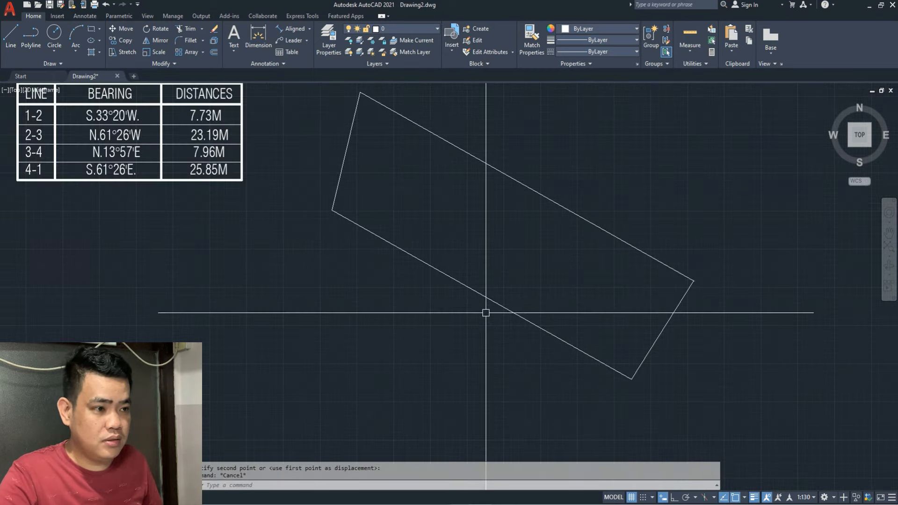
mouse_move(508, 253)
middle_down()
mouse_move(464, 265)
mouse_move(449, 249)
middle_up()
middle_drag(467, 318, 509, 282)
middle_drag(401, 262, 376, 299)
scroll(638, 296, up, 5)
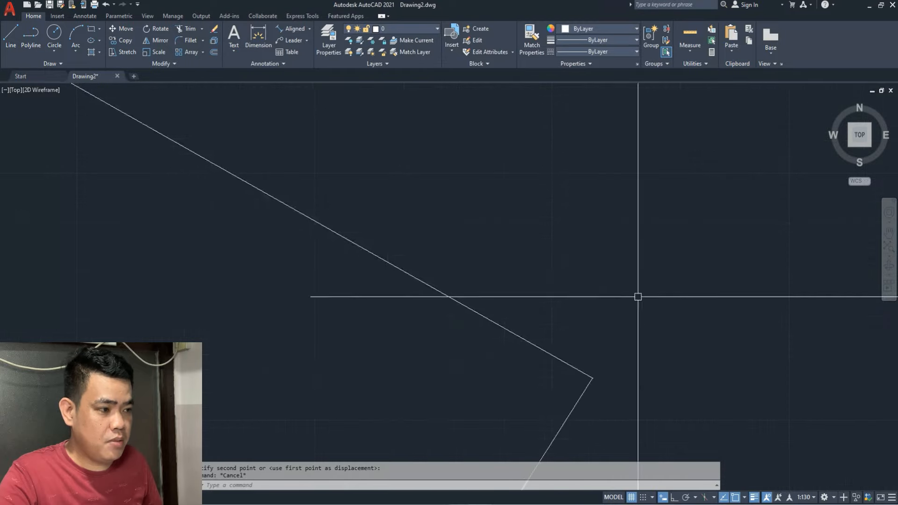
scroll(576, 381, up, 4)
scroll(683, 355, up, 10)
scroll(631, 255, up, 3)
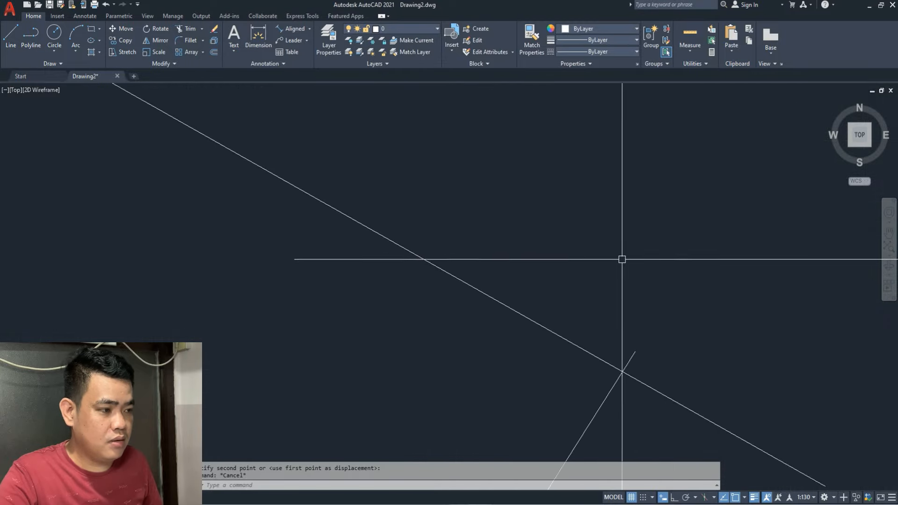
scroll(589, 264, down, 5)
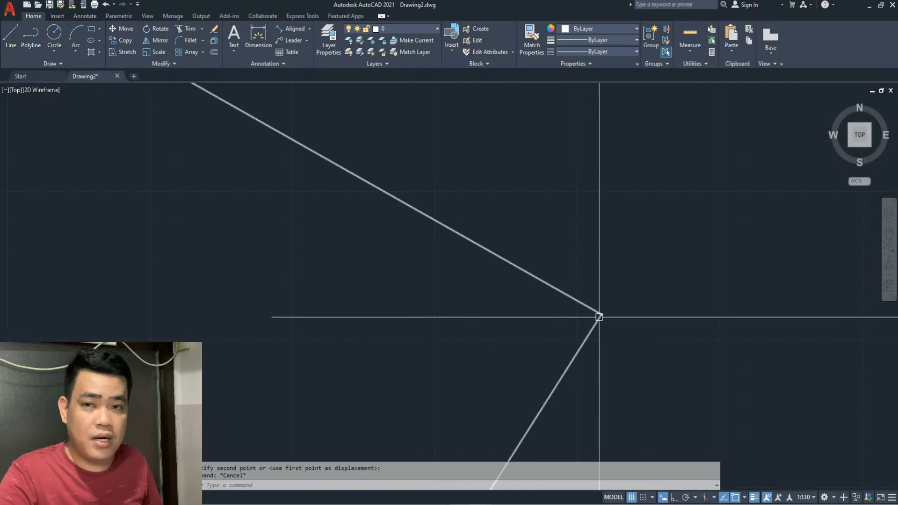
scroll(598, 316, down, 5)
middle_drag(528, 343, 521, 291)
scroll(622, 264, up, 5)
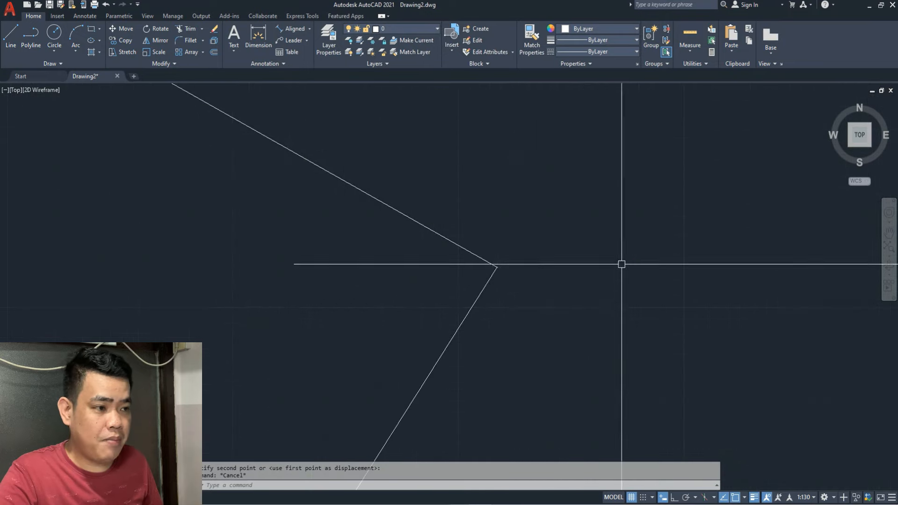
scroll(540, 287, up, 5)
scroll(440, 257, up, 4)
middle_drag(387, 246, 601, 384)
scroll(468, 236, up, 4)
scroll(409, 229, up, 3)
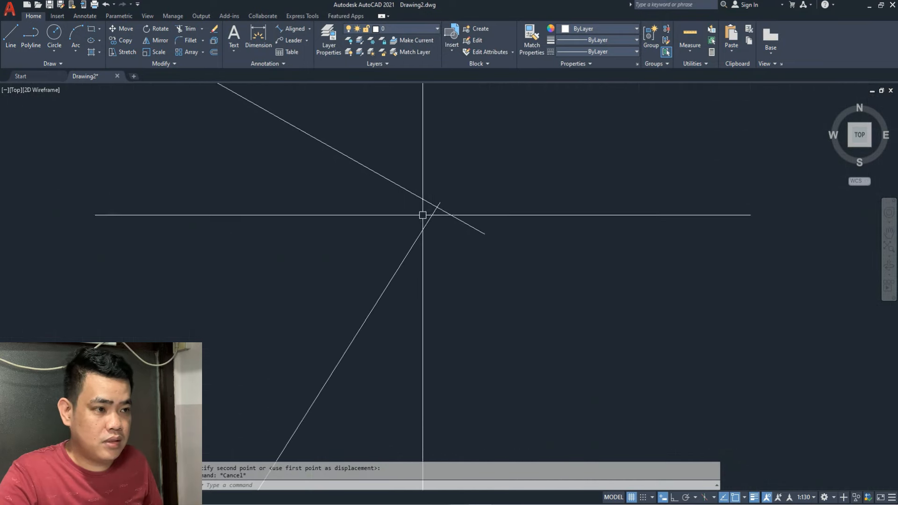
scroll(432, 211, up, 6)
middle_drag(434, 214, 513, 271)
scroll(543, 315, down, 5)
scroll(543, 306, up, 5)
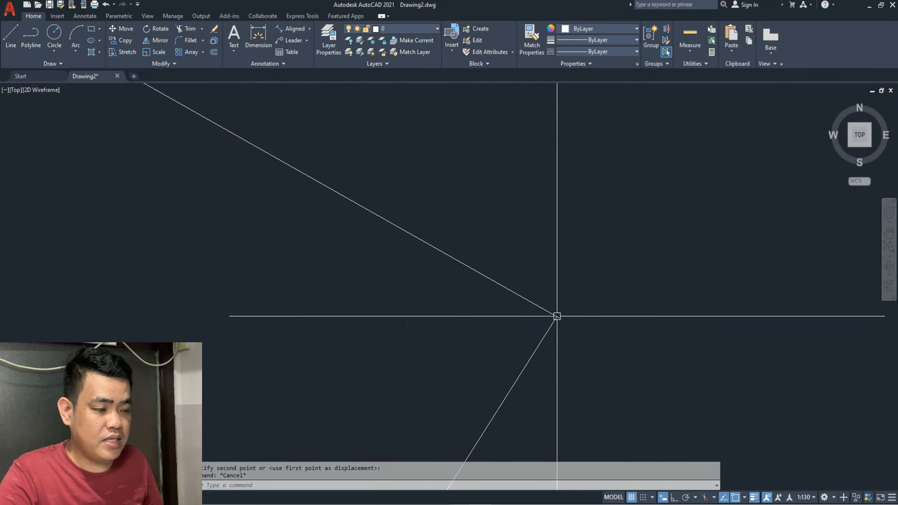
scroll(557, 316, down, 10)
scroll(546, 327, up, 10)
middle_drag(554, 316, 501, 357)
scroll(496, 377, down, 4)
scroll(512, 297, up, 3)
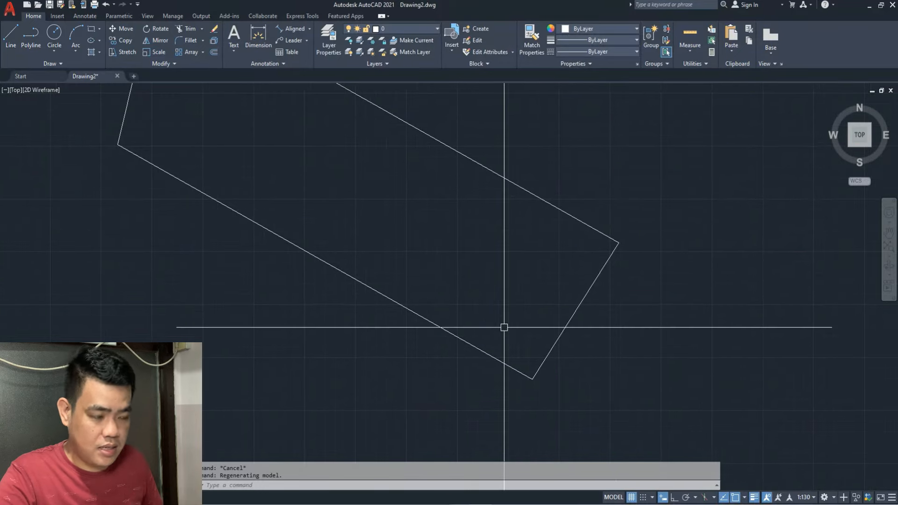
Draw a circle with a radius of about 0.35 centred on the lot's lowest corner
key(Return)
scroll(526, 367, up, 3)
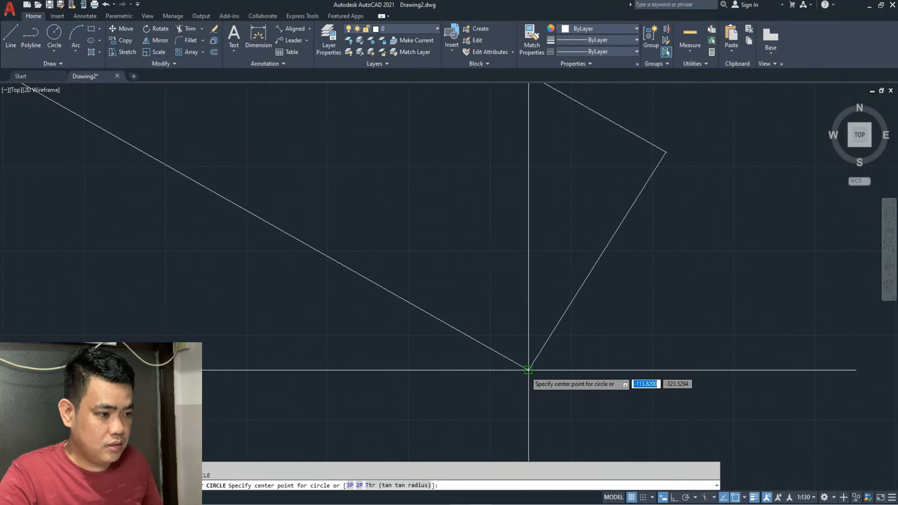
click(529, 370)
scroll(531, 380, up, 4)
click(532, 380)
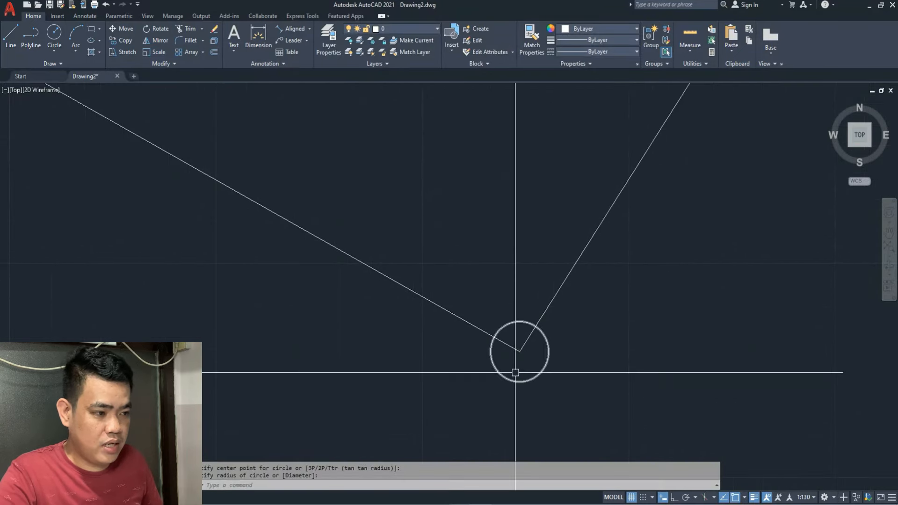
key(Escape)
click(510, 379)
middle_drag(509, 373, 531, 367)
text(co)
key(Return)
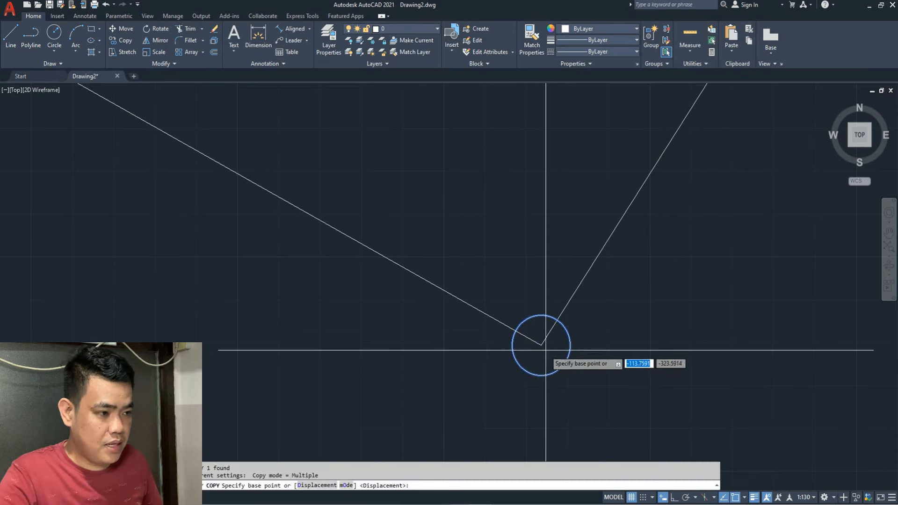
click(541, 345)
scroll(545, 338, down, 6)
scroll(421, 302, up, 3)
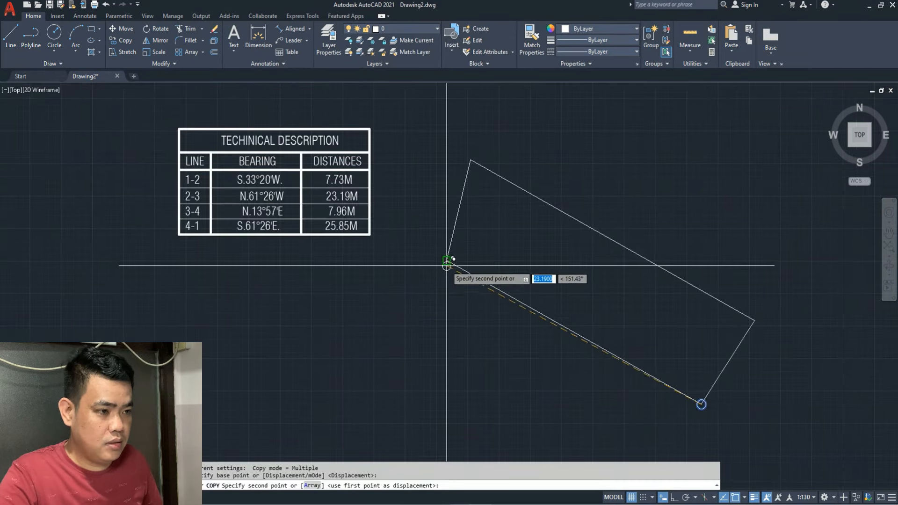
key(Escape)
Delete the circle at the lot's lowest corner
scroll(757, 442, up, 7)
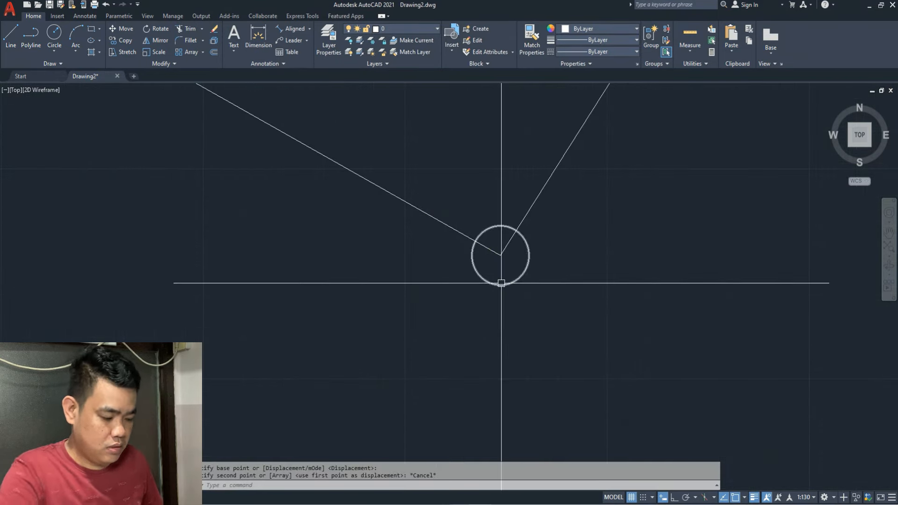
click(501, 283)
middle_drag(500, 284, 509, 335)
key(Delete)
Draw a slightly smaller circle centred on the lot's lowest corner
key(Return)
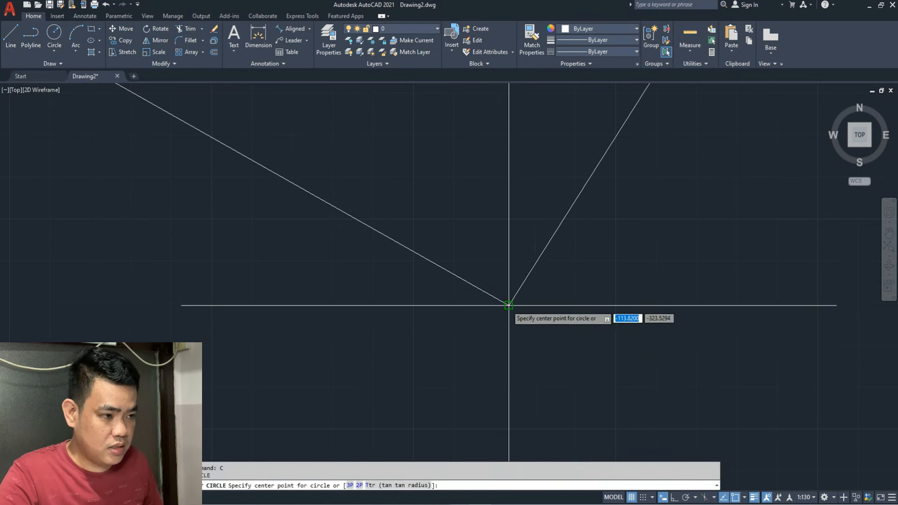
click(508, 306)
key(Escape)
scroll(504, 318, up, 2)
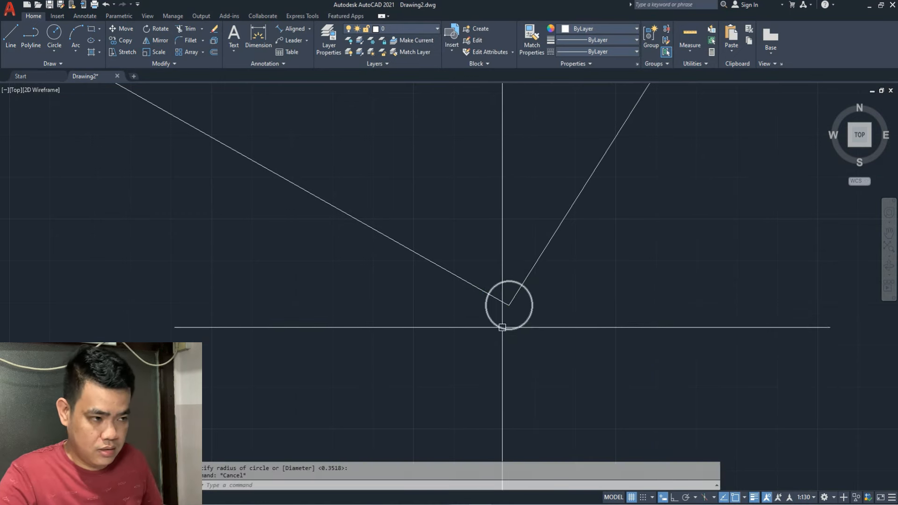
Copy the corner circle from its centre to the lot's westernmost corner
click(503, 367)
click(496, 371)
middle_drag(501, 360, 507, 327)
text(co)
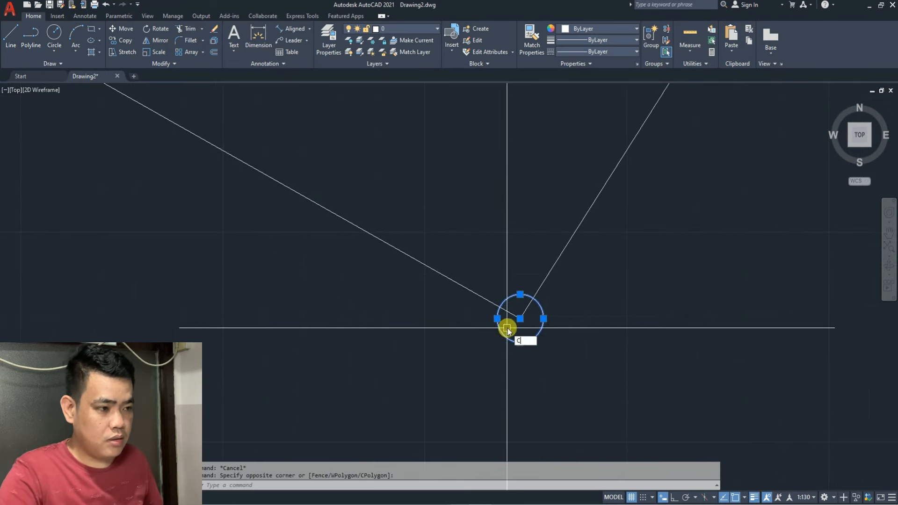
key(Return)
scroll(516, 316, up, 5)
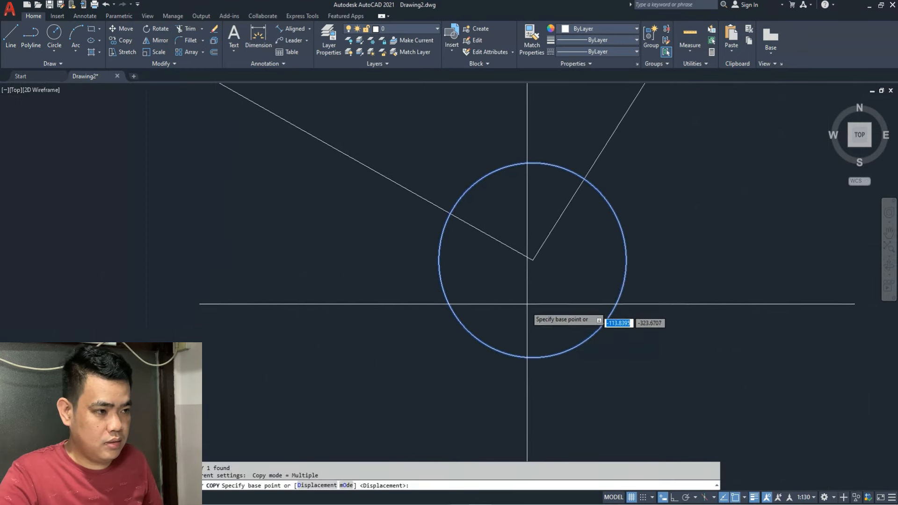
click(532, 259)
scroll(499, 354, down, 10)
scroll(251, 202, up, 2)
middle_drag(251, 201, 343, 254)
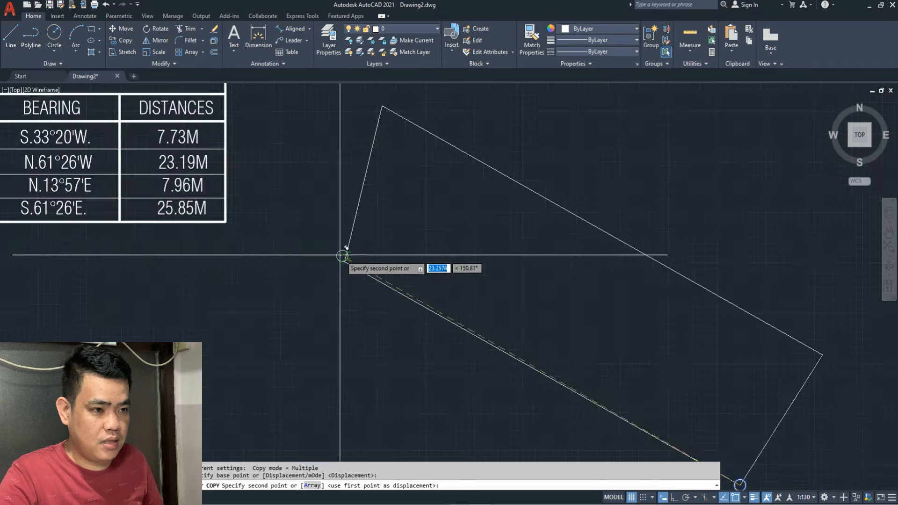
click(345, 259)
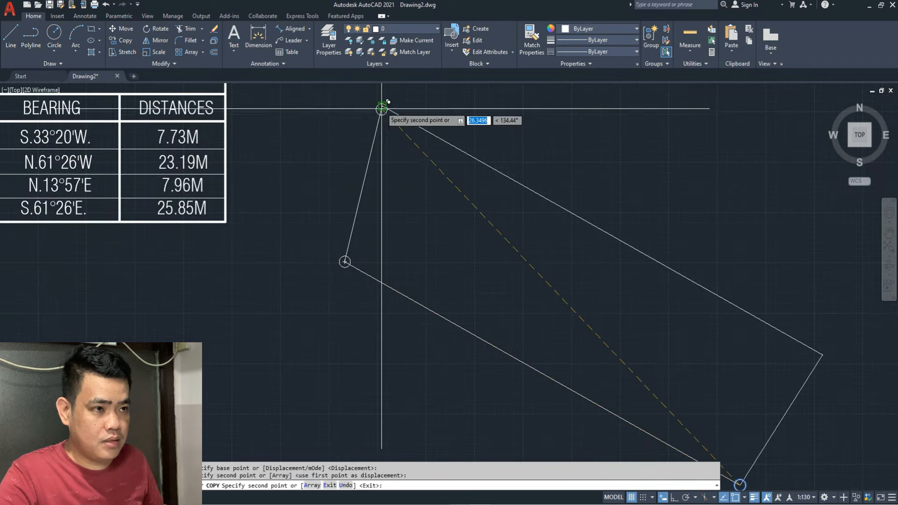
Place further copies of the circle on the lot's northernmost and easternmost corners
scroll(527, 195, down, 5)
scroll(595, 224, up, 5)
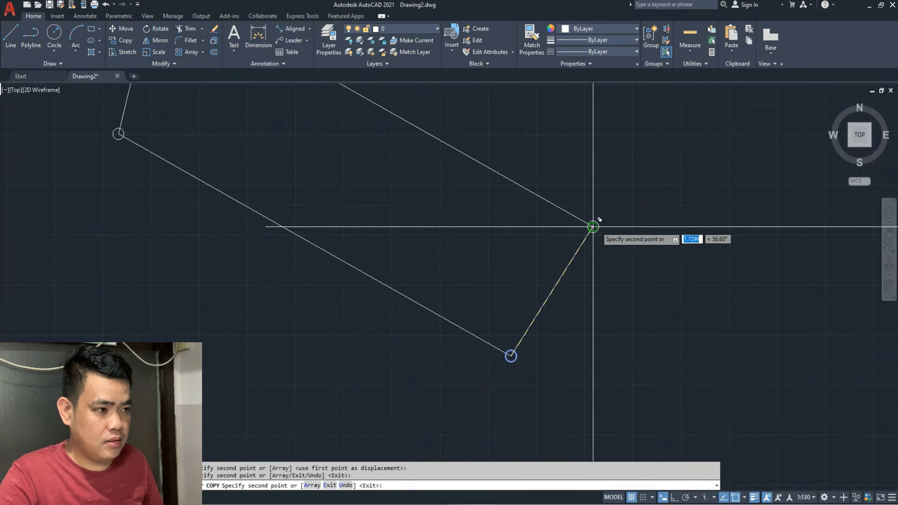
click(593, 227)
key(Escape)
key(Escape)
key(Escape)
middle_drag(504, 309, 516, 276)
mouse_move(488, 320)
middle_down()
mouse_move(486, 240)
mouse_move(528, 354)
middle_up()
scroll(425, 327, down, 4)
scroll(252, 206, up, 6)
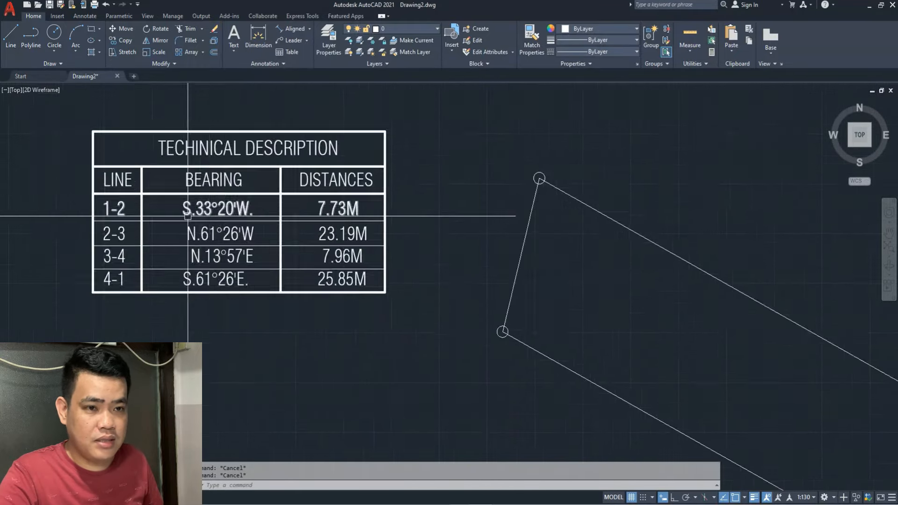
scroll(82, 197, down, 5)
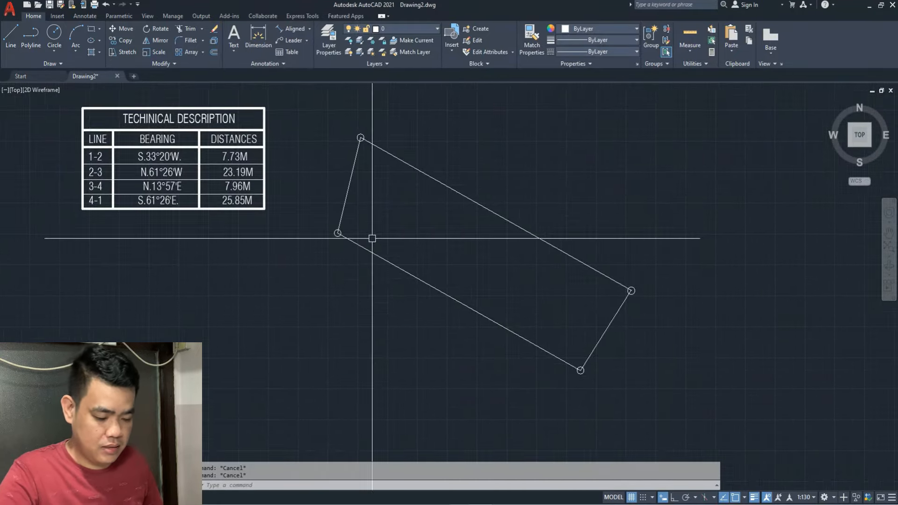
text(DLI)
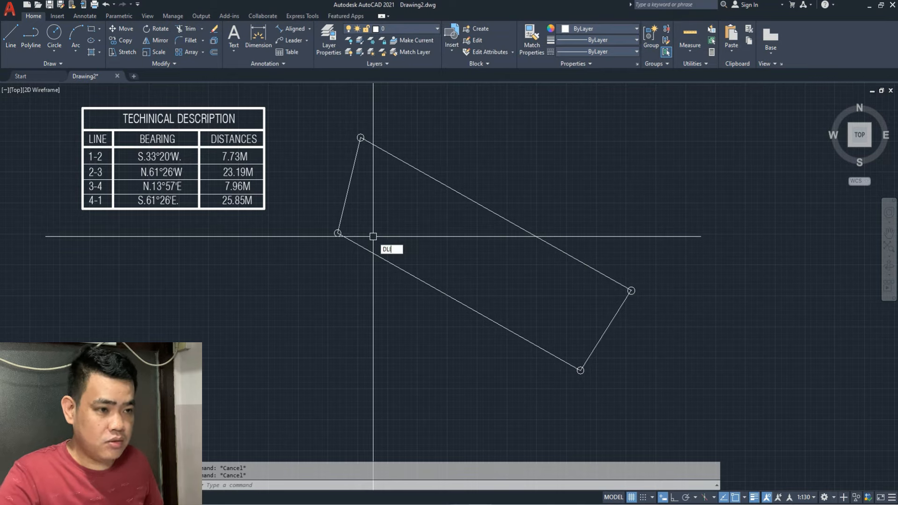
key(Return)
scroll(352, 238, up, 4)
click(316, 224)
scroll(316, 224, down, 4)
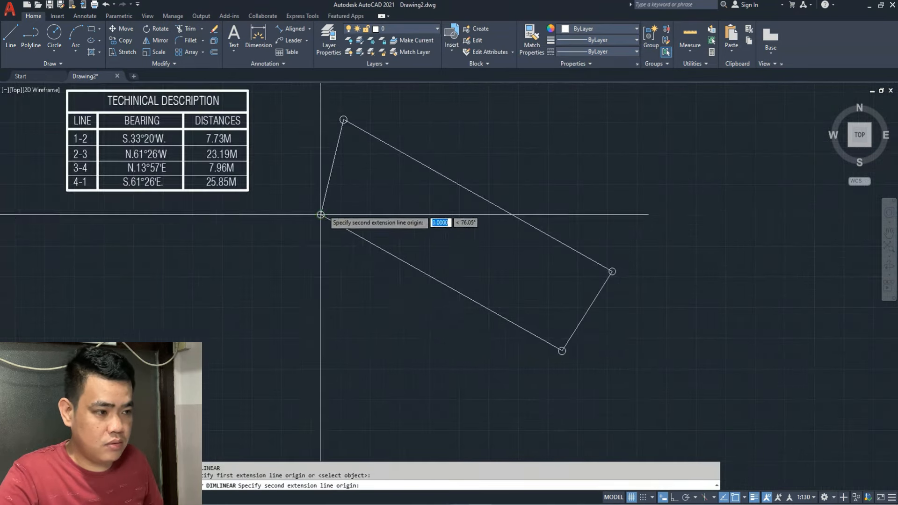
scroll(561, 318, up, 3)
click(561, 321)
scroll(551, 306, down, 4)
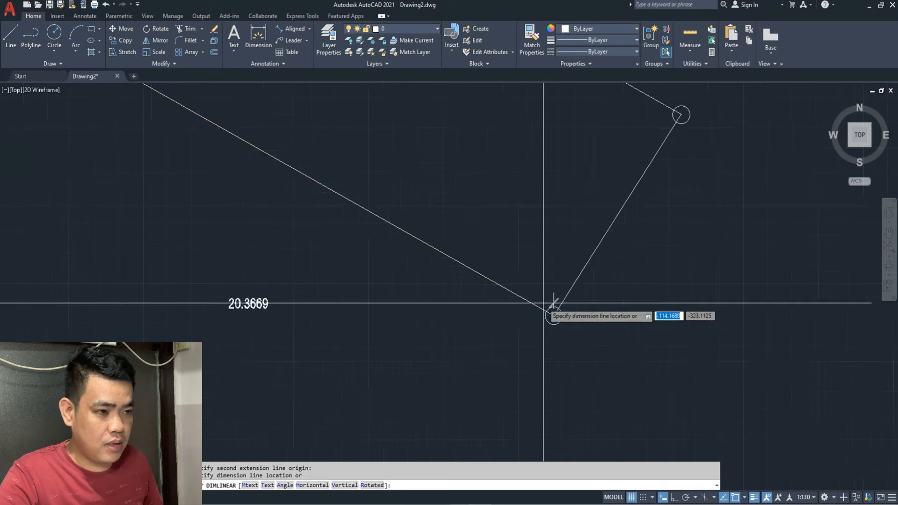
Add an aligned dimension to the lot's long southwestern side, between its westernmost and lowest corners, with the dimension line outside the boundary
click(292, 28)
scroll(303, 187, up, 4)
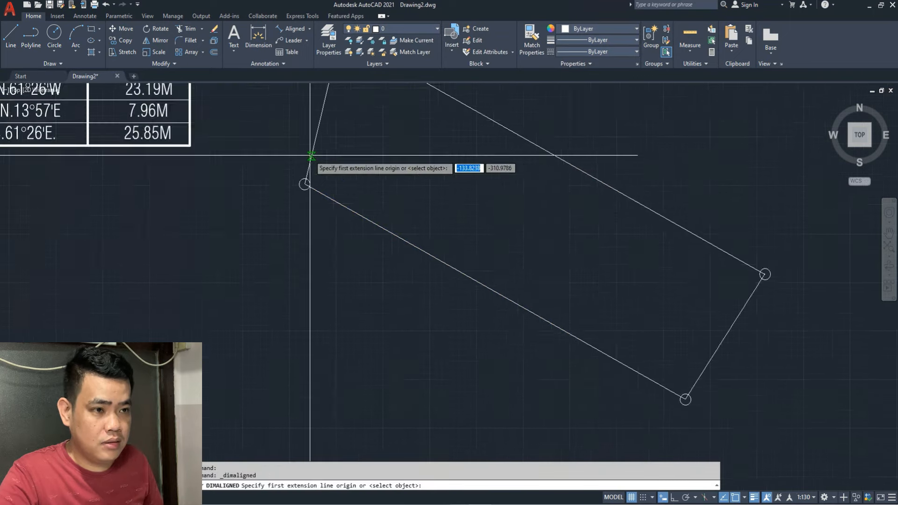
click(300, 192)
scroll(301, 194, down, 4)
scroll(561, 330, up, 5)
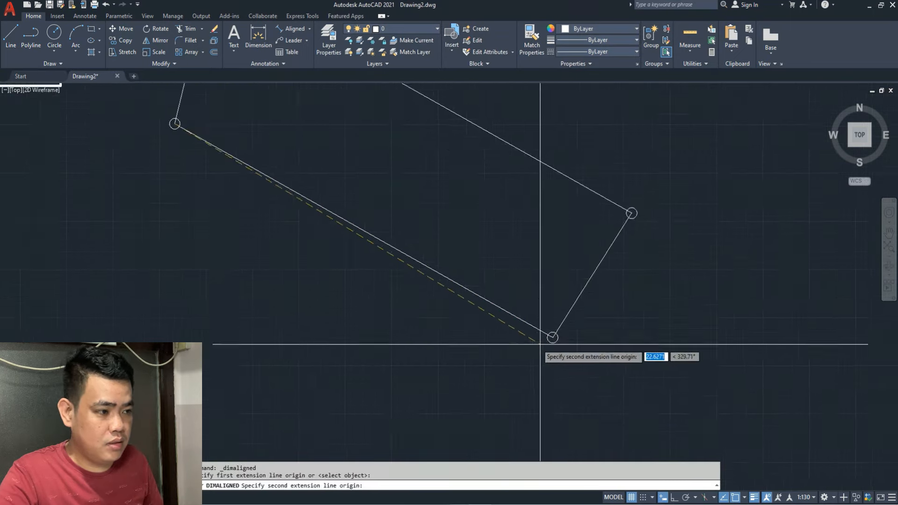
click(567, 329)
scroll(563, 330, down, 3)
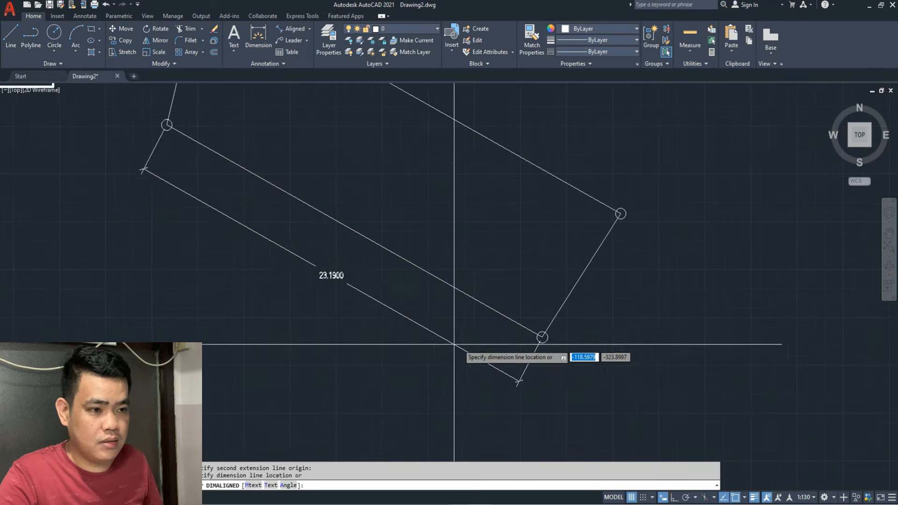
click(330, 304)
scroll(331, 304, down, 4)
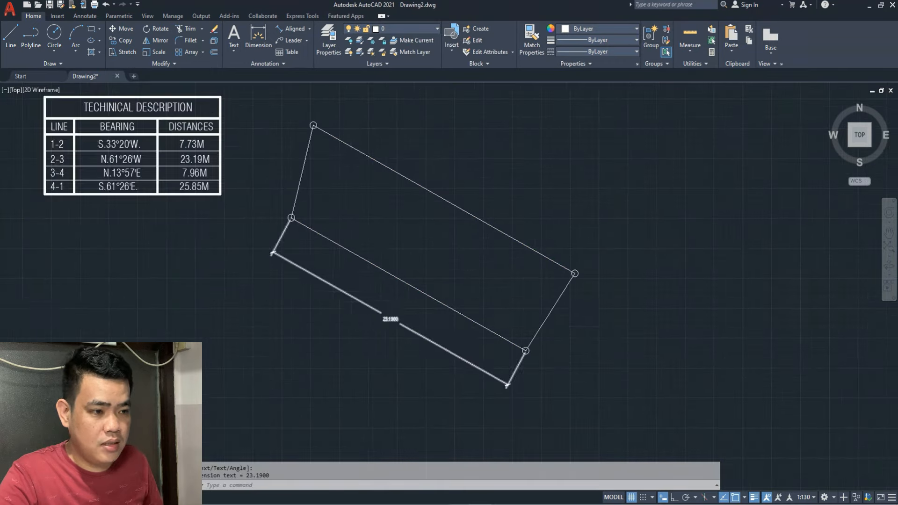
scroll(388, 317, up, 6)
scroll(337, 301, down, 6)
scroll(270, 208, up, 4)
scroll(275, 215, down, 2)
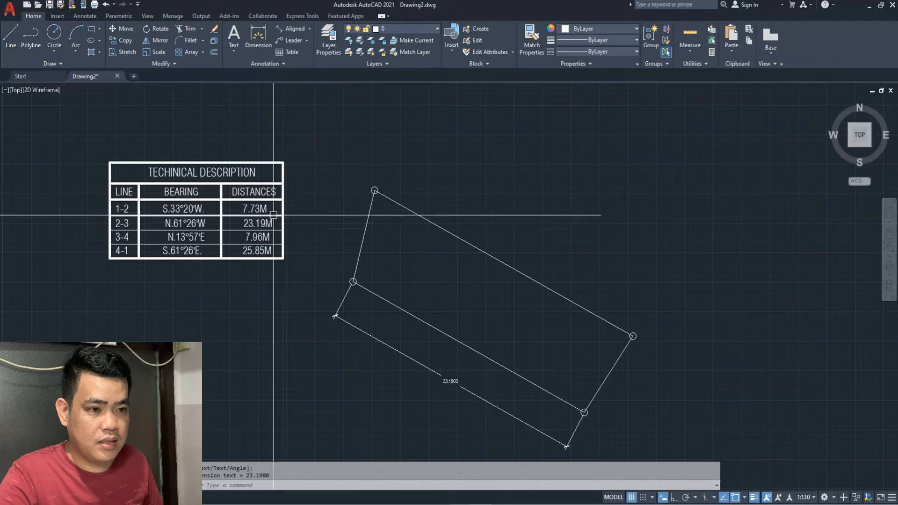
scroll(258, 249, up, 2)
key(Return)
scroll(545, 347, down, 2)
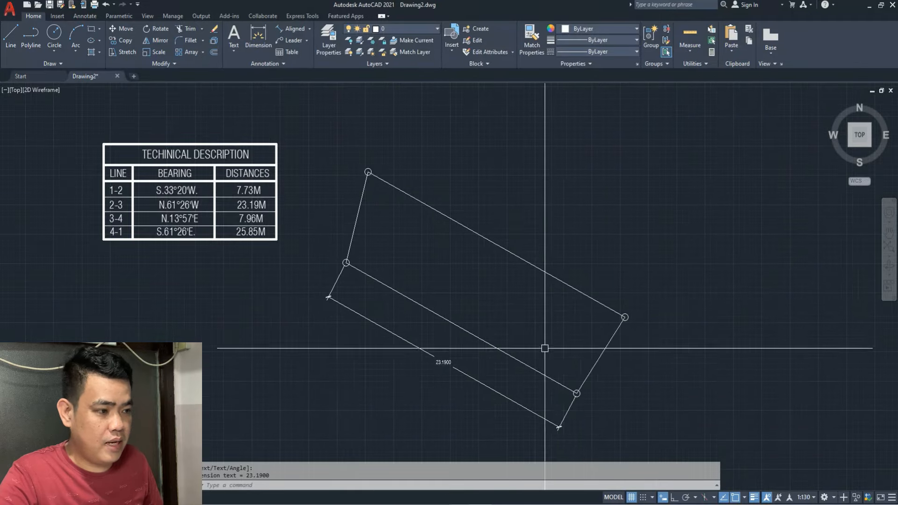
scroll(637, 382, up, 2)
scroll(497, 368, up, 2)
click(496, 368)
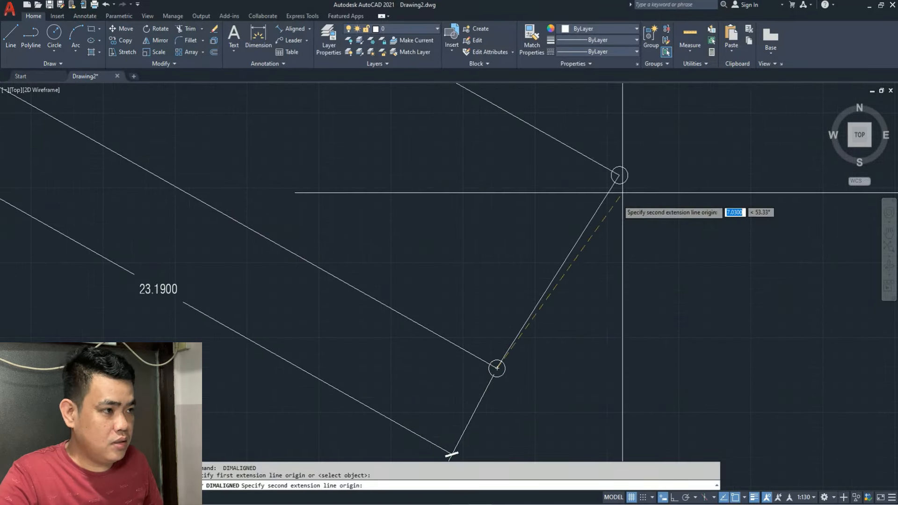
click(619, 175)
scroll(640, 192, down, 2)
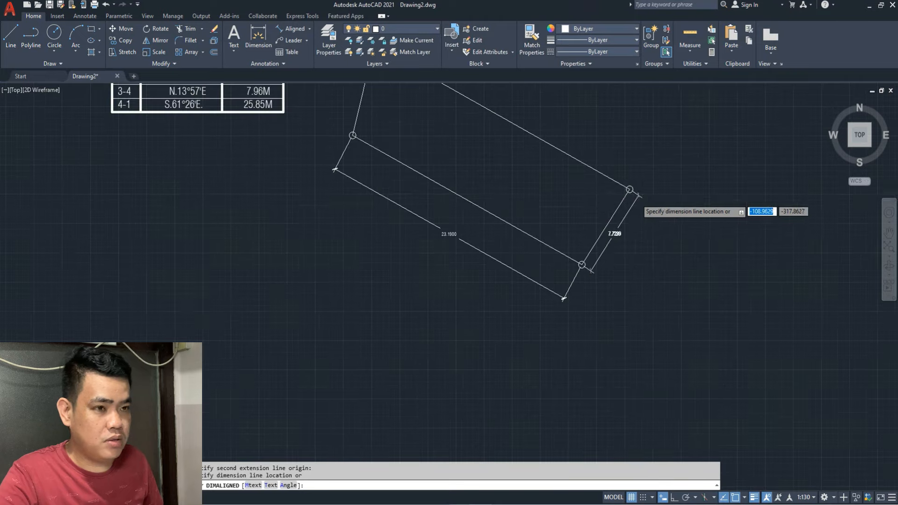
scroll(635, 201, up, 2)
key(Escape)
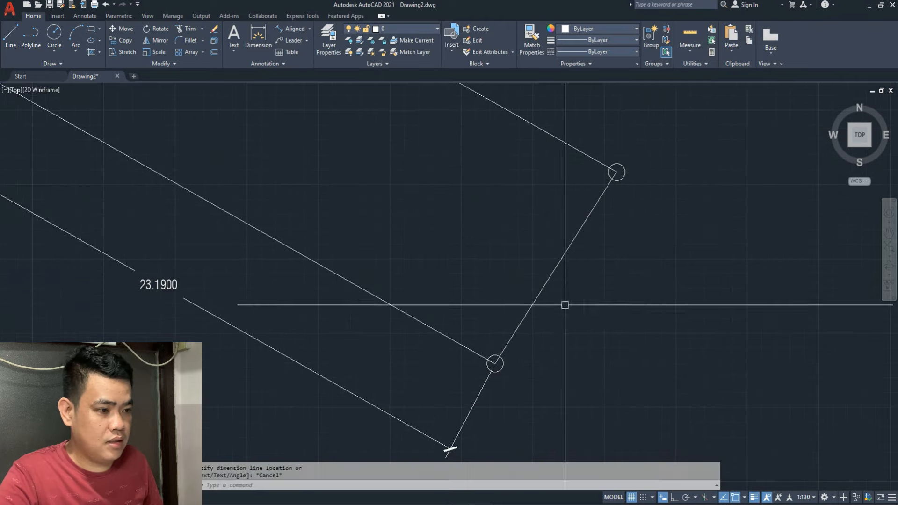
Delete the aligned dimension on the lot's long southwestern side
click(477, 394)
key(Delete)
scroll(477, 395, down, 2)
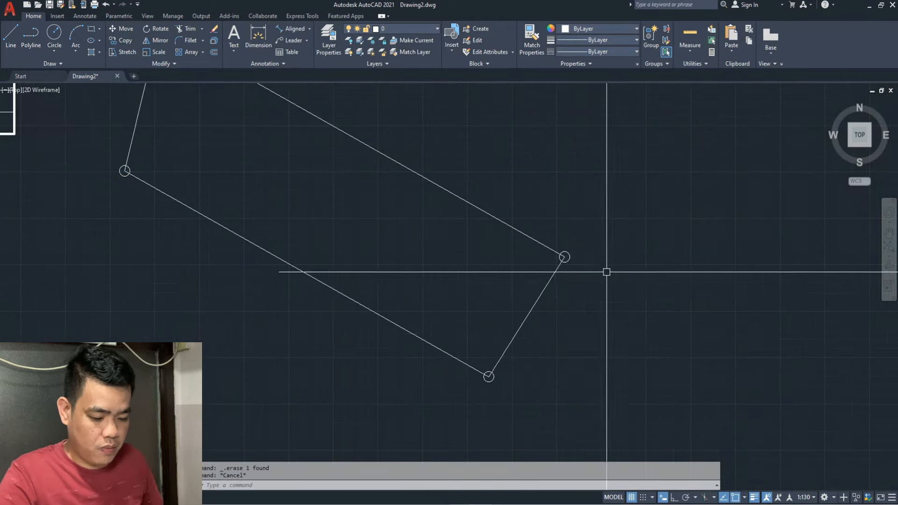
Add the multiline text "1" beside the circle on the lot's easternmost corner
scroll(535, 297, up, 2)
text(t)
key(Return)
click(529, 253)
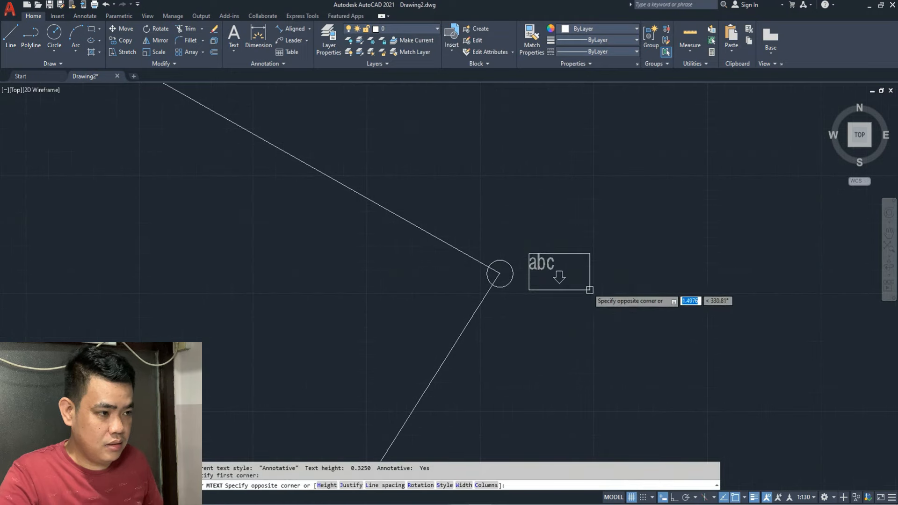
click(592, 280)
text(1)
click(563, 319)
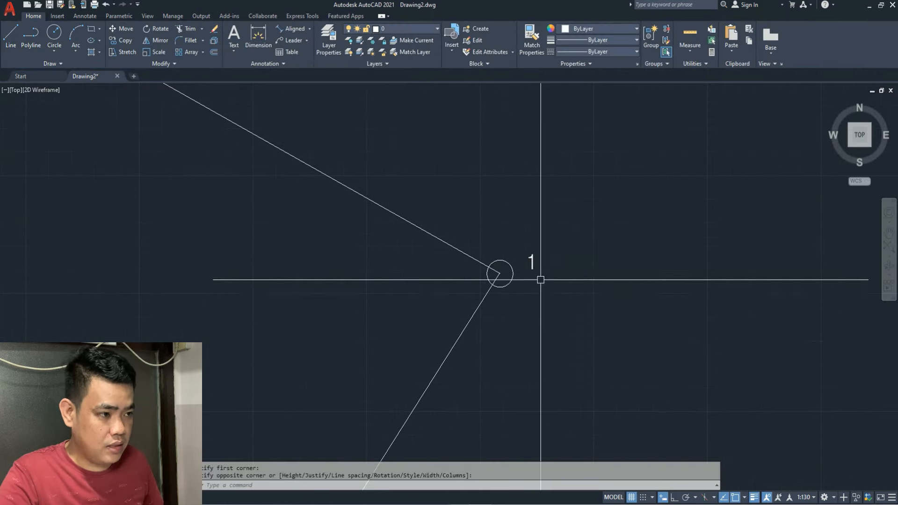
Move the number 1 closer to the circle on the lot's easternmost corner
click(533, 263)
middle_drag(508, 284, 467, 303)
text(m)
key(Return)
click(486, 316)
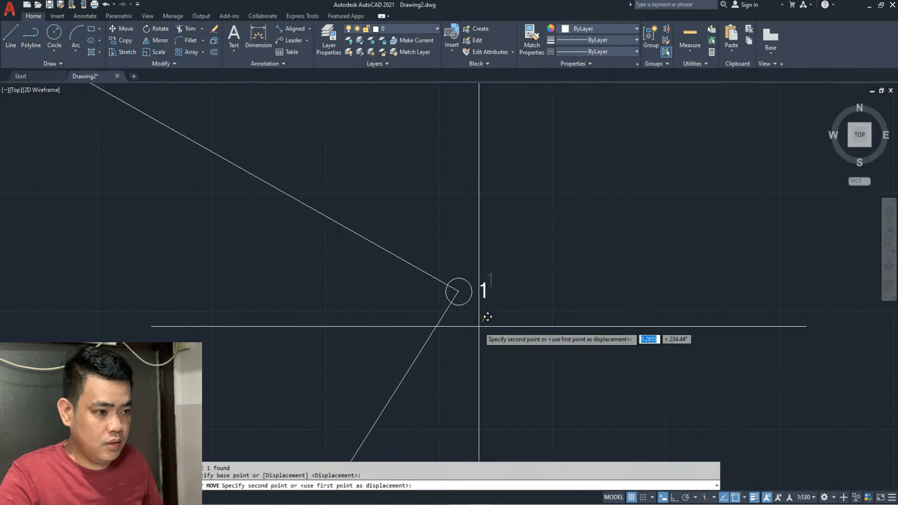
scroll(486, 316, down, 2)
key(Escape)
Scale up the number 1 beside the easternmost corner, using a base point at the text's lower left
scroll(489, 301, up, 2)
middle_drag(480, 311, 474, 295)
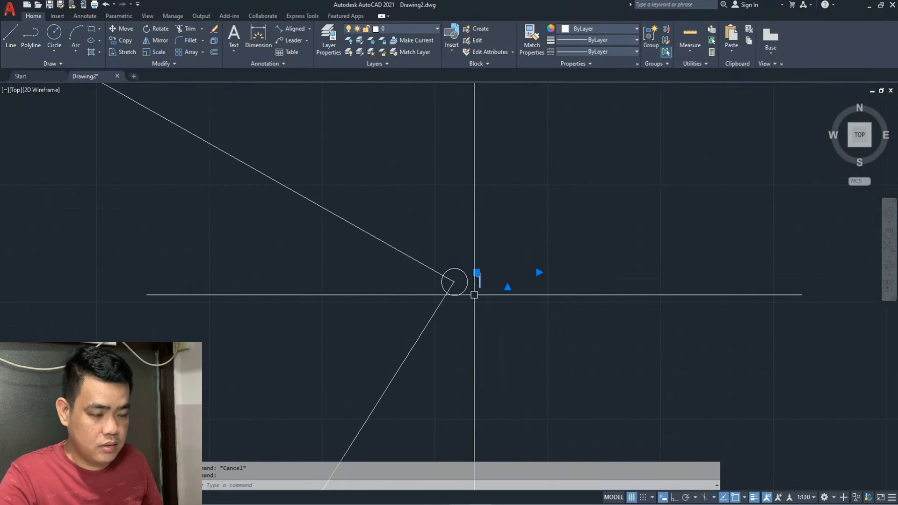
key(Return)
click(477, 286)
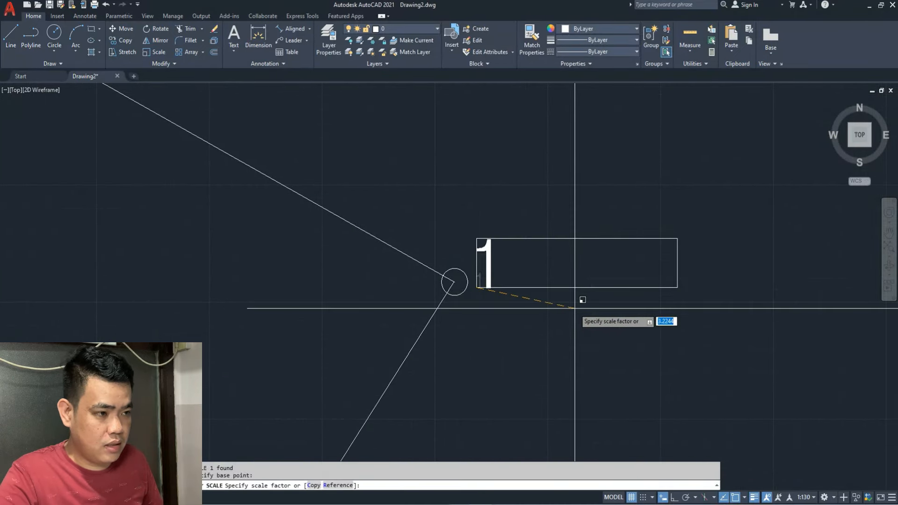
key(Escape)
scroll(507, 297, down, 2)
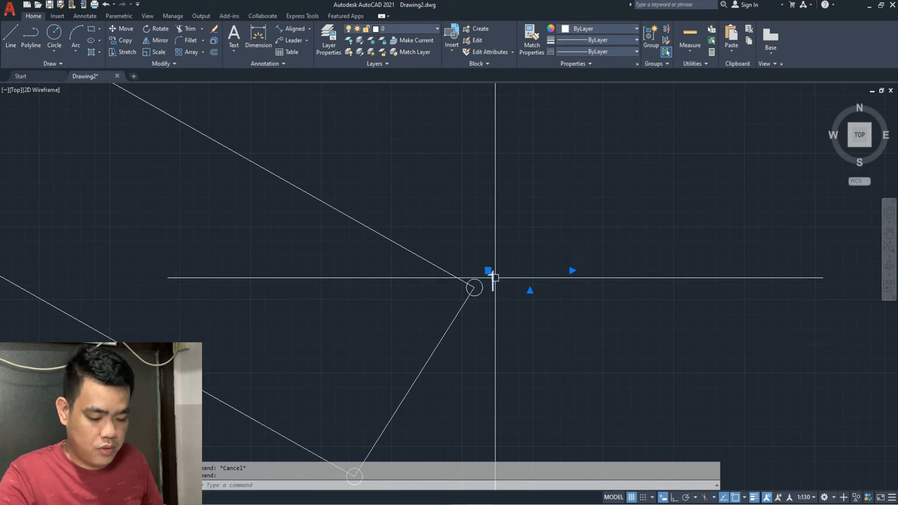
Copy the number 1 from the easternmost corner to a spot beside the lot's lowest corner
middle_drag(494, 276, 513, 268)
text(o)
key(Return)
click(513, 265)
scroll(512, 256, down, 2)
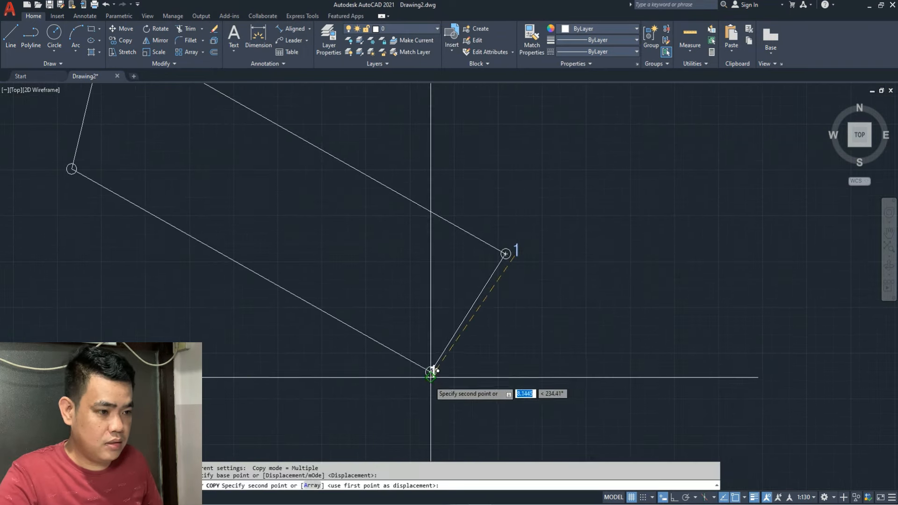
scroll(428, 369, up, 2)
click(412, 387)
scroll(412, 387, down, 2)
Place further copies of the number 1 beside the lot's westernmost and northernmost corners
middle_drag(290, 290, 525, 340)
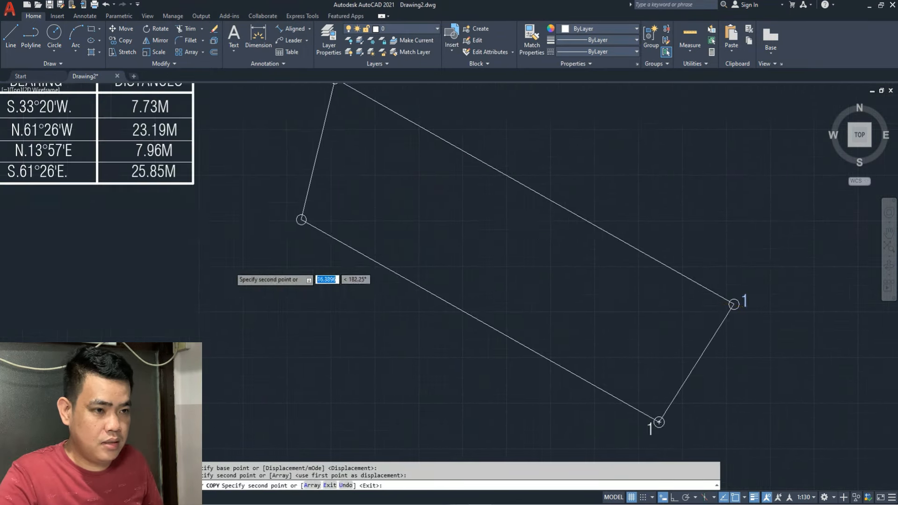
click(281, 209)
scroll(299, 262, up, 2)
scroll(379, 136, up, 1)
click(380, 136)
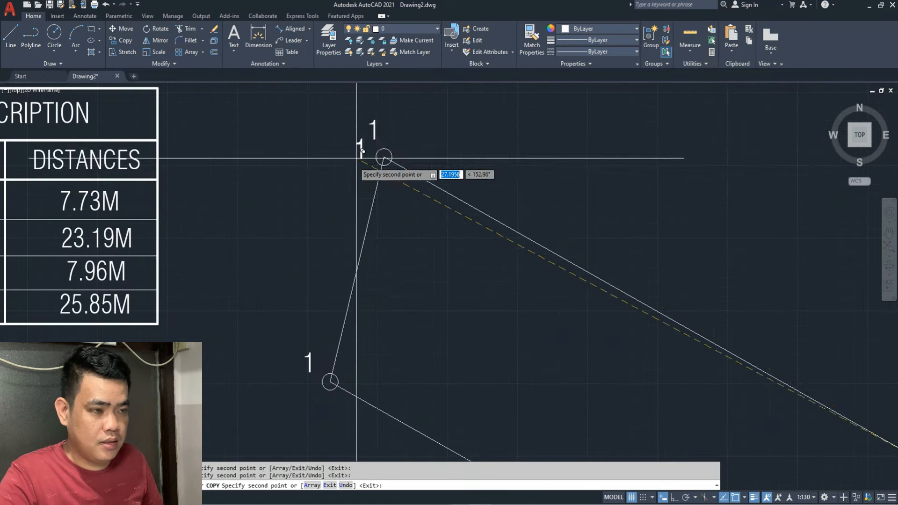
key(Escape)
scroll(380, 141, down, 2)
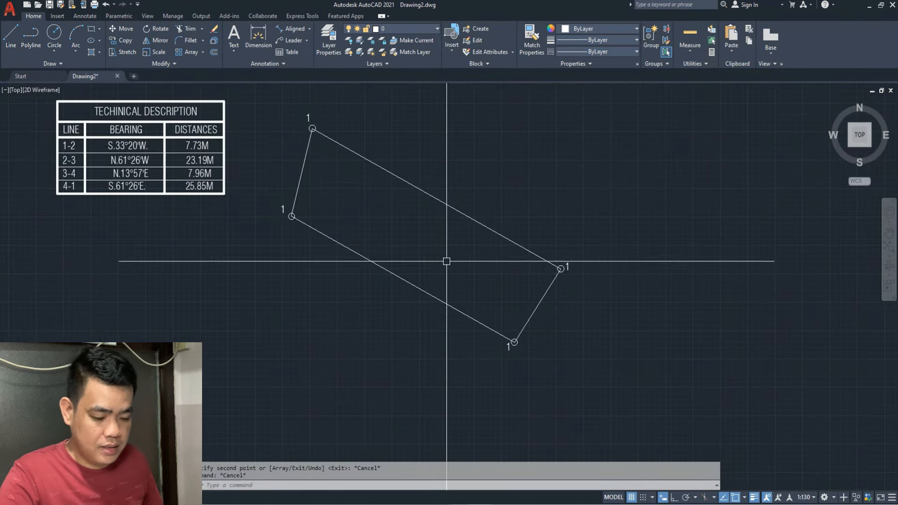
Run TCOUNT and select the corner numbers in order: easternmost, lowest, westernmost, northernmost
scroll(518, 268, up, 2)
scroll(584, 304, down, 4)
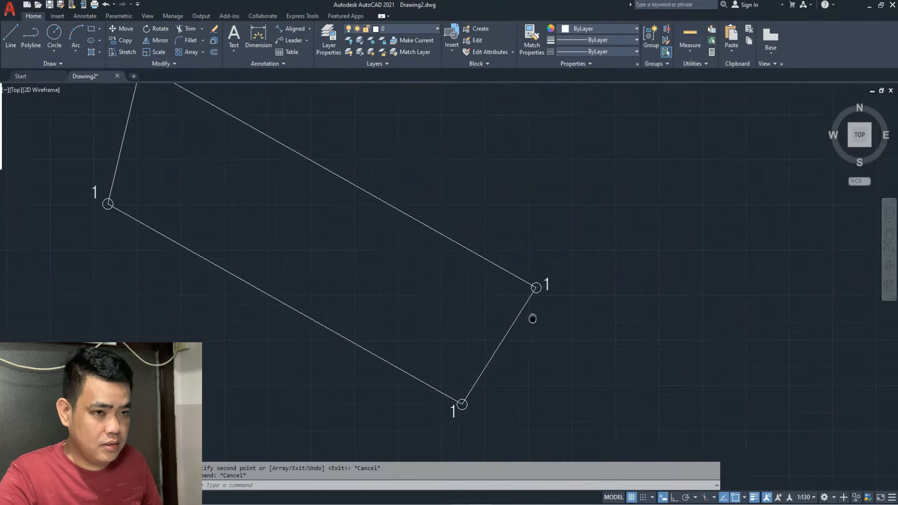
scroll(548, 295, up, 2)
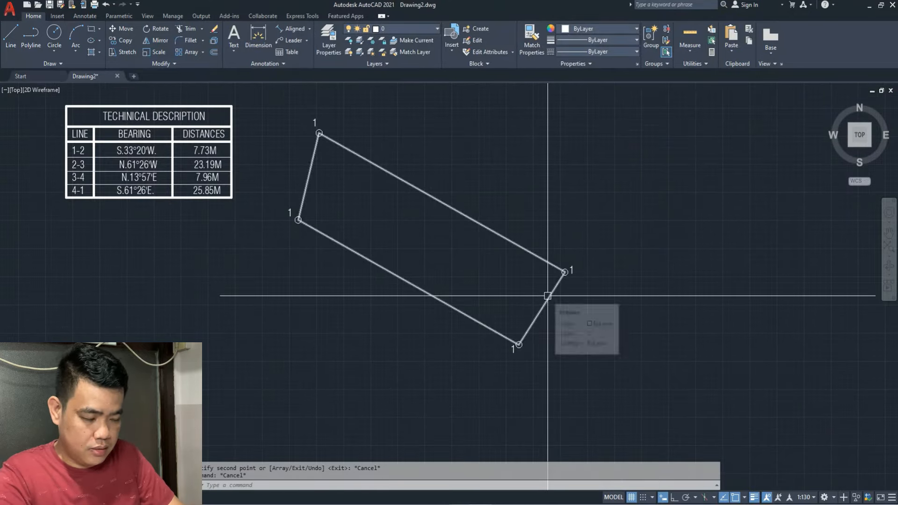
text(tcount)
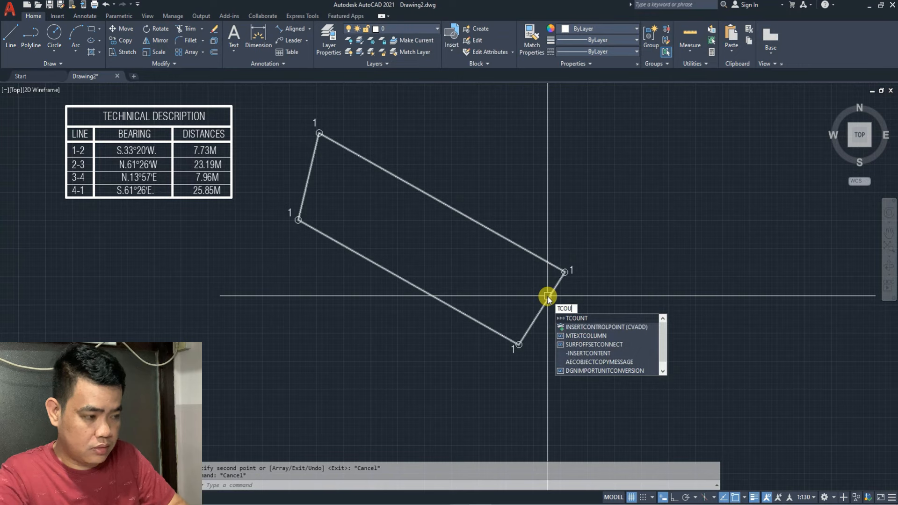
key(Return)
scroll(571, 284, up, 4)
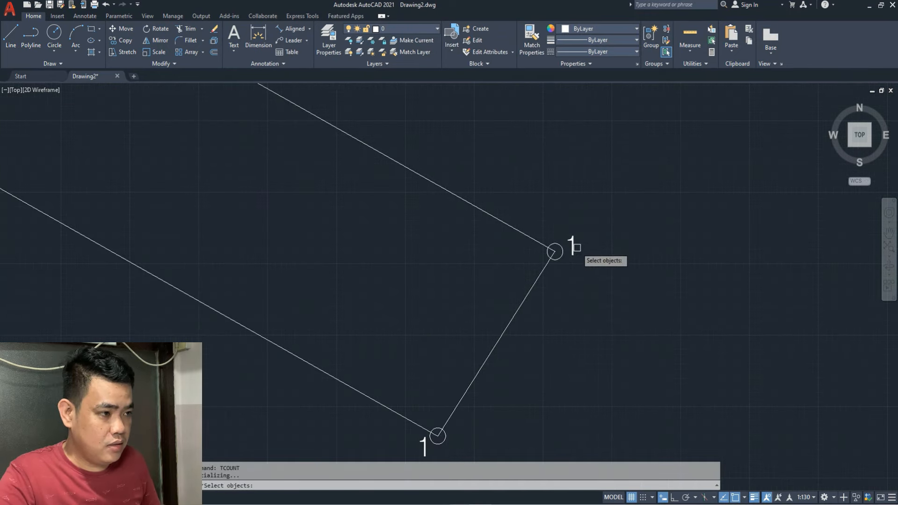
click(573, 244)
scroll(575, 241, down, 2)
click(480, 374)
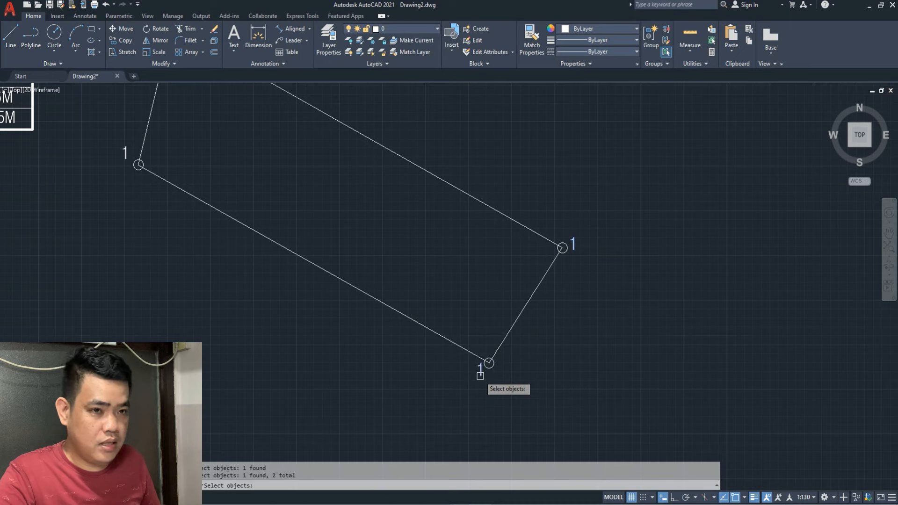
scroll(124, 147, down, 2)
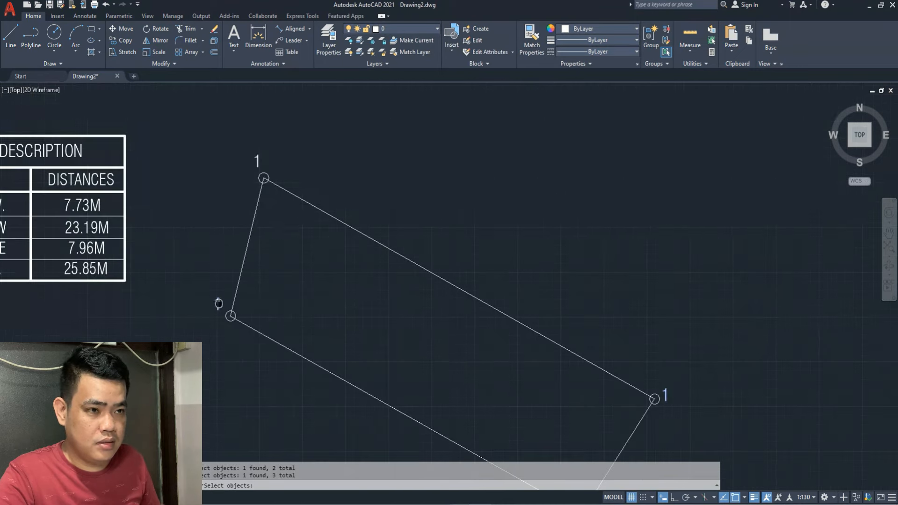
click(257, 160)
scroll(258, 163, down, 2)
right_click(290, 227)
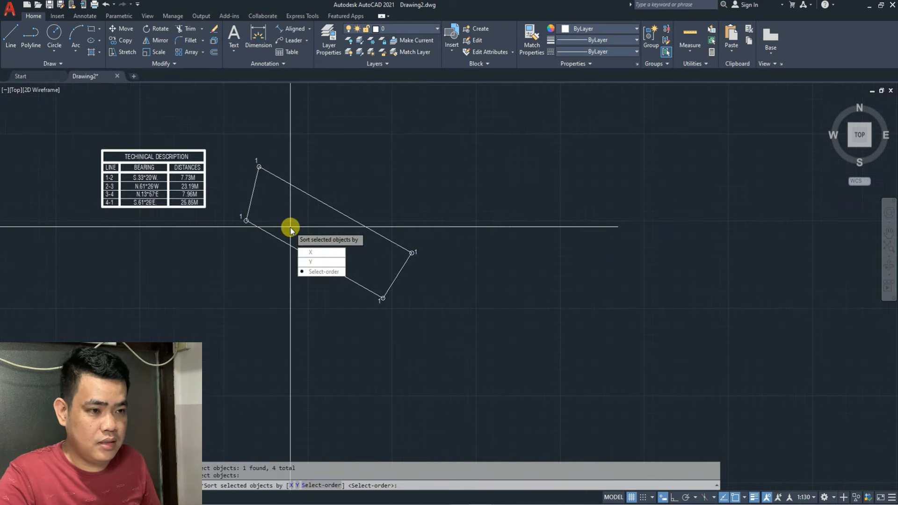
Renumber the selected corner texts by Select-order, with start and increment 1,1 and the Overwrite placement option
key(Return)
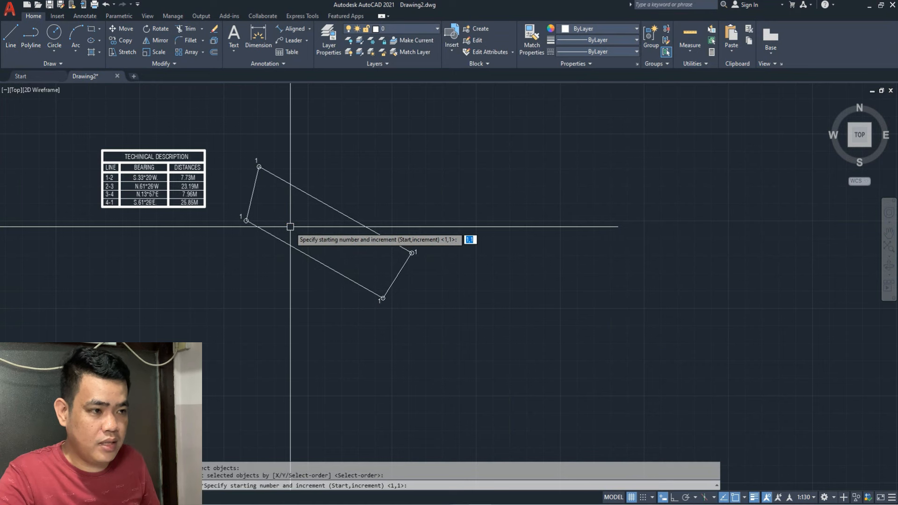
right_click(289, 226)
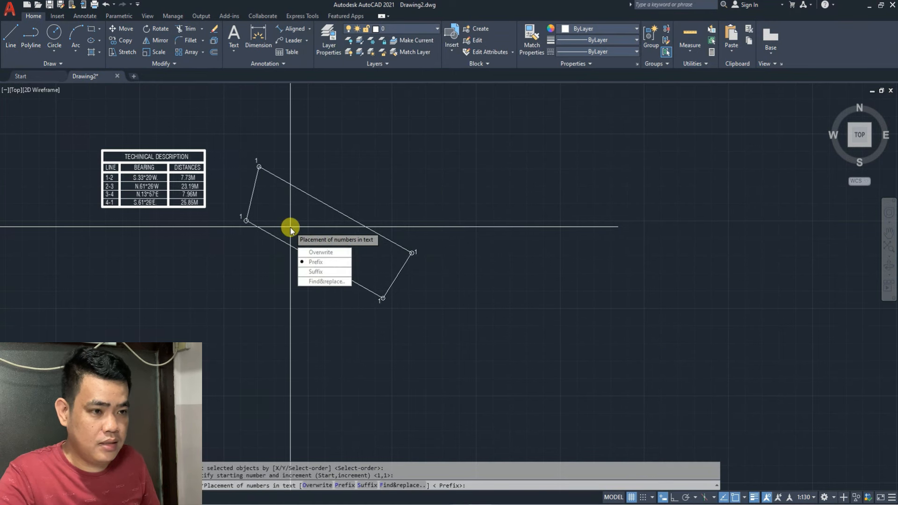
click(322, 253)
scroll(364, 252, up, 4)
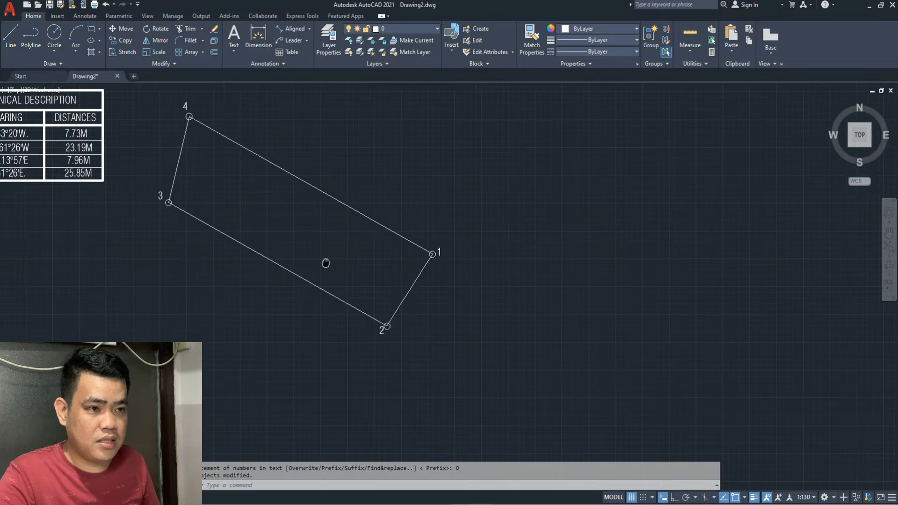
mouse_move(225, 196)
middle_down()
mouse_move(285, 217)
mouse_move(296, 238)
mouse_move(304, 218)
middle_up()
middle_drag(435, 331, 429, 269)
scroll(400, 276, down, 2)
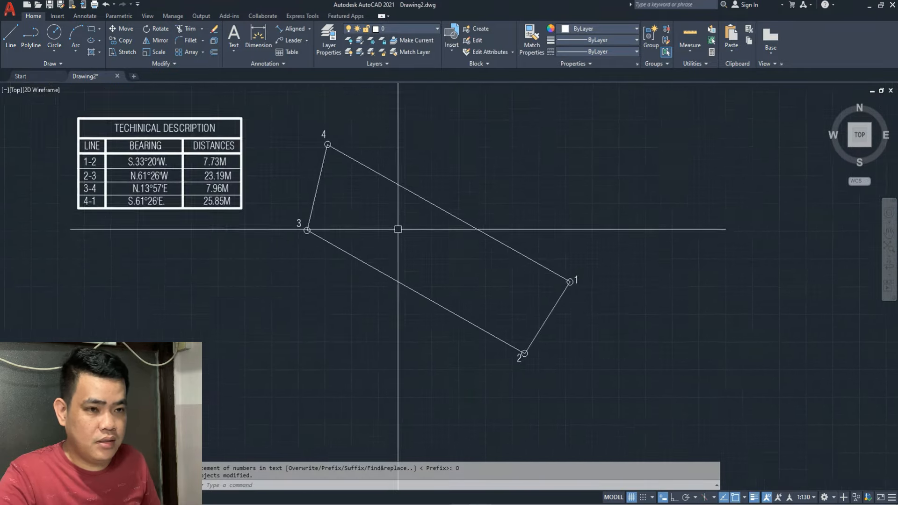
Copy the 1-2 row text from the technical description table to a spot below corner 2 of the lot
middle_drag(397, 228, 459, 250)
scroll(207, 195, up, 3)
scroll(195, 202, down, 3)
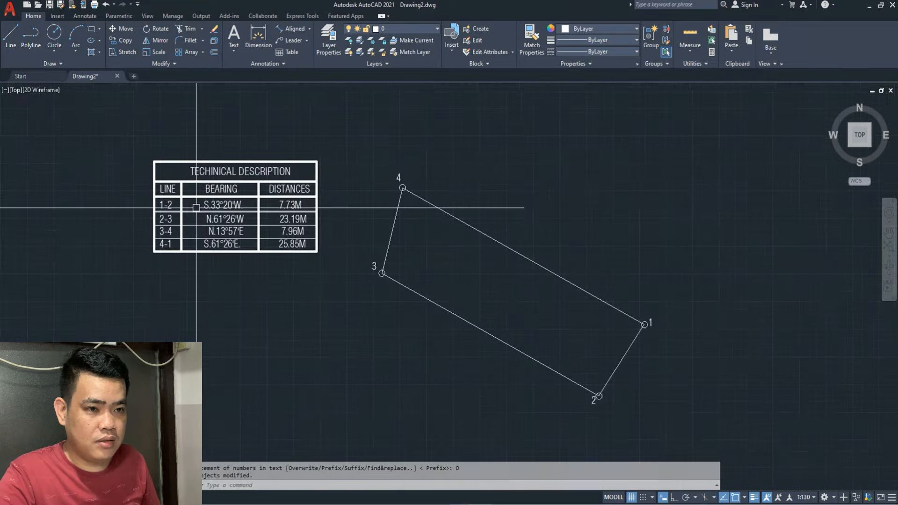
click(209, 204)
middle_drag(229, 248, 214, 196)
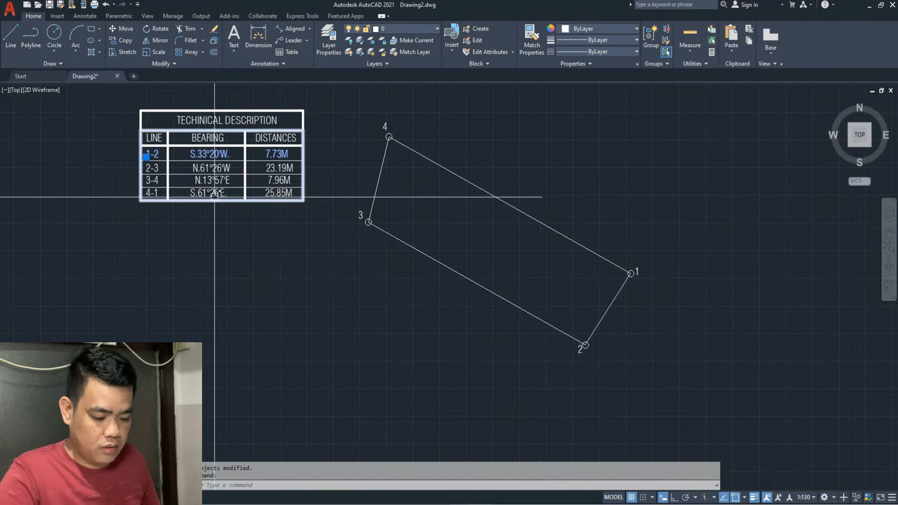
text(c)
key(Return)
click(215, 197)
scroll(229, 228, down, 2)
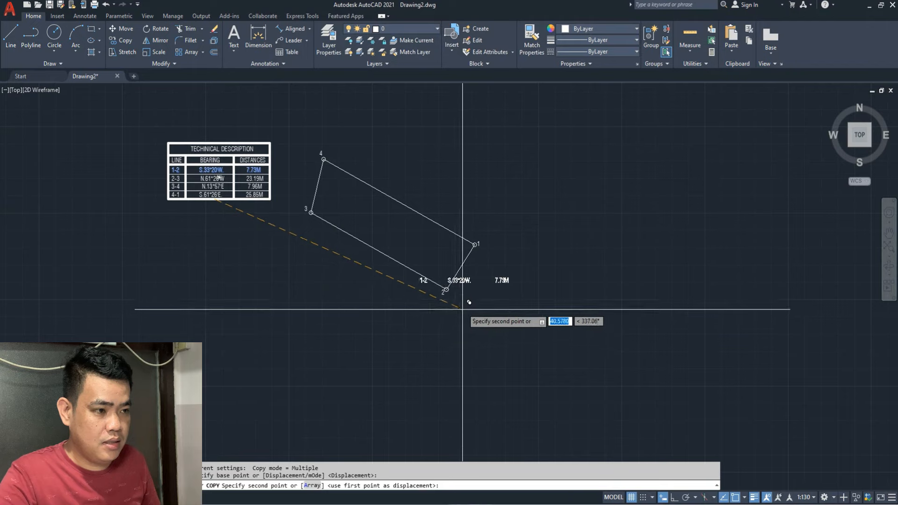
scroll(479, 304, up, 4)
click(367, 369)
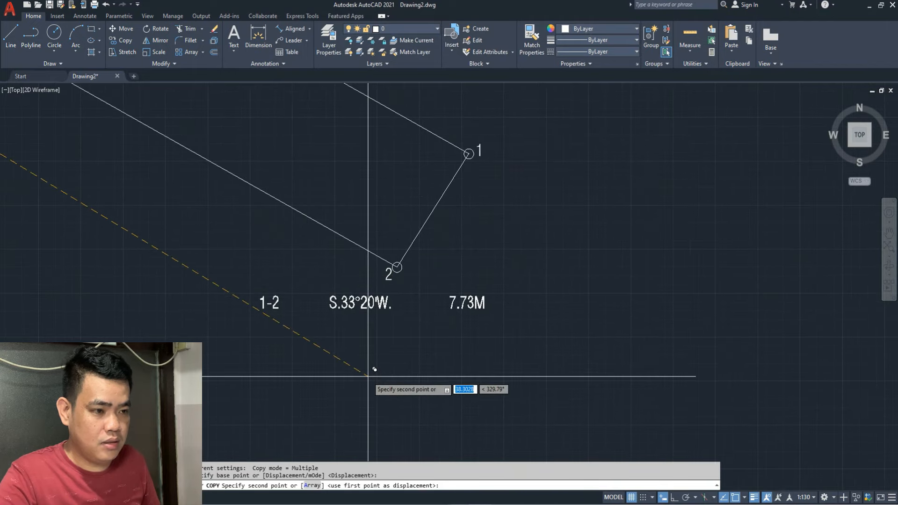
key(Escape)
double_click(357, 309)
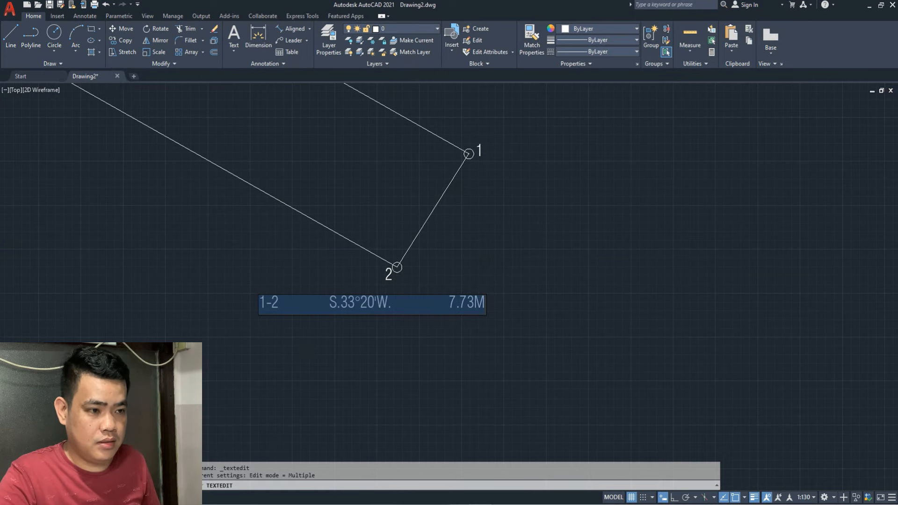
key(Return)
click(345, 302)
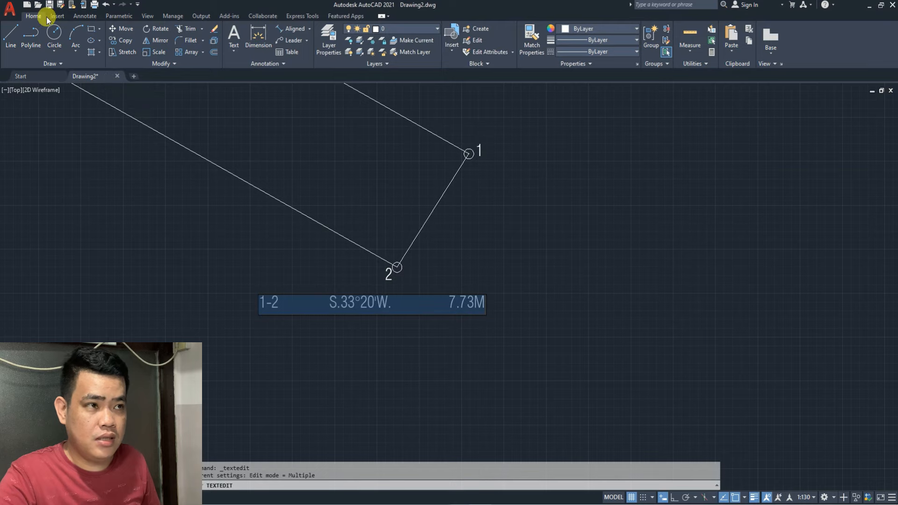
key(Escape)
key(Escape)
key(Escape)
key(Escape)
Move the copied 1-2 row text away from corner 2 to the empty area southwest of the lot
click(360, 301)
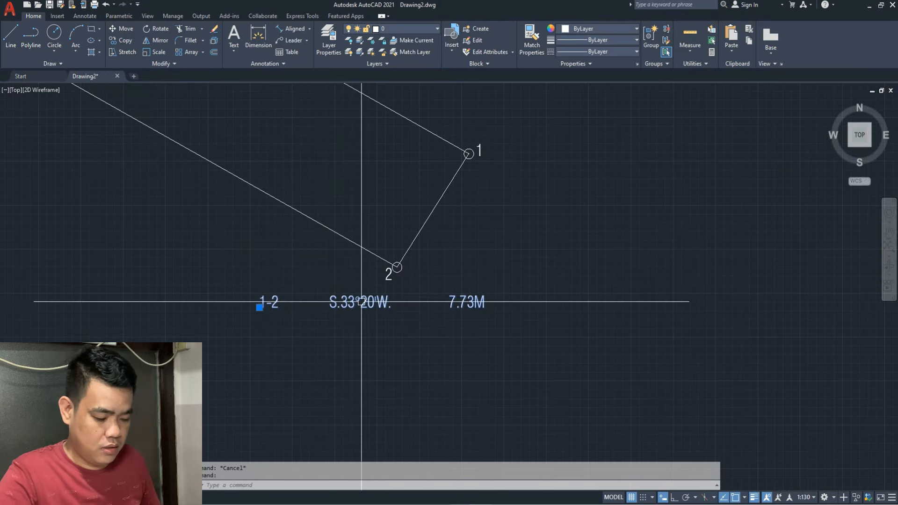
middle_drag(329, 312, 556, 359)
text(m)
key(space)
click(553, 372)
click(189, 309)
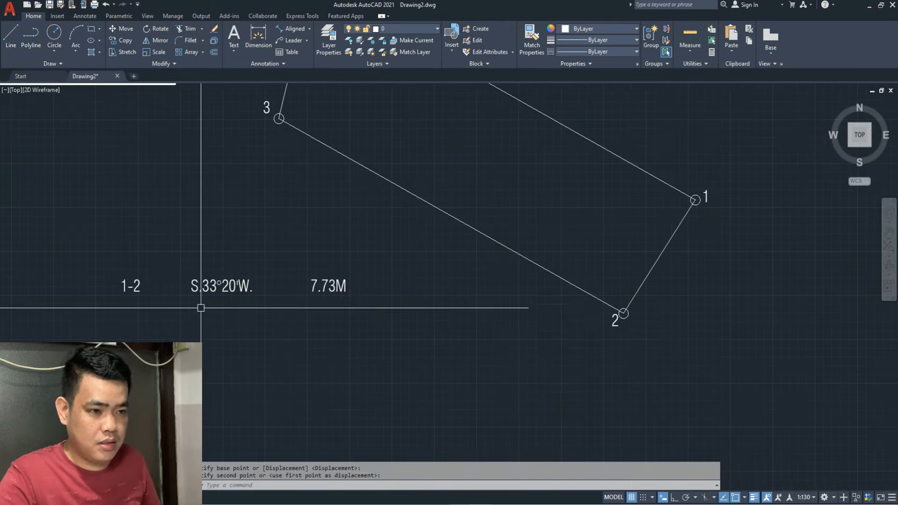
Create a multiline text below the copied row and enter the start of the label, "1-2 S.33"
middle_drag(207, 309, 316, 266)
key(Escape)
text(t)
key(Return)
click(270, 279)
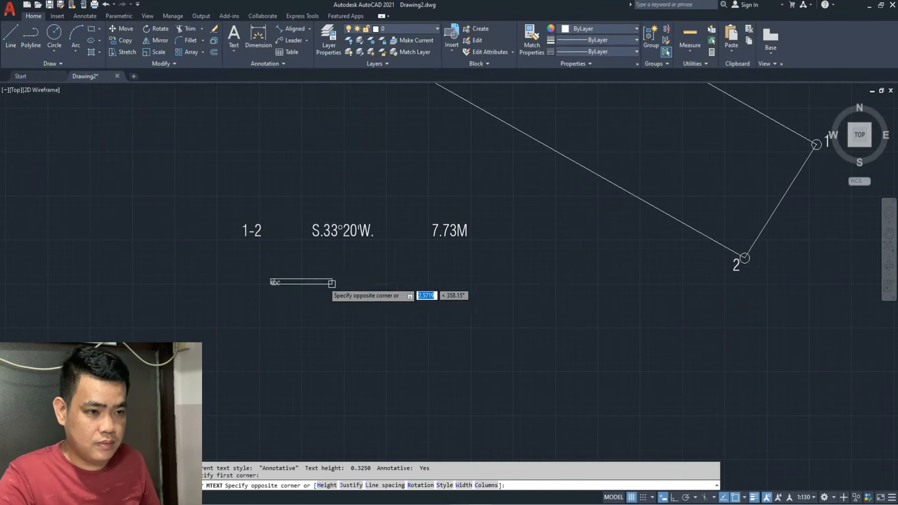
click(357, 298)
text(1-)
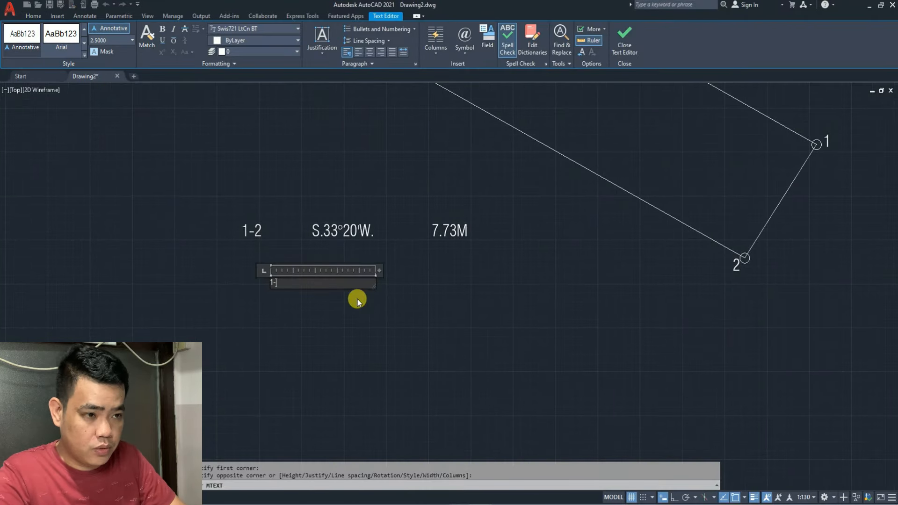
text(2 S)
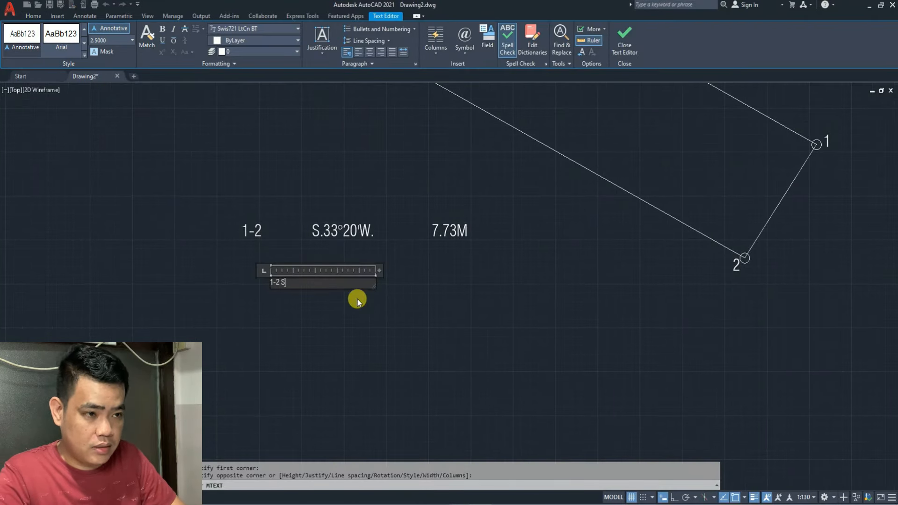
text(.33)
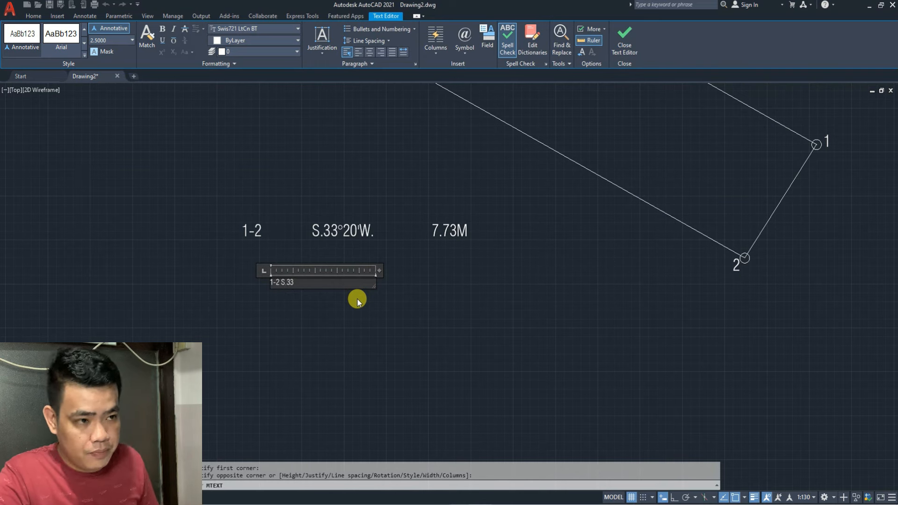
scroll(354, 283, up, 2)
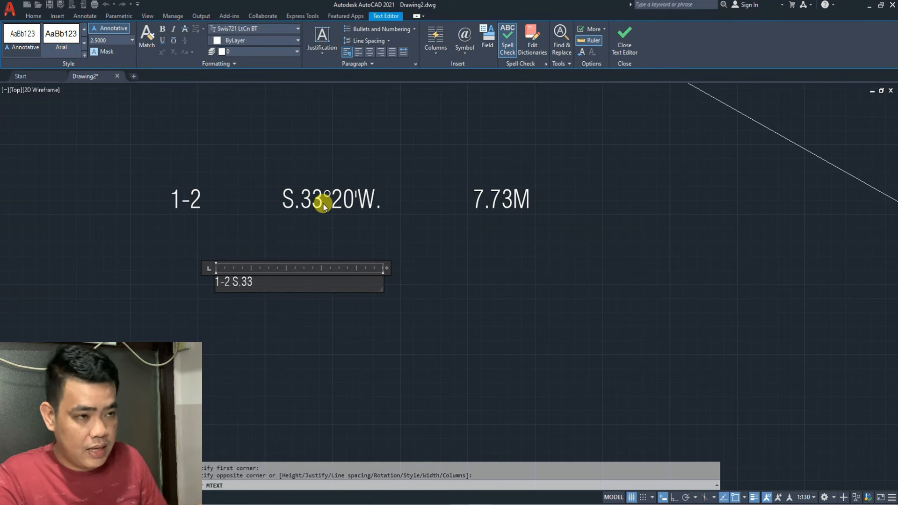
click(461, 49)
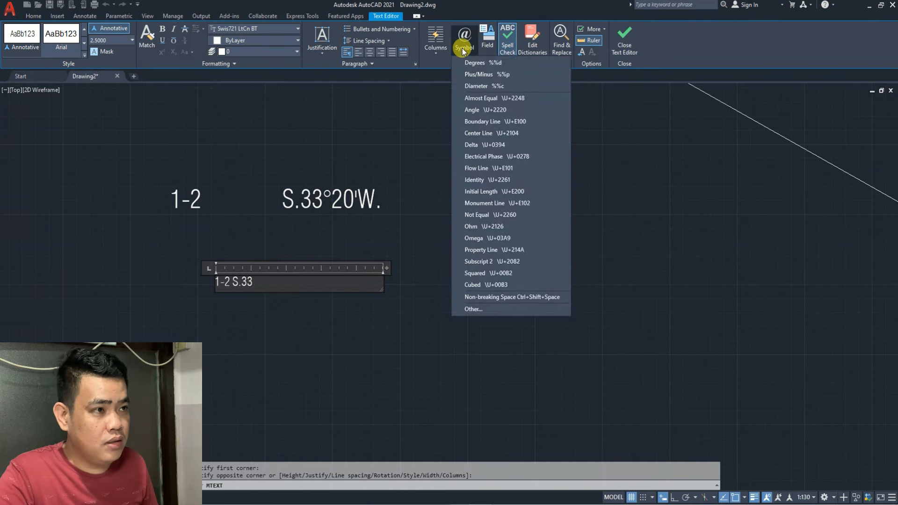
click(480, 86)
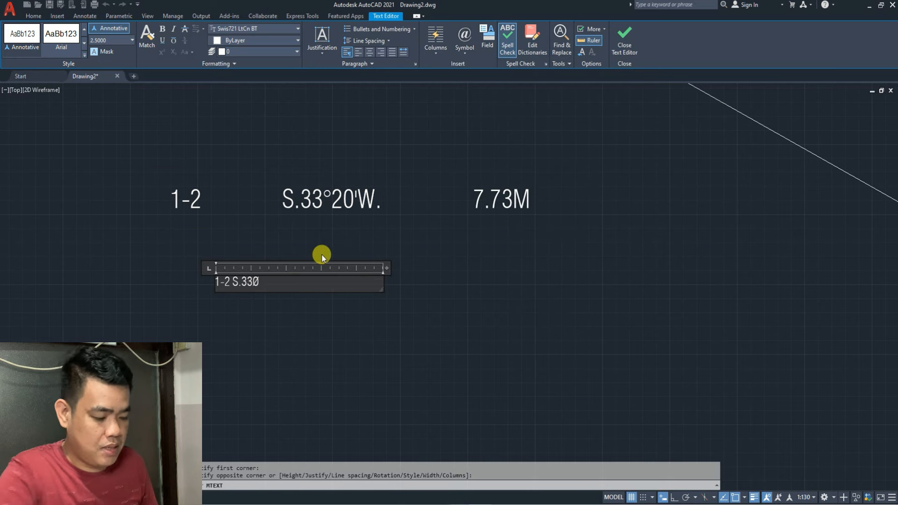
key(BackSpace)
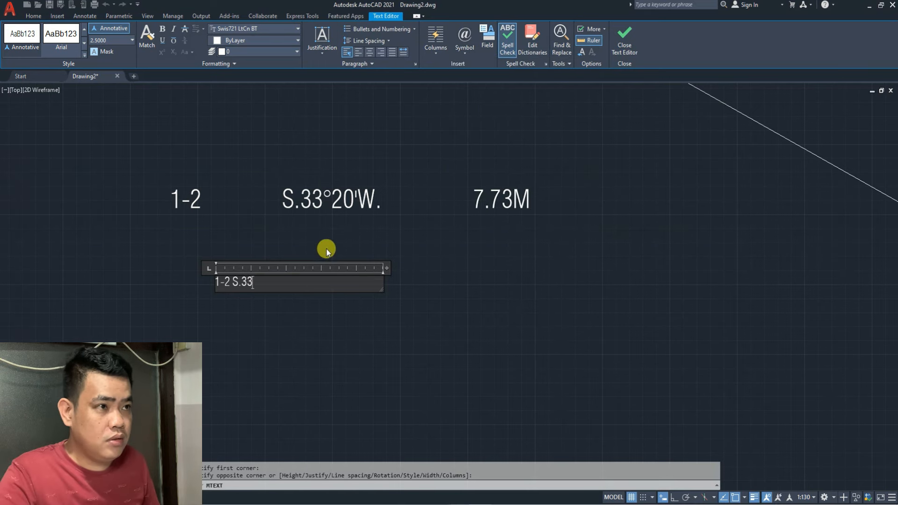
Insert the degree symbol after 33 and complete the label as "1-2 S.33° 20' W 7.73M"
click(464, 53)
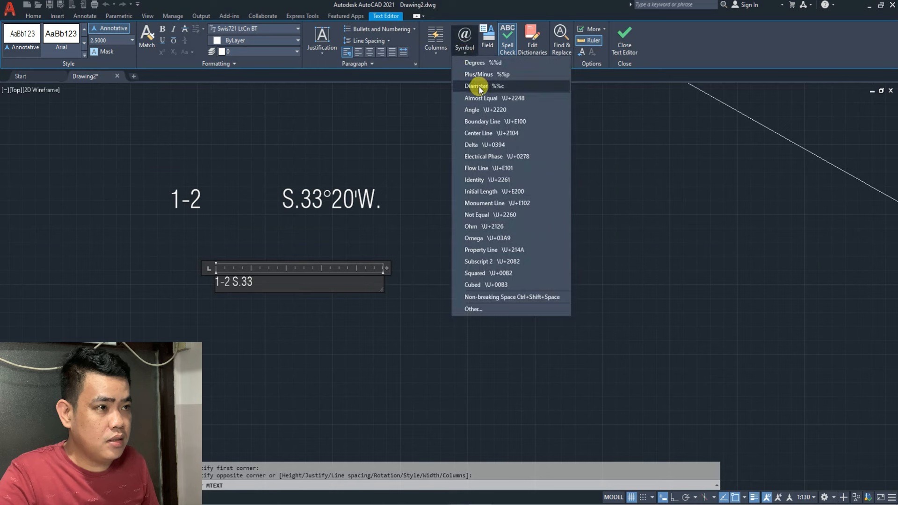
click(474, 62)
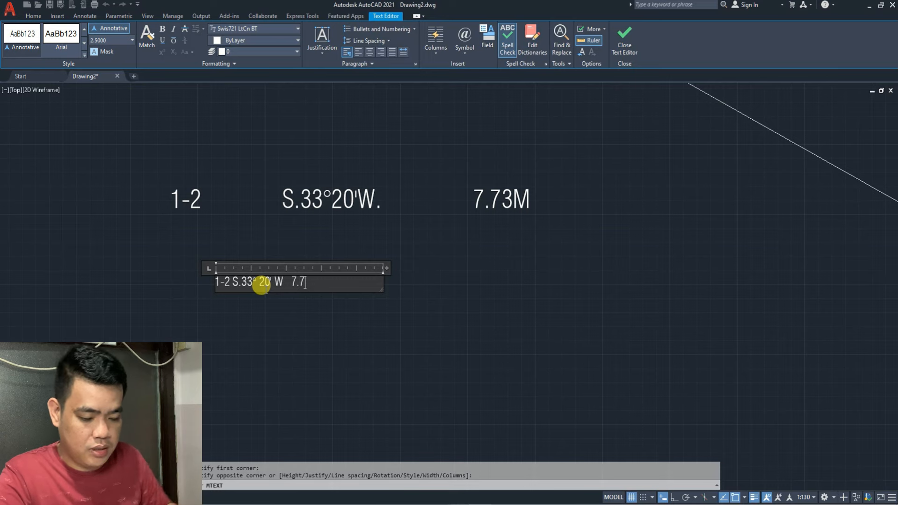
text(M)
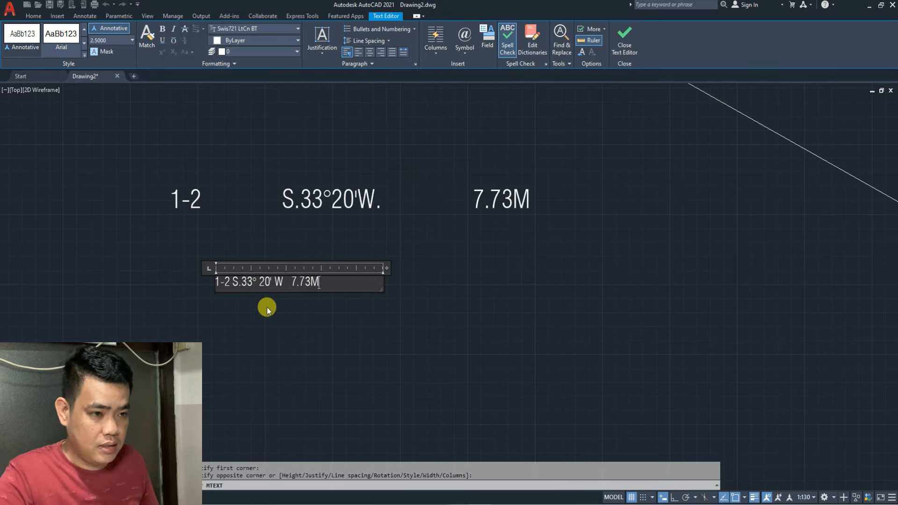
click(264, 309)
Delete the copied table row text above the new 1-2 label
scroll(264, 310, down, 4)
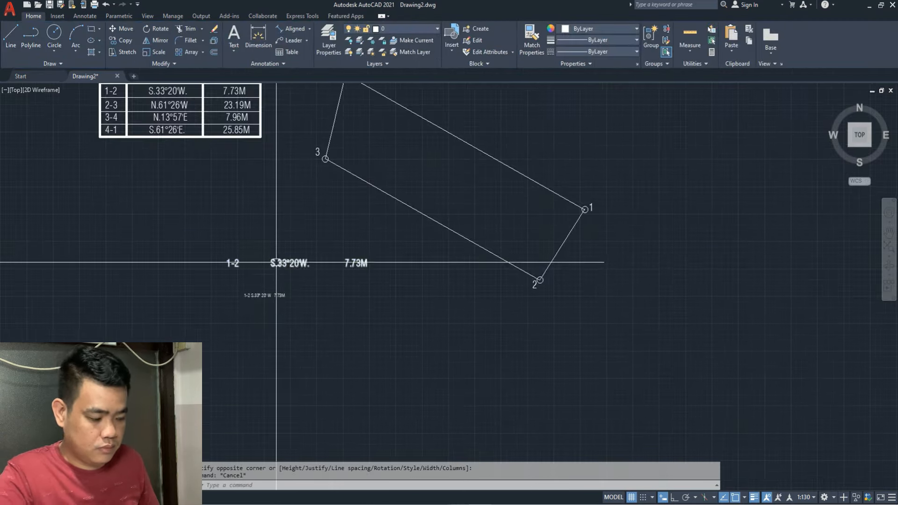
scroll(275, 262, up, 2)
click(257, 242)
key(Delete)
Set the text height of the 1-2 bearing and distance label to 4
double_click(250, 290)
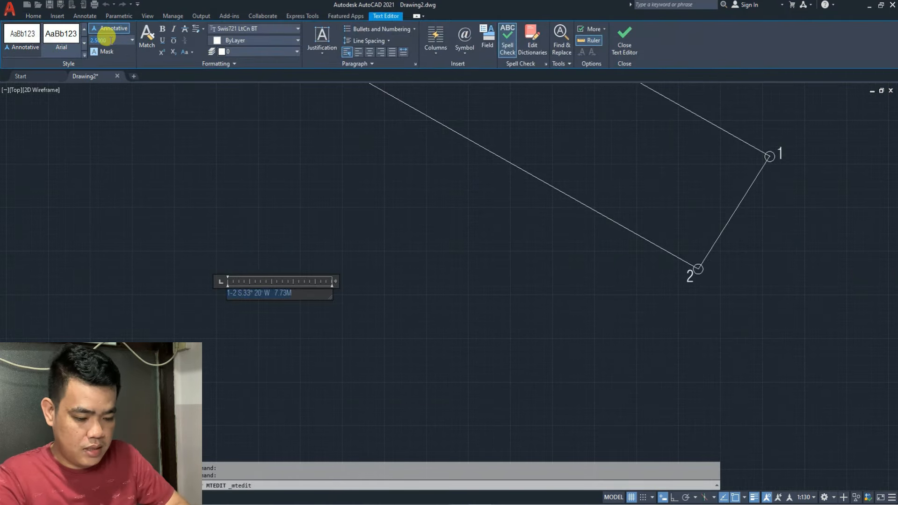
text(4)
key(Return)
key(Escape)
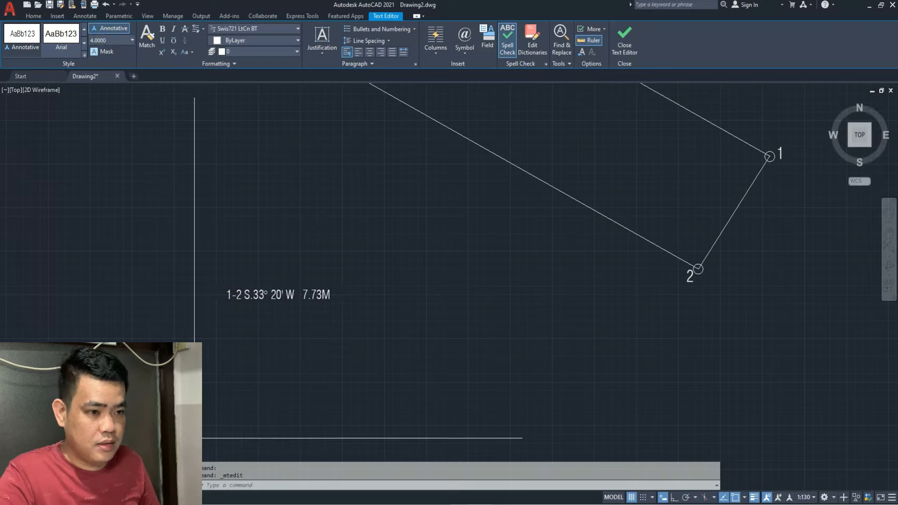
Change the 1-2 label's justification to MC with the JUSTIFYTEXT command
click(272, 297)
mouse_move(261, 303)
middle_down()
mouse_move(218, 334)
mouse_move(287, 297)
middle_up()
key(Escape)
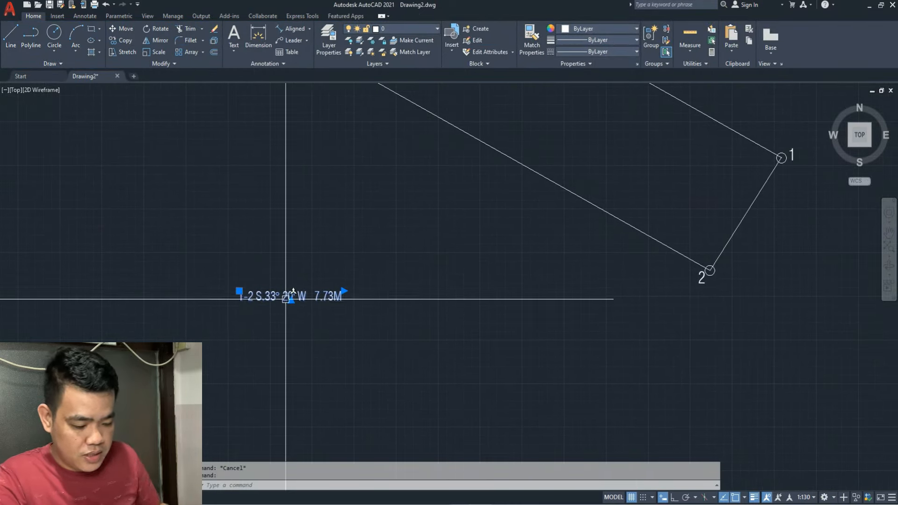
text(JU)
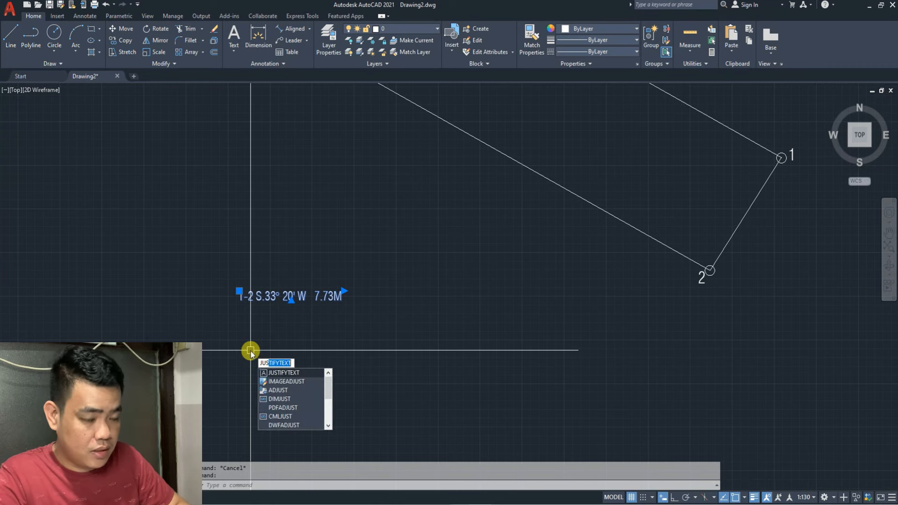
text(S)
key(Return)
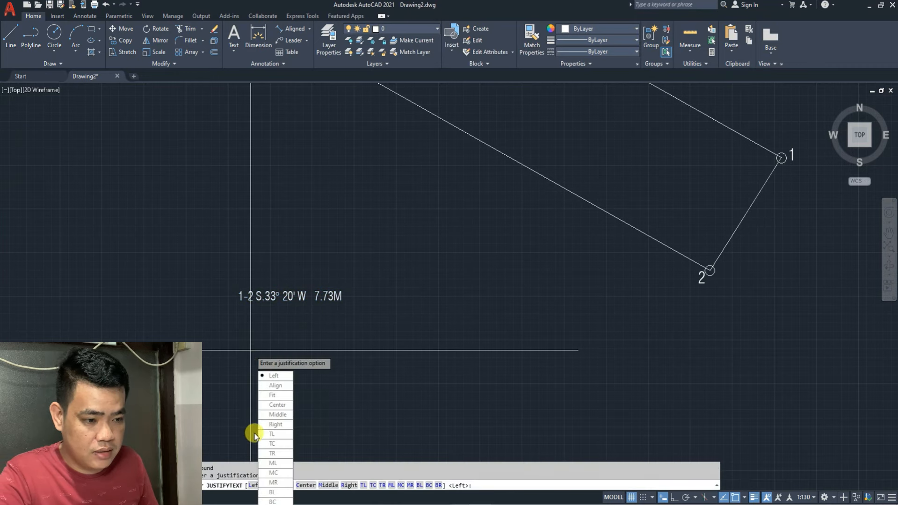
click(273, 473)
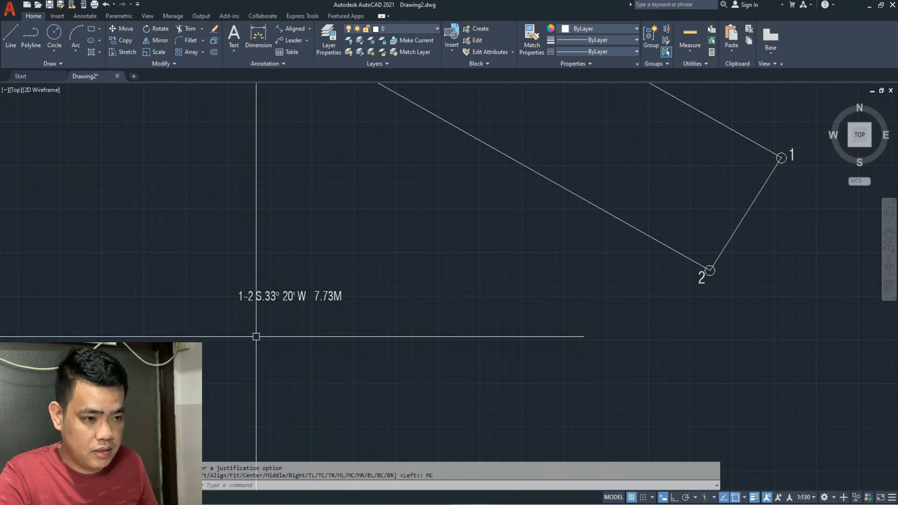
Move the 1-2 label by its insertion grip onto the midpoint of the side between corners 1 and 2
click(268, 296)
click(286, 296)
scroll(225, 332, down, 2)
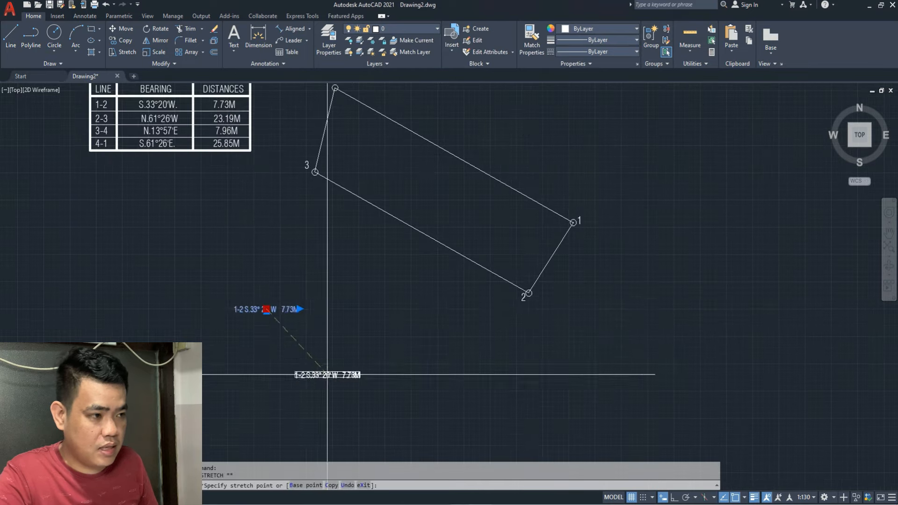
scroll(556, 275, up, 2)
click(550, 248)
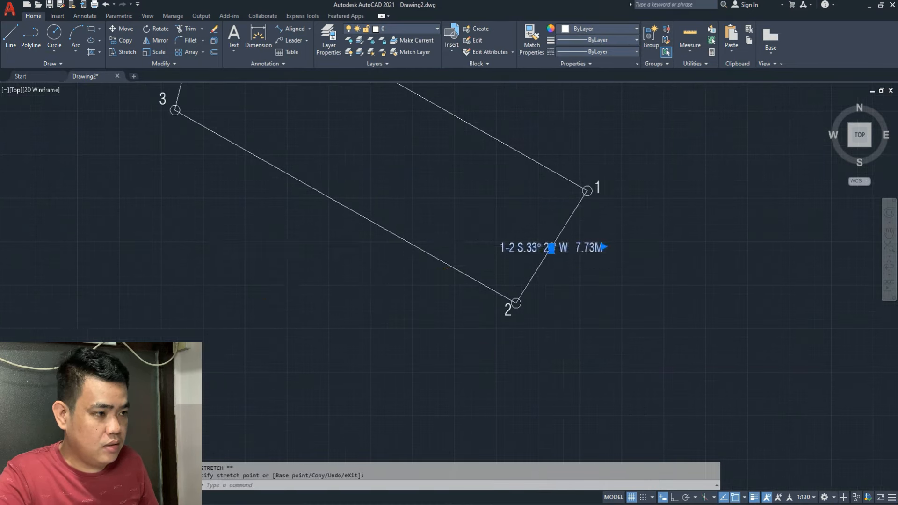
Rotate the 1-2 label about the side's midpoint so it aligns with the line toward corner 1
scroll(548, 251, up, 5)
key(Return)
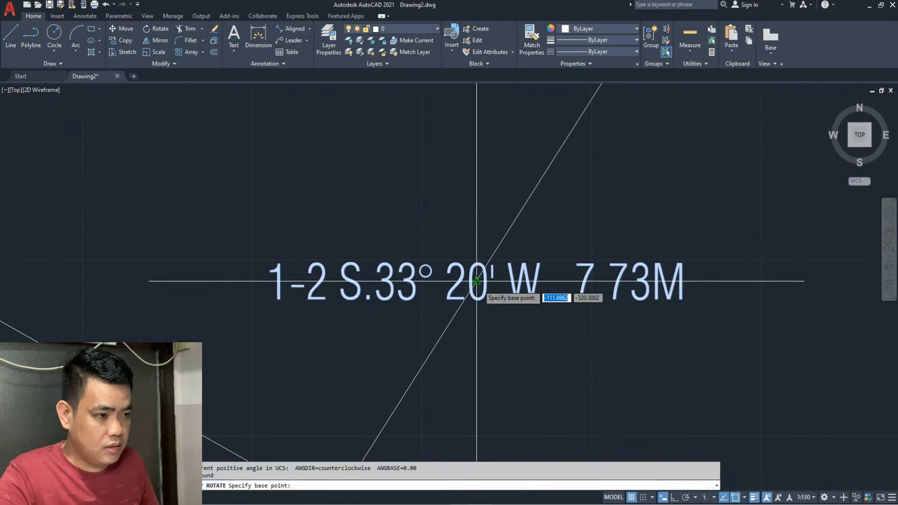
click(475, 280)
scroll(545, 172, down, 2)
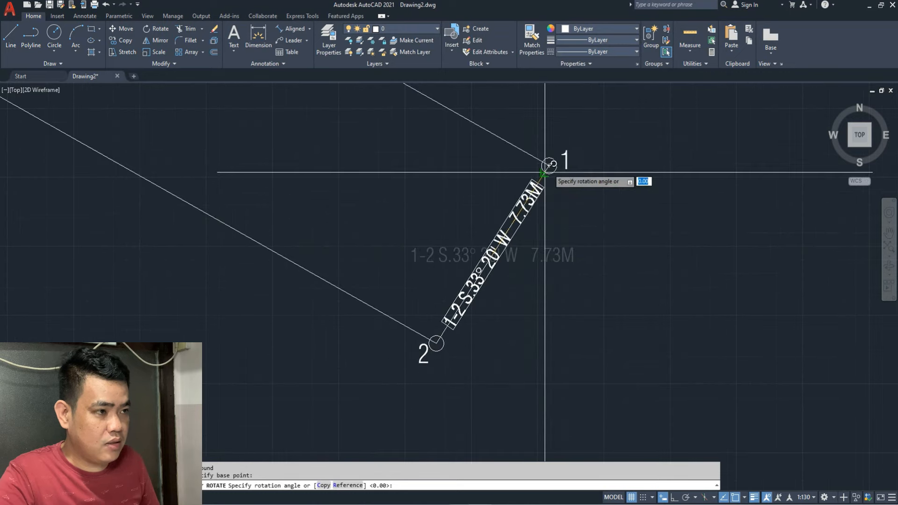
scroll(545, 167, up, 7)
click(548, 162)
scroll(512, 180, down, 4)
key(Escape)
Move the rotated 1-2 label slightly off its line to the outside of the lot
click(471, 270)
scroll(471, 272, up, 2)
middle_drag(483, 288, 455, 249)
text(M)
key(Return)
click(468, 276)
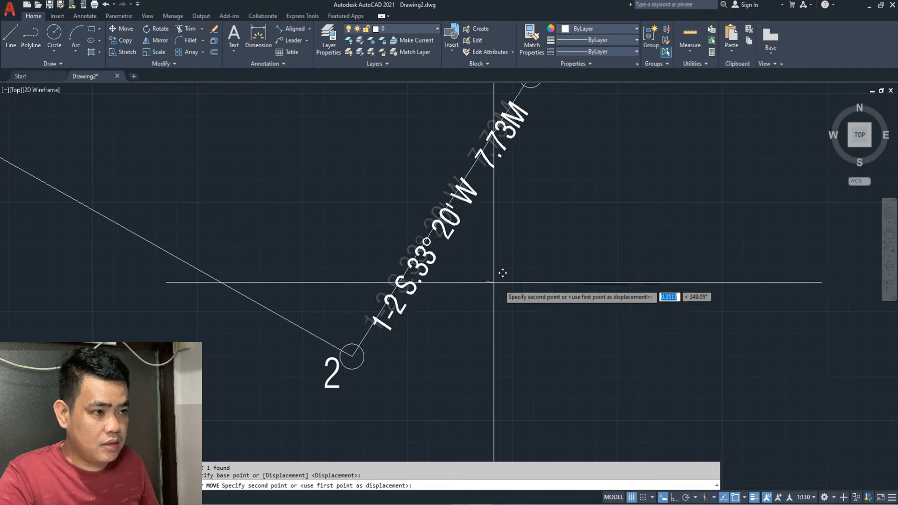
key(Escape)
scroll(458, 298, down, 2)
scroll(458, 298, down, 3)
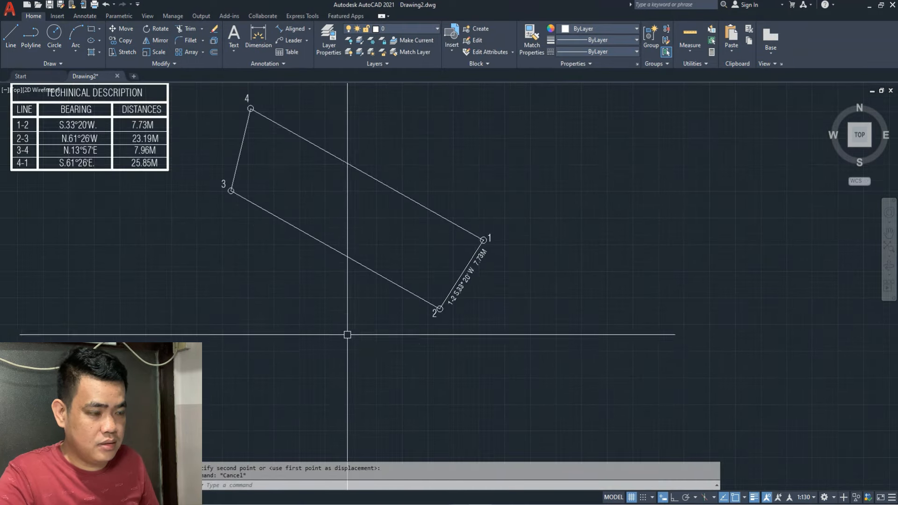
Create a multiline text box below the side between corners 2 and 3 and begin it with "N. 61"
scroll(356, 304, up, 4)
text(T)
key(Return)
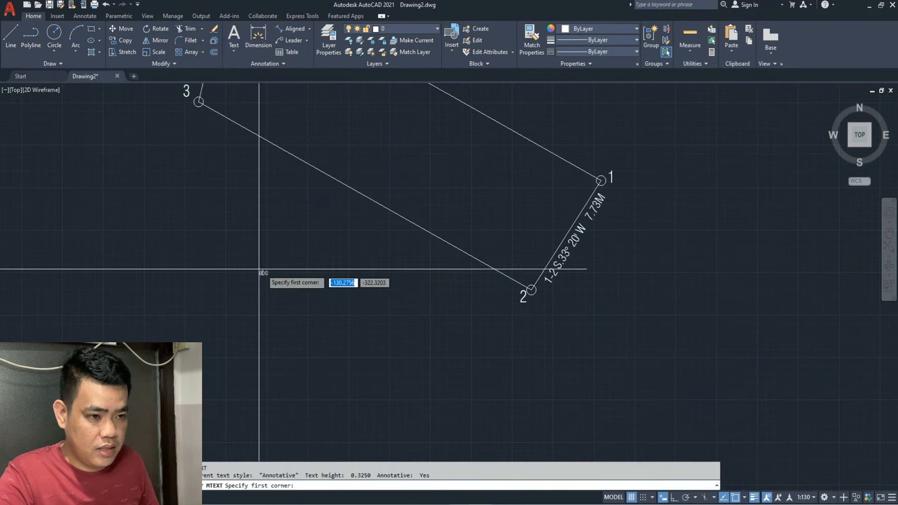
click(241, 266)
click(360, 297)
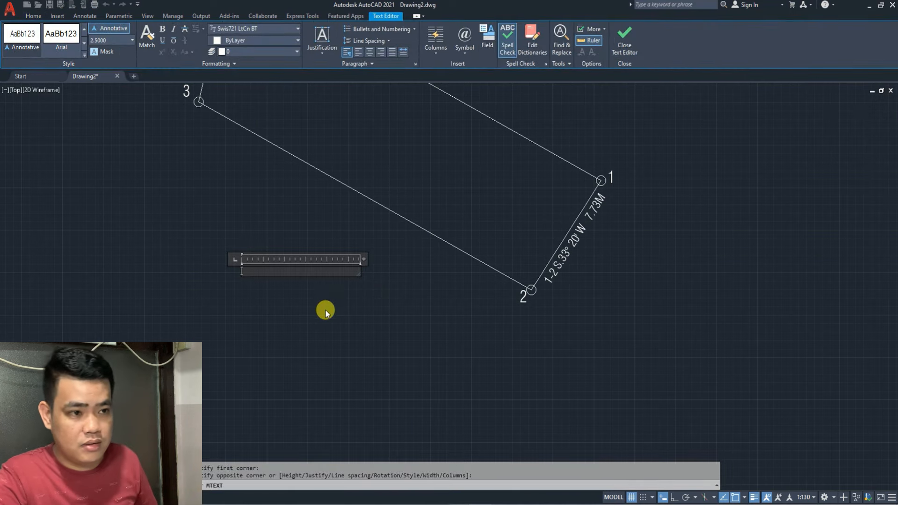
scroll(321, 311, down, 4)
scroll(187, 219, up, 2)
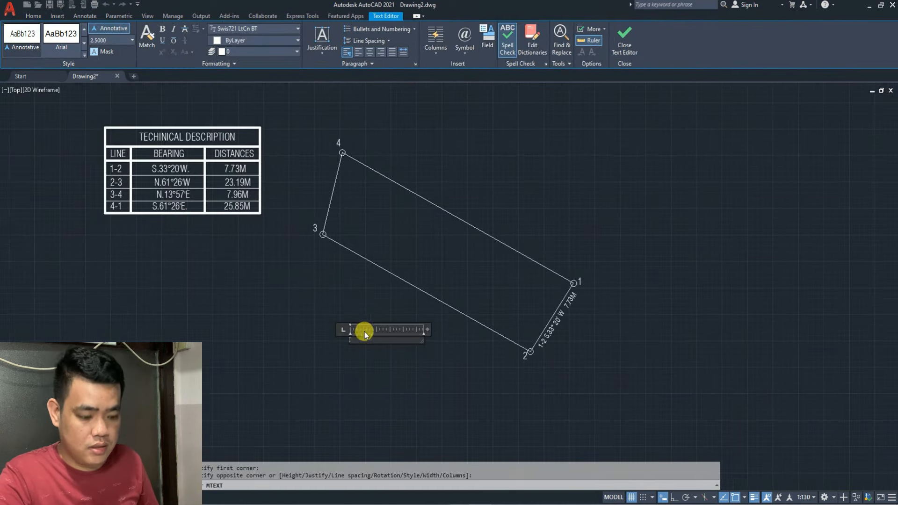
middle_drag(341, 319, 338, 317)
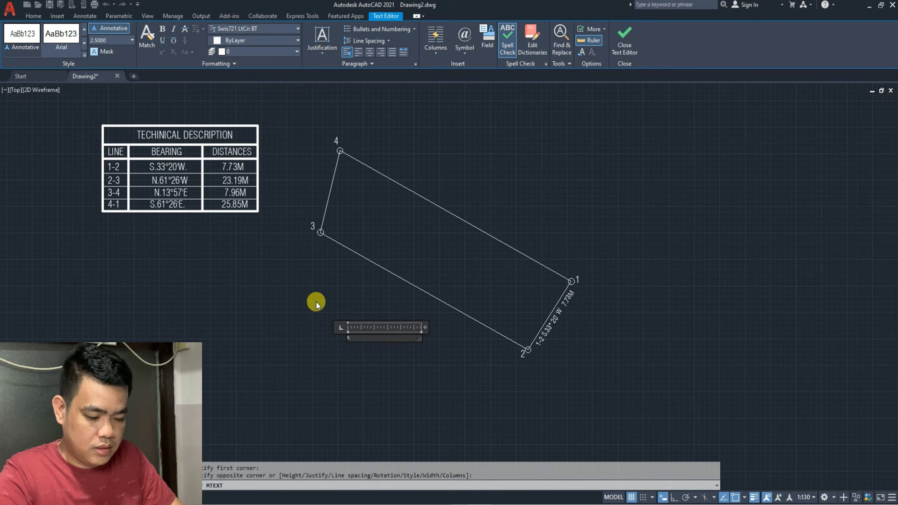
scroll(375, 347, up, 2)
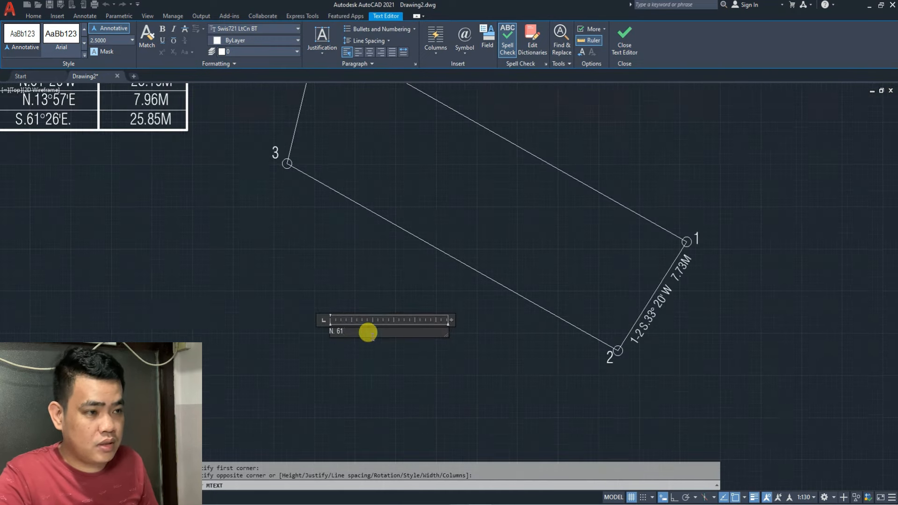
Insert the Diameter and Degrees symbols after 61 and complete the label as N. 61Ø° 26"W 23.19M
click(461, 43)
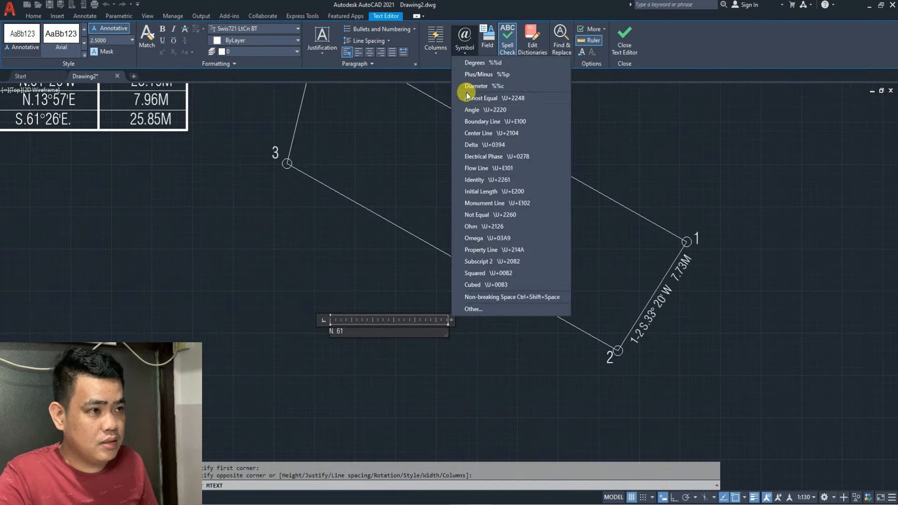
click(467, 92)
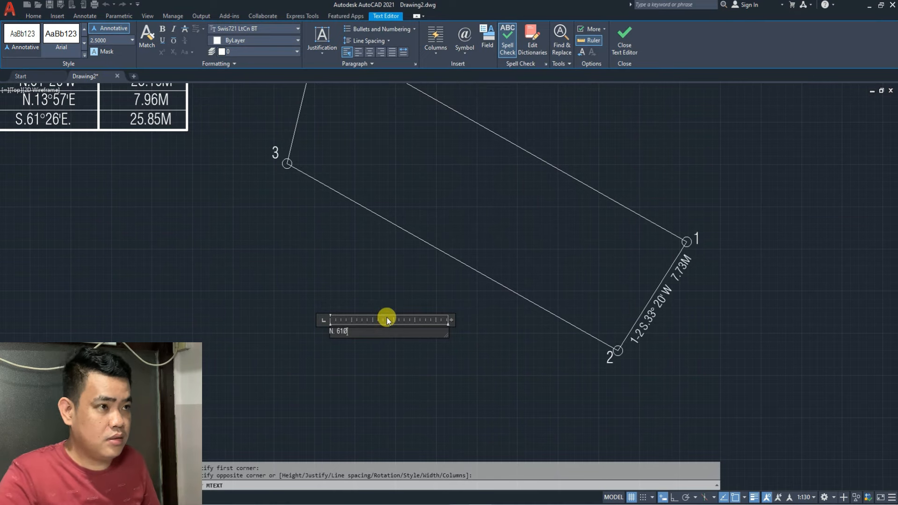
click(464, 42)
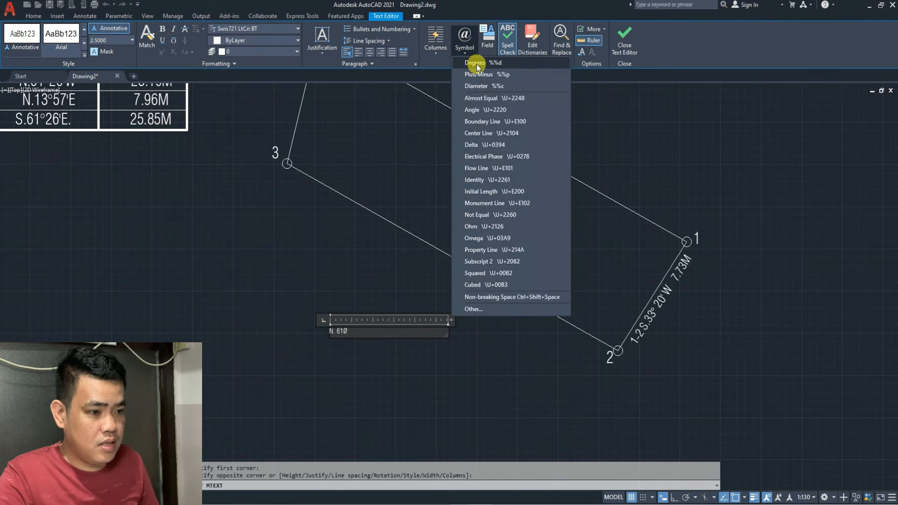
click(467, 72)
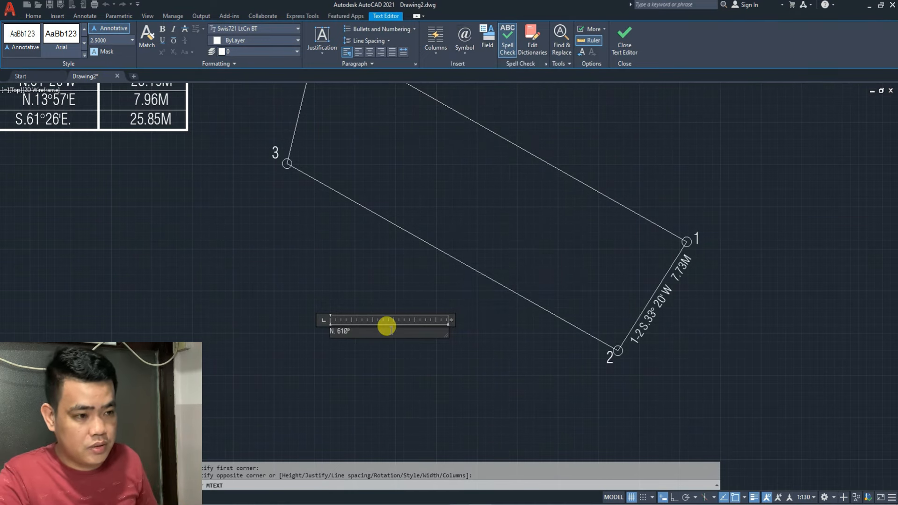
scroll(376, 360, down, 3)
scroll(358, 344, up, 3)
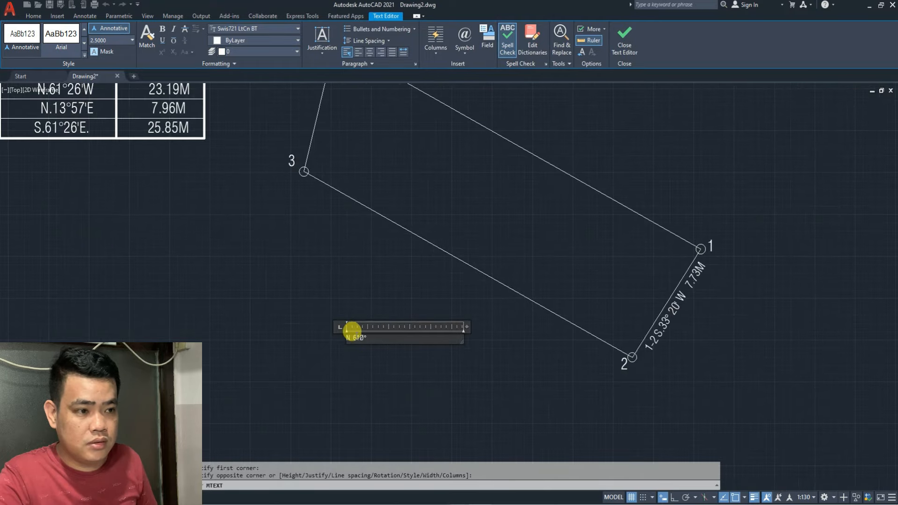
scroll(351, 331, down, 2)
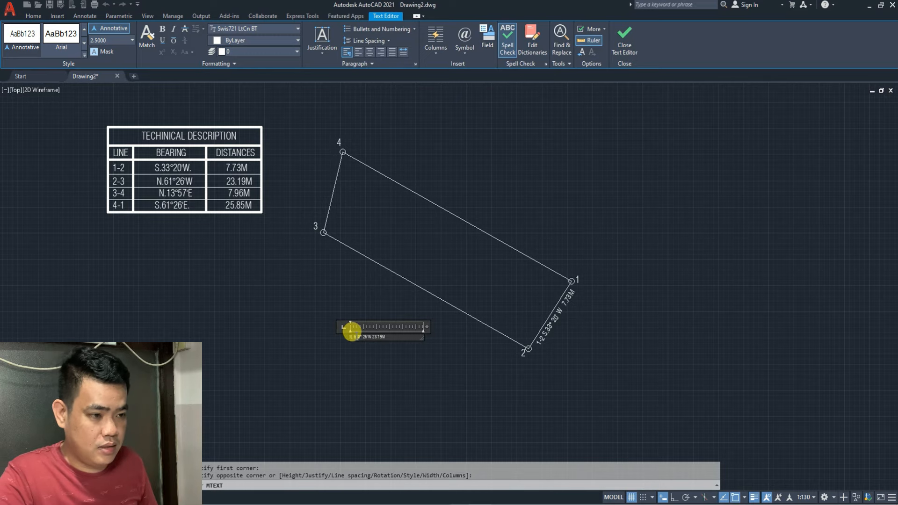
click(360, 351)
Set the text height of the new 23.19M bearing label to 4 and close the text editor
scroll(383, 345, up, 5)
double_click(373, 310)
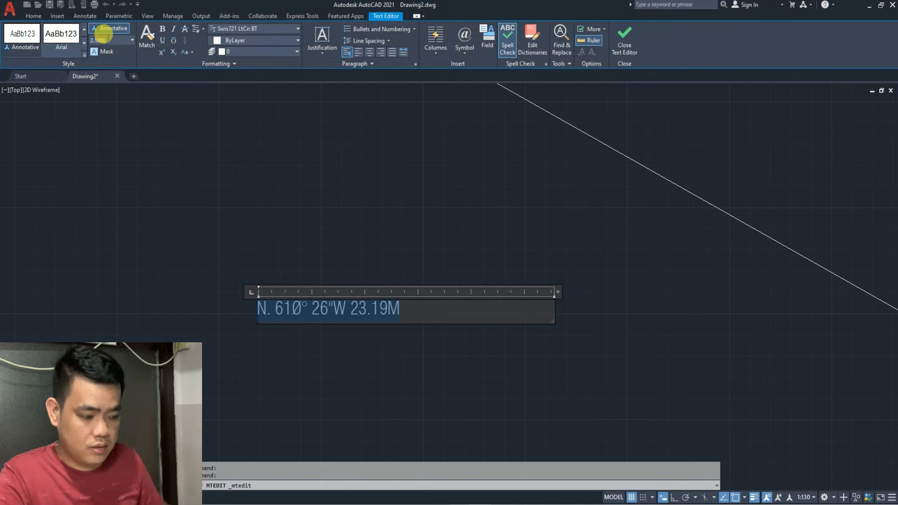
text(4)
key(Return)
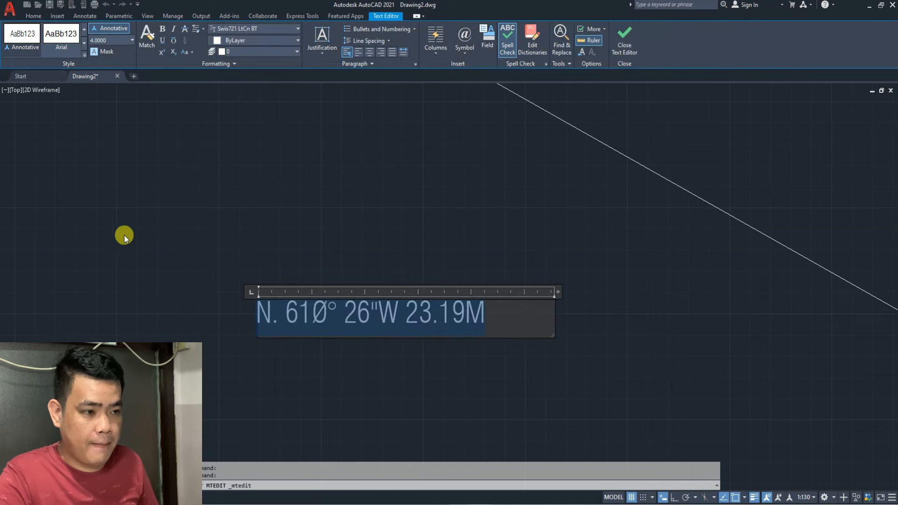
click(212, 249)
scroll(212, 248, down, 5)
key(Escape)
key(Escape)
Copy the 23.19M bearing label to a spot just below the original
click(244, 274)
middle_drag(274, 278, 352, 273)
text(c)
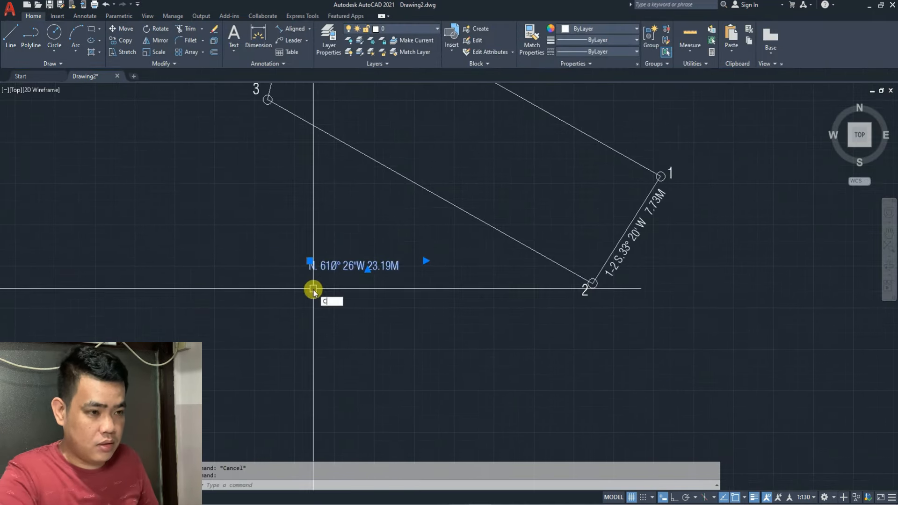
key(Return)
click(313, 289)
click(310, 322)
key(Escape)
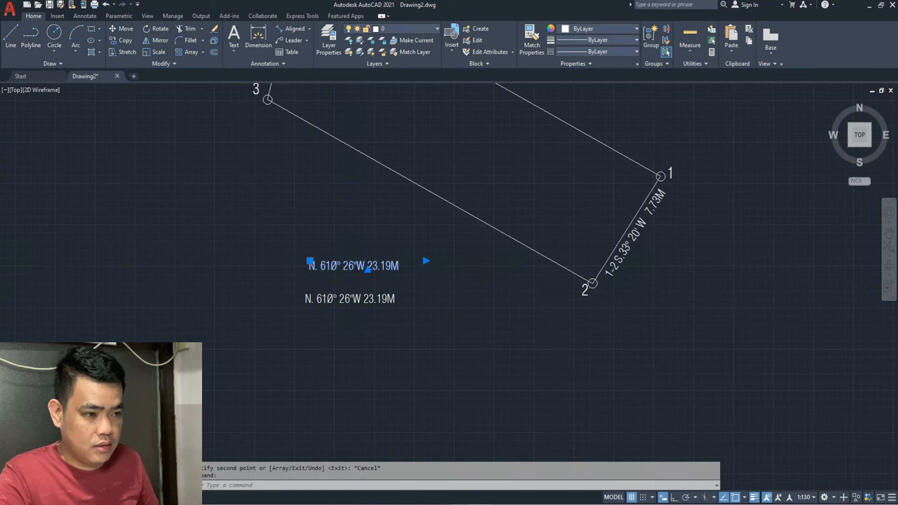
scroll(349, 263, up, 4)
text(JUSTIFYTEXT)
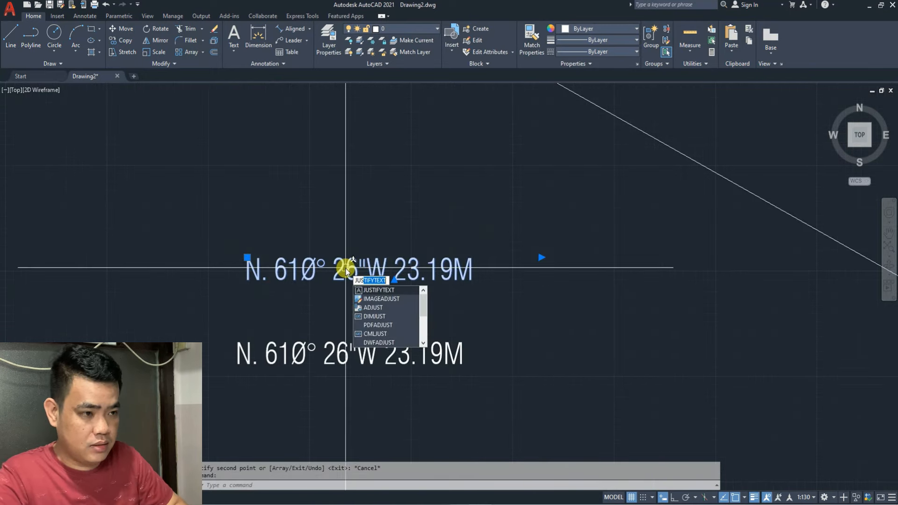
key(Return)
key(Escape)
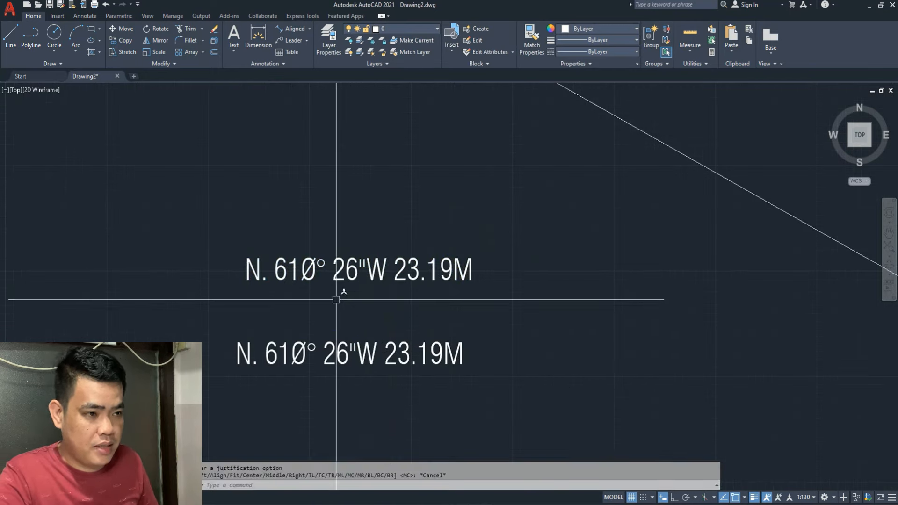
middle_drag(344, 264, 287, 310)
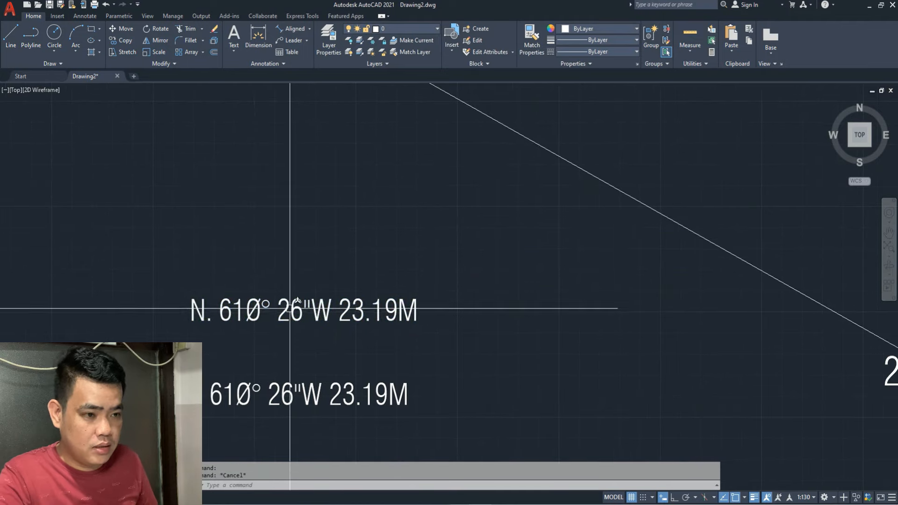
scroll(290, 312, down, 3)
text(m)
key(space)
key(Escape)
Change the upper 23.19M label's justification to MC with the JUSTIFYTEXT command
text(justifytext)
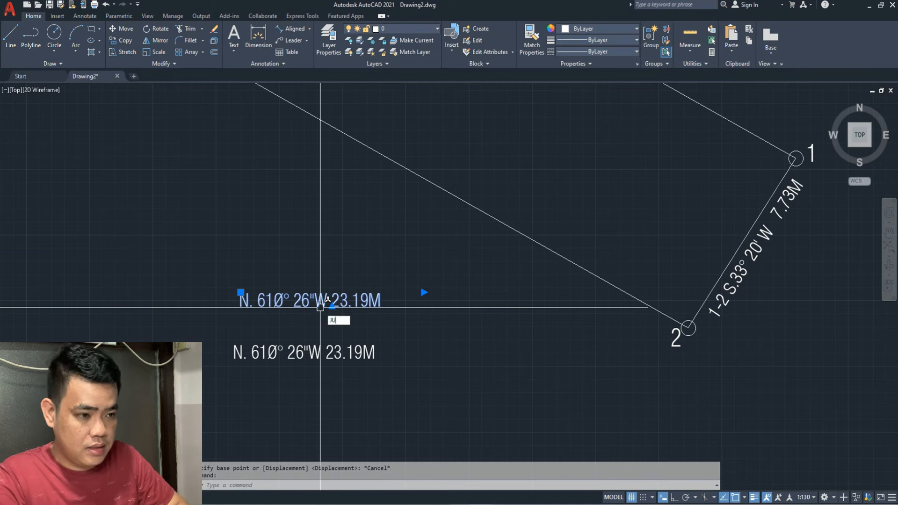
key(Return)
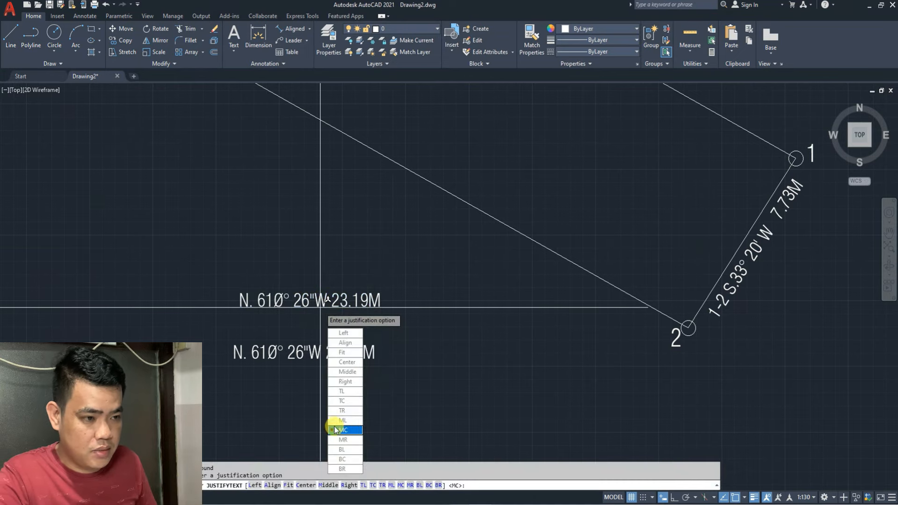
click(334, 429)
key(Escape)
click(315, 300)
scroll(314, 294, up, 2)
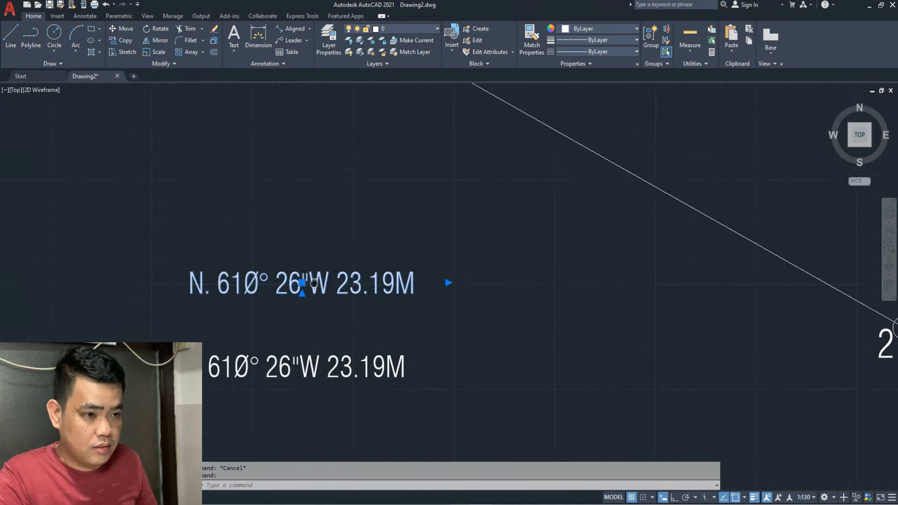
click(302, 281)
scroll(300, 278, down, 6)
scroll(300, 278, up, 4)
key(Escape)
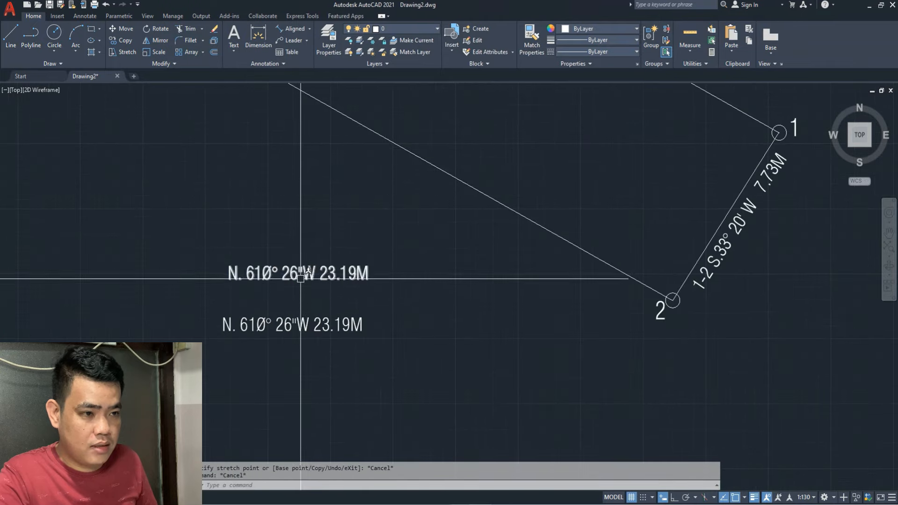
Move the upper 23.19M label by its insertion grip onto the line between corners 2 and 3
click(301, 277)
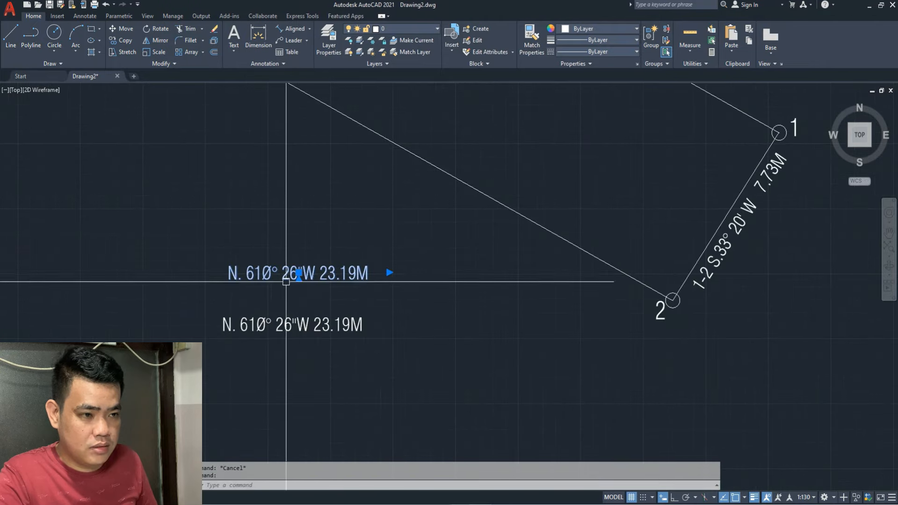
click(299, 273)
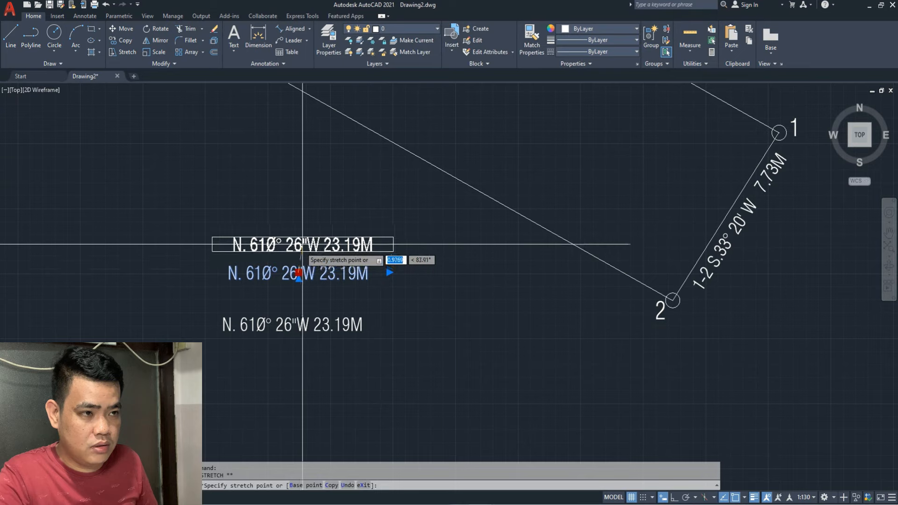
scroll(328, 202, down, 4)
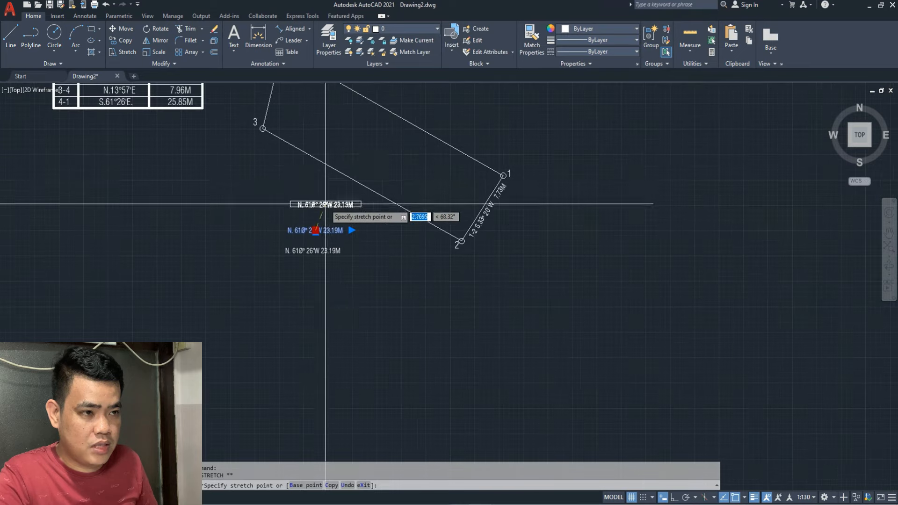
click(345, 176)
scroll(347, 175, up, 4)
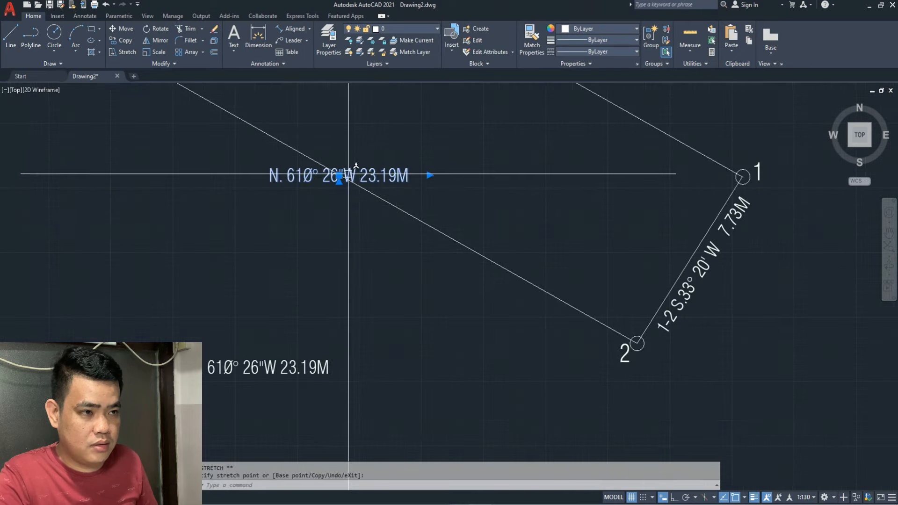
Rotate the 23.19M label about its insertion point so it aligns with the line toward corner 2
text(ro)
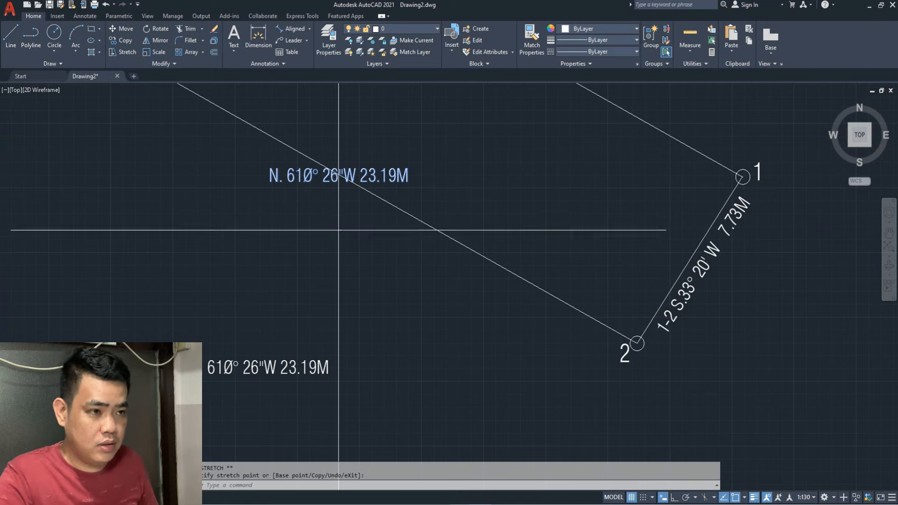
key(Return)
click(338, 176)
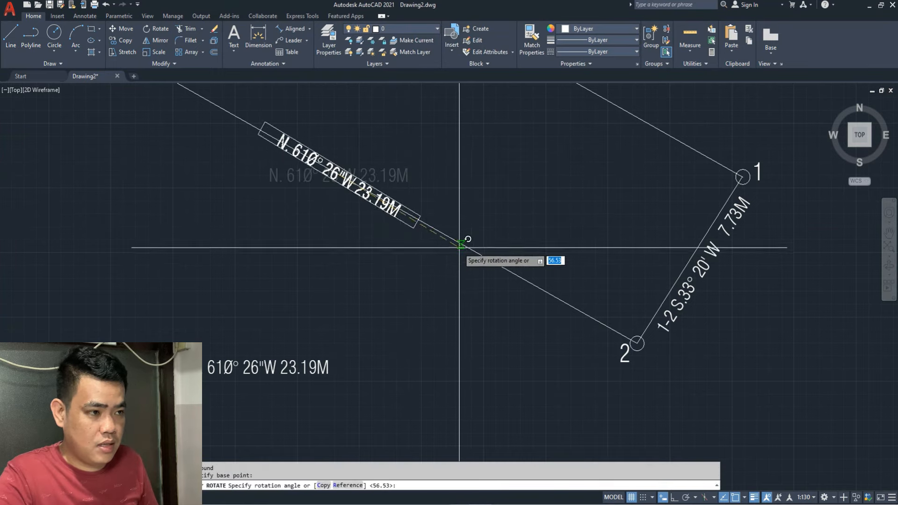
key(Escape)
Move the rotated 23.19M label slightly off its line to the outside of the lot
click(378, 206)
middle_drag(356, 239, 367, 239)
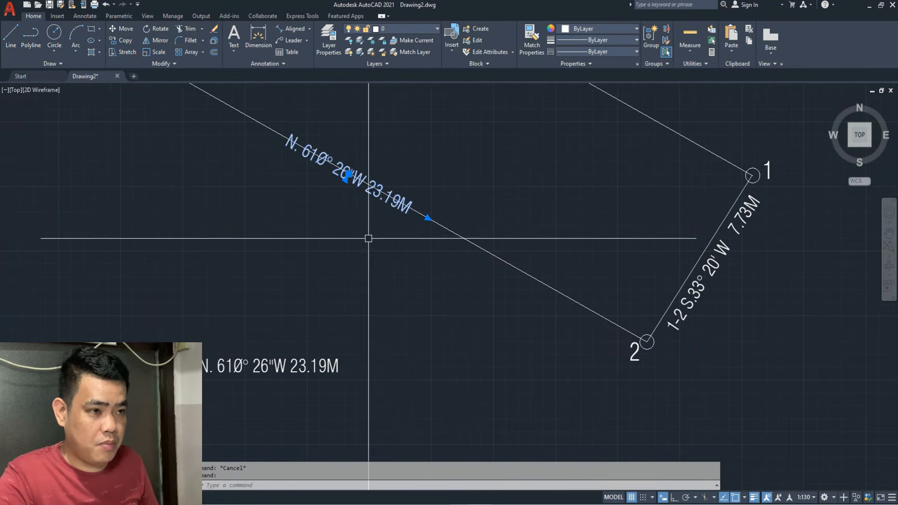
text(m)
key(Return)
click(367, 239)
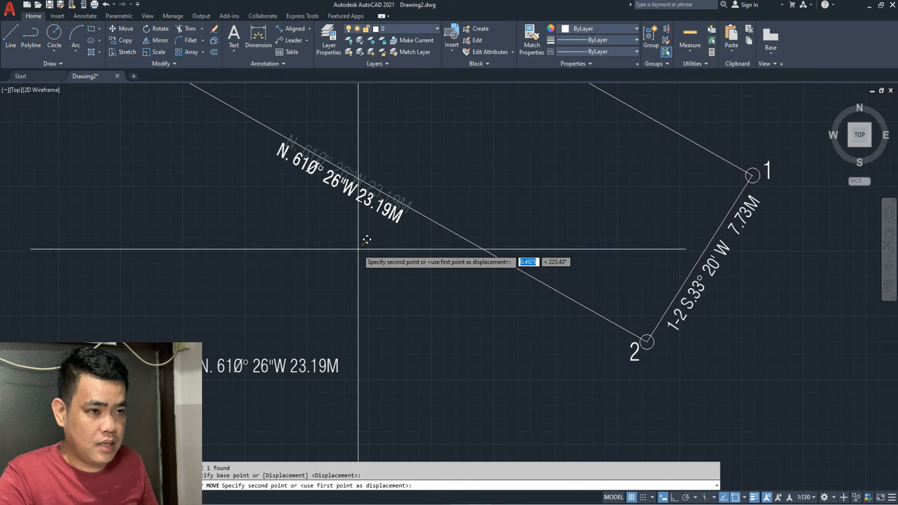
key(Escape)
key(Escape)
scroll(281, 271, down, 5)
scroll(249, 287, up, 4)
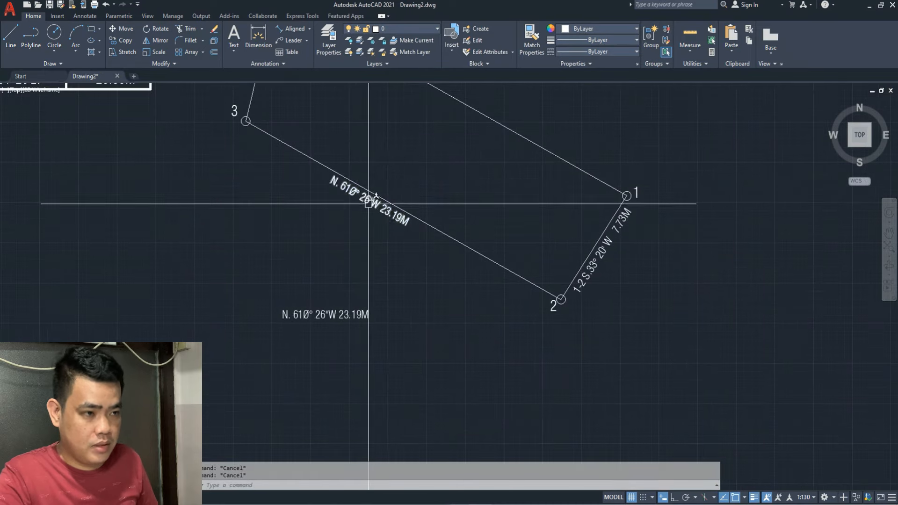
Move the rotated 23.19M label by its insertion grip onto the midpoint of the side between corners 2 and 3
click(367, 201)
middle_drag(367, 201, 312, 258)
text(m)
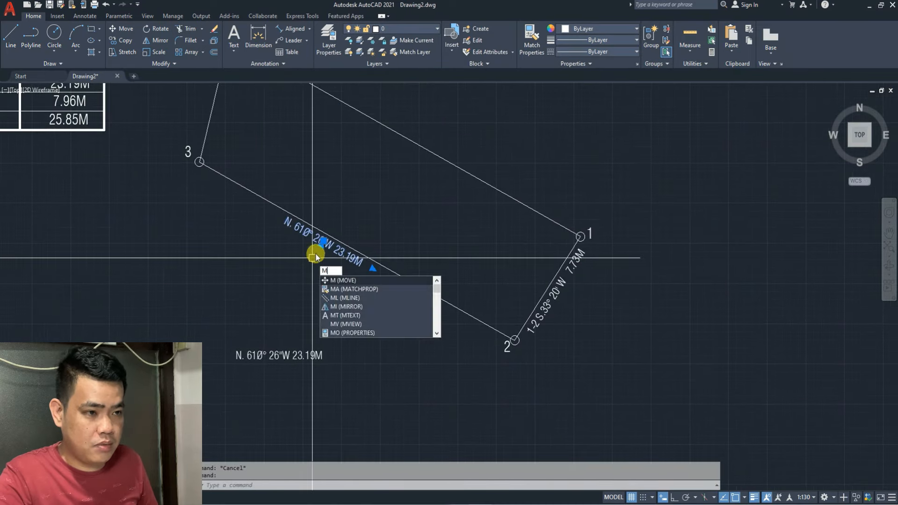
key(Return)
key(Escape)
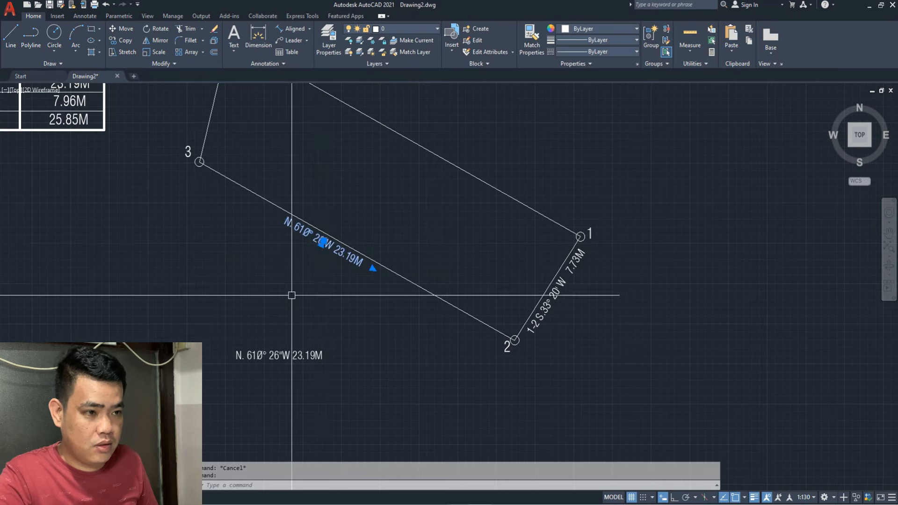
click(323, 241)
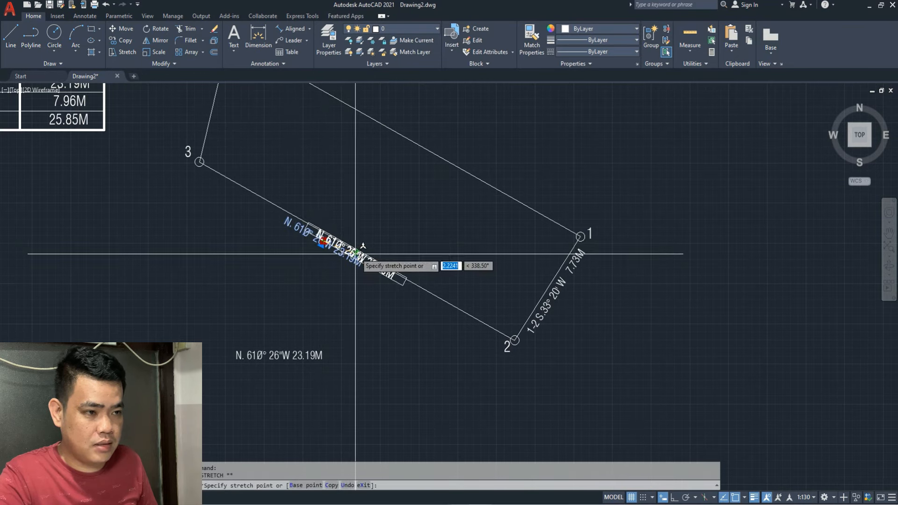
scroll(356, 253, up, 3)
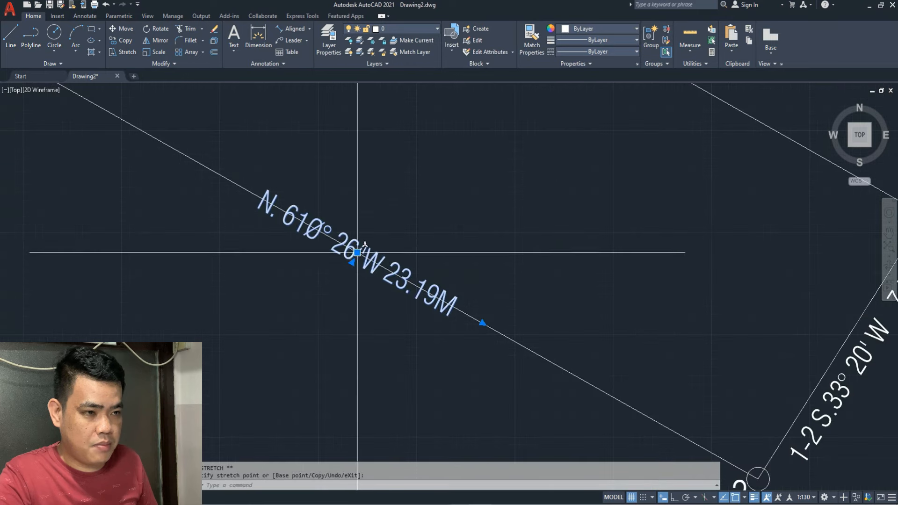
Move the rotated 23.19M label off its line to just outside the lot's side between corners 2 and 3
click(345, 270)
scroll(344, 271, down, 3)
scroll(355, 256, up, 3)
key(Escape)
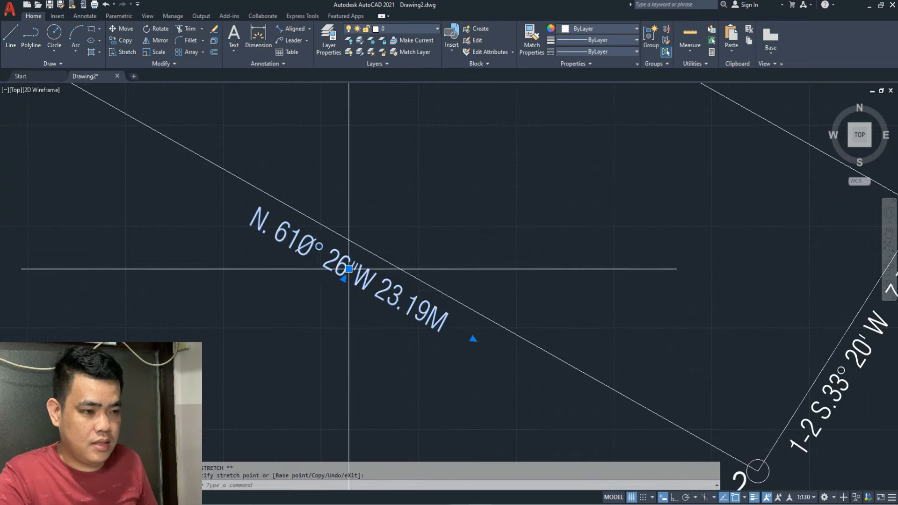
scroll(306, 305, down, 5)
scroll(290, 318, up, 2)
click(296, 321)
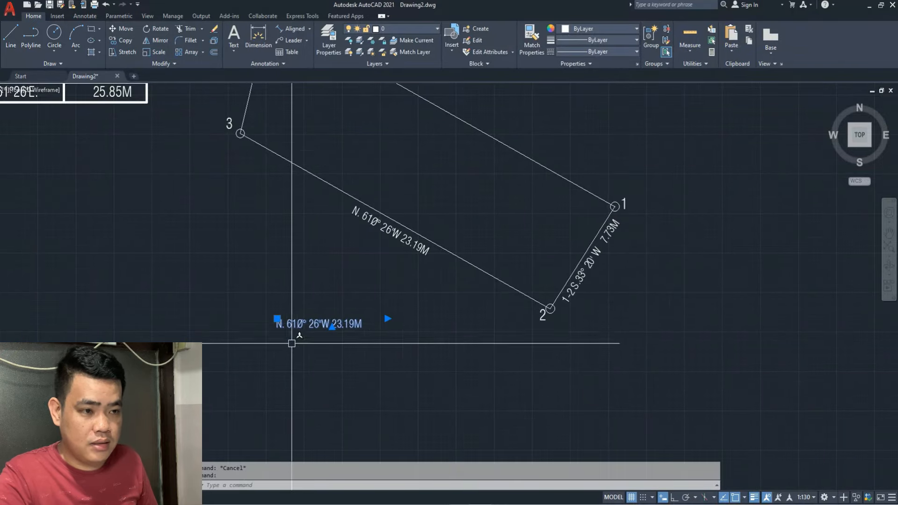
scroll(296, 341, down, 2)
middle_drag(296, 348, 357, 321)
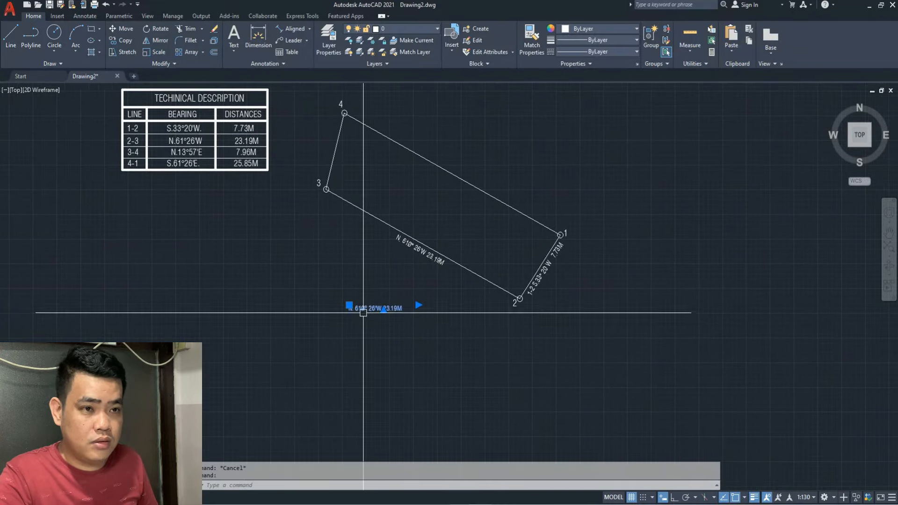
double_click(363, 301)
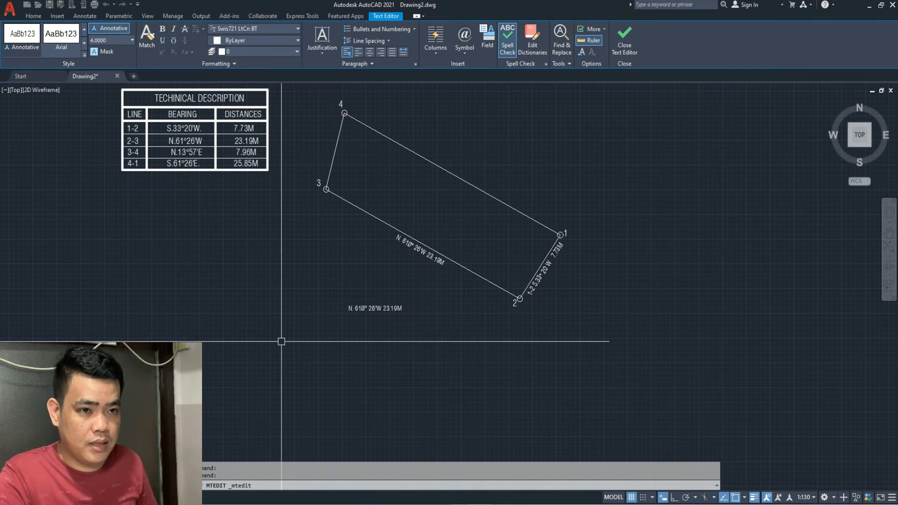
key(Escape)
Add the line number 2-3 at the start of the rotated 23.19M label
scroll(395, 240, up, 4)
double_click(398, 234)
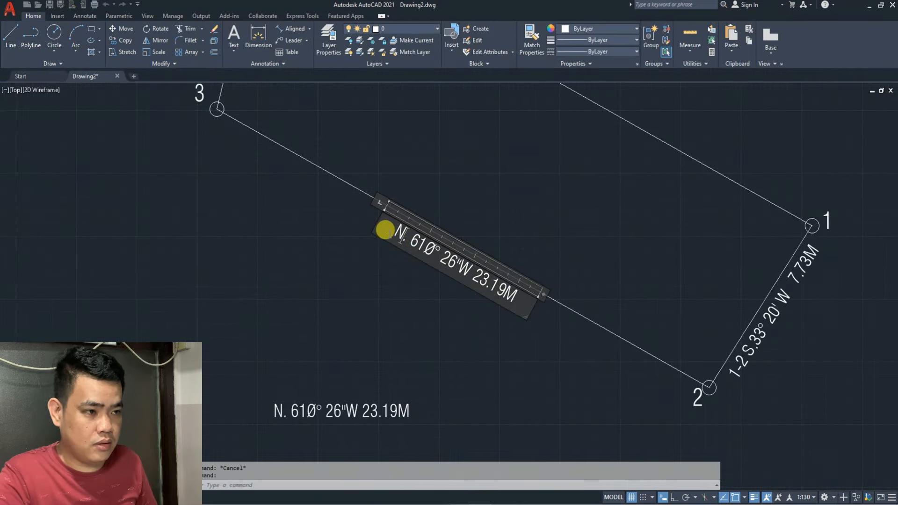
text(2-3)
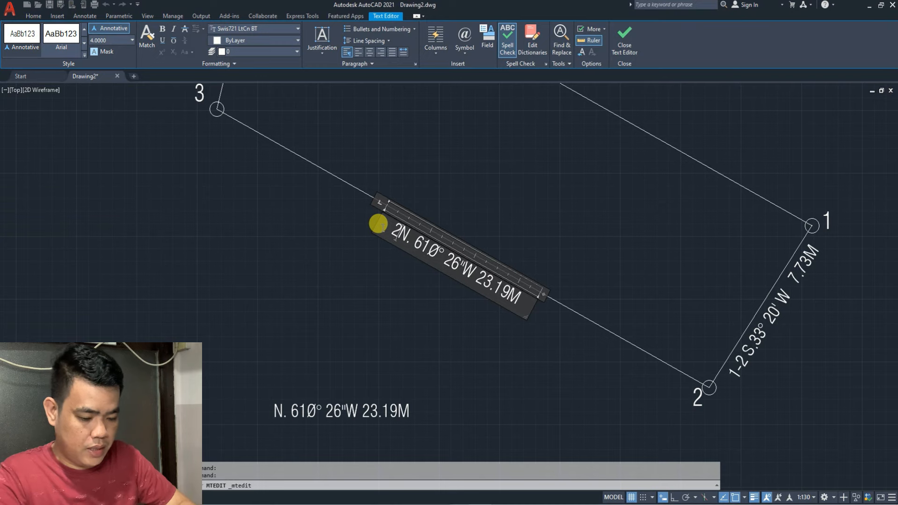
key(Escape)
key(Escape)
Replace the text of the spare horizontal label below the lot with "3-4 N. 13"
scroll(344, 296, down, 5)
scroll(350, 304, up, 2)
double_click(359, 286)
scroll(358, 286, up, 2)
scroll(301, 309, down, 2)
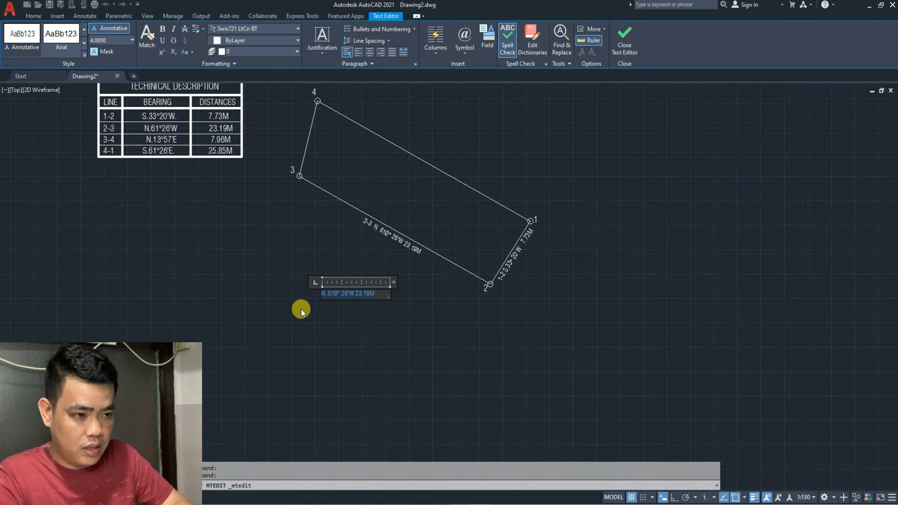
key(Delete)
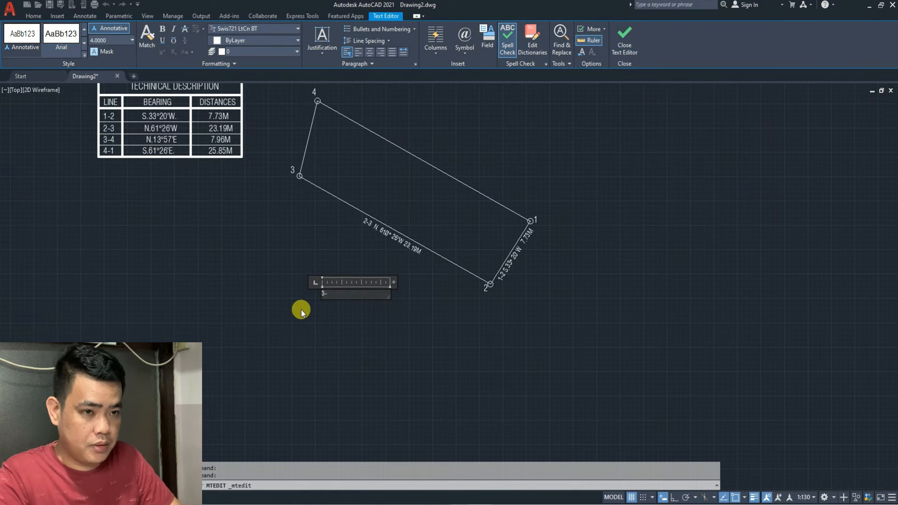
text(3-4 )
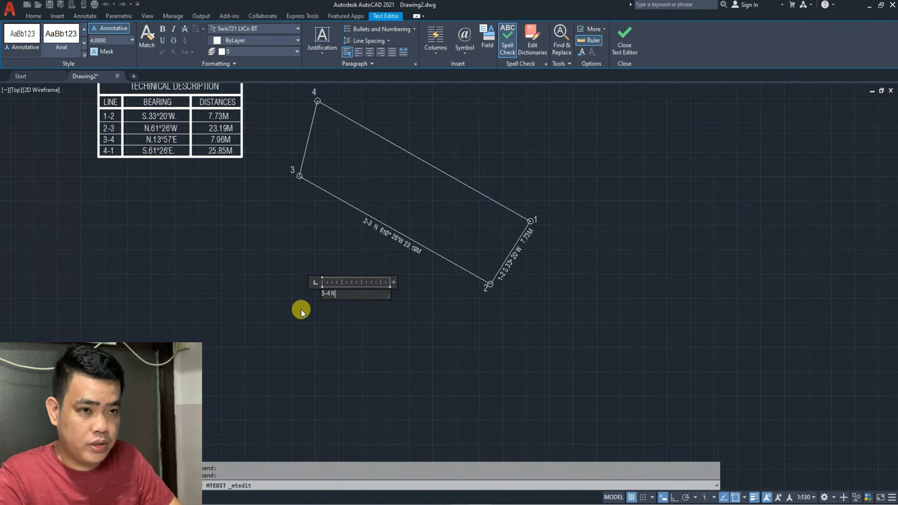
text(N)
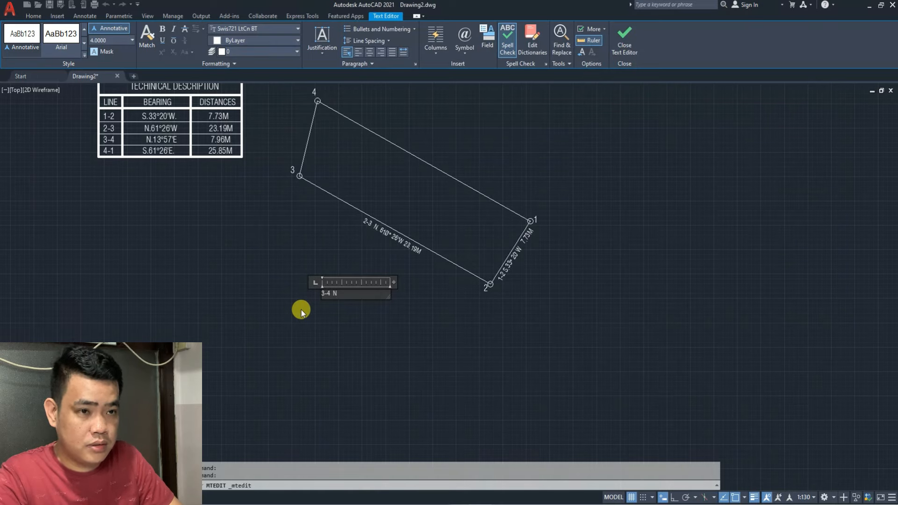
text(. 13)
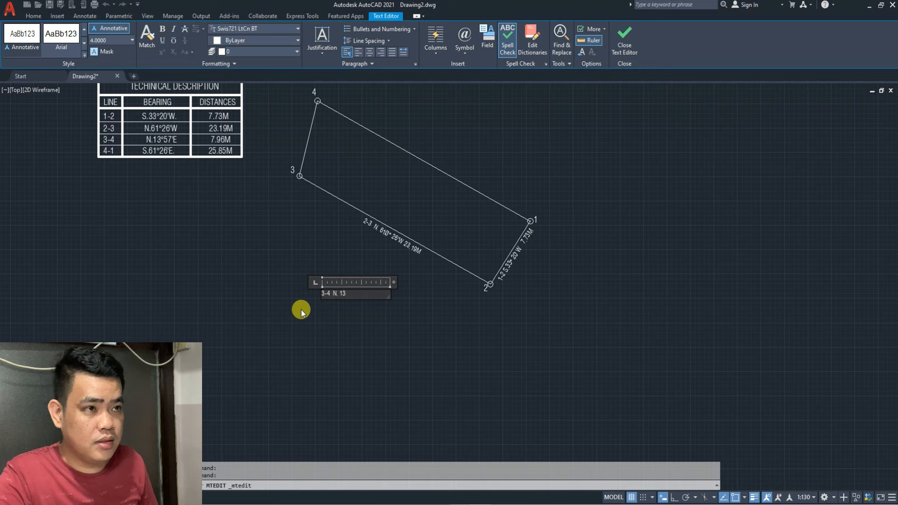
Complete the spare label with a degree symbol and the rest of the bearing and distance so it reads "3-4 N. 13°57' E 7.93"
click(464, 51)
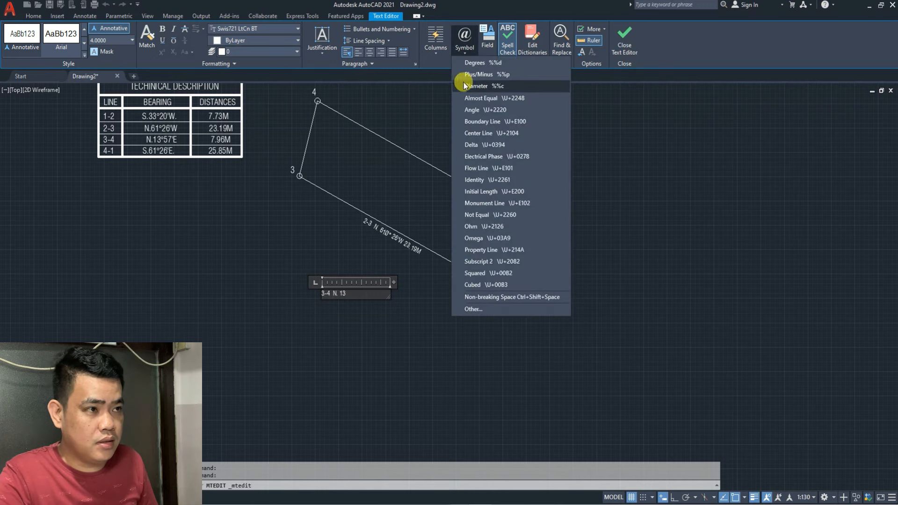
click(475, 62)
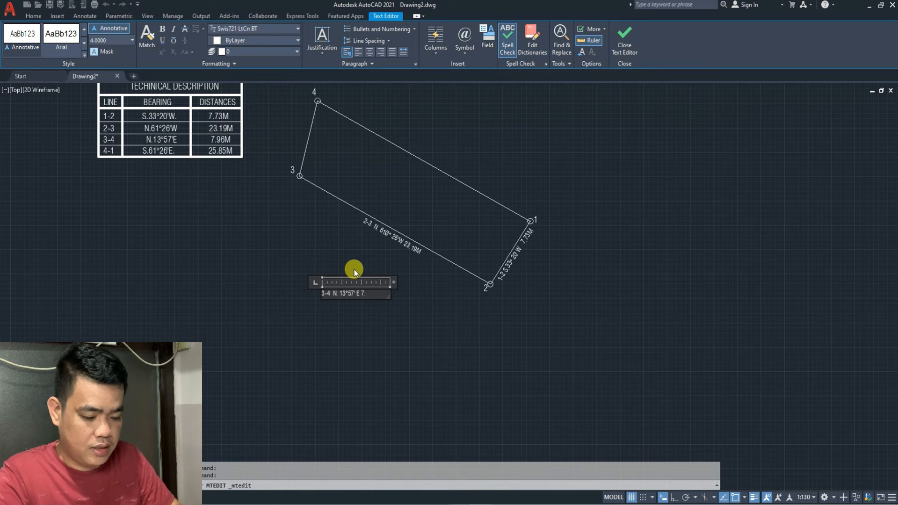
text(3)
scroll(338, 311, up, 2)
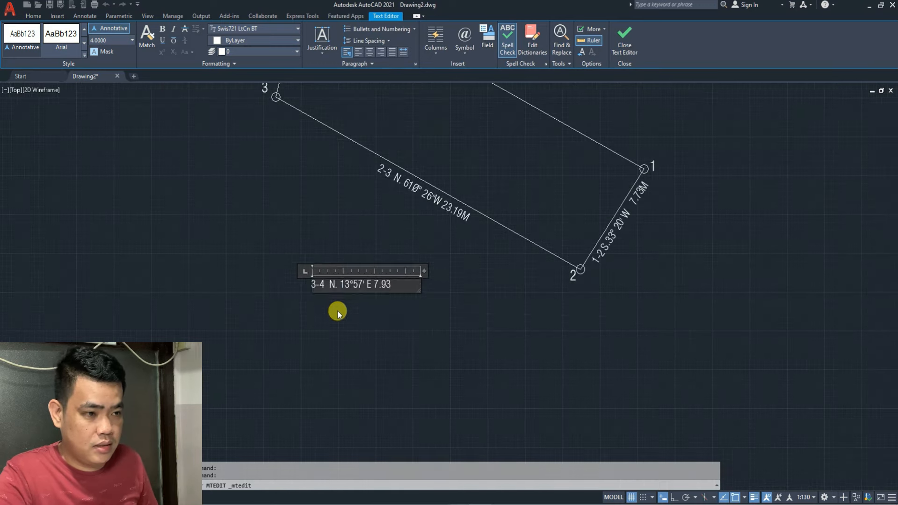
key(Escape)
Copy the 3-4 label once to the empty area just below corner 3
click(349, 289)
middle_drag(345, 297, 337, 341)
text(co)
key(space)
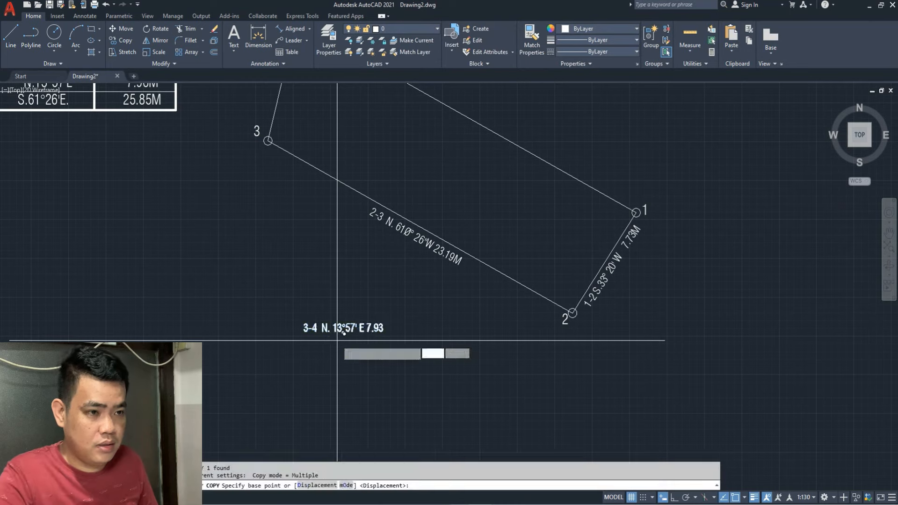
click(337, 341)
click(278, 224)
key(Escape)
Set the justification of the copied 3-4 label to MC (middle center)
double_click(279, 211)
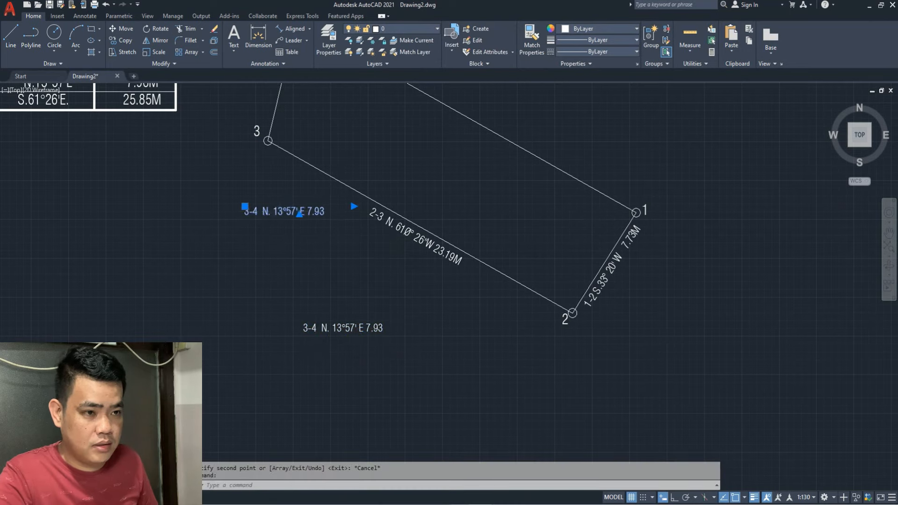
click(261, 265)
key(Escape)
click(294, 202)
click(280, 218)
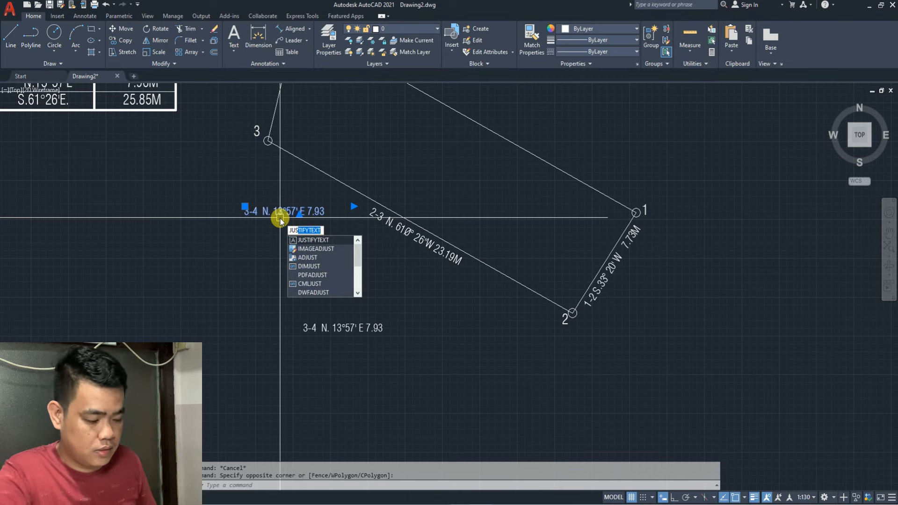
key(Return)
key(Escape)
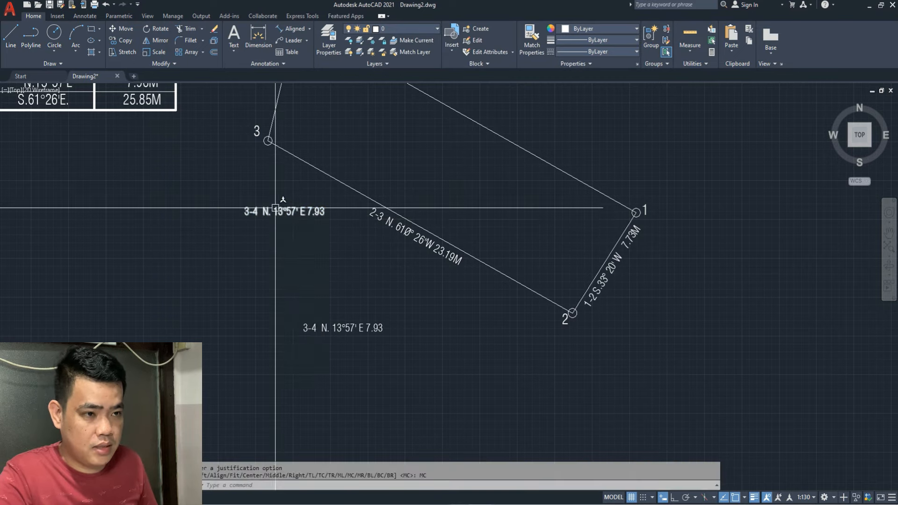
Move the copied 3-4 label by its insertion grip onto the midpoint of the side between corners 3 and 4
click(285, 212)
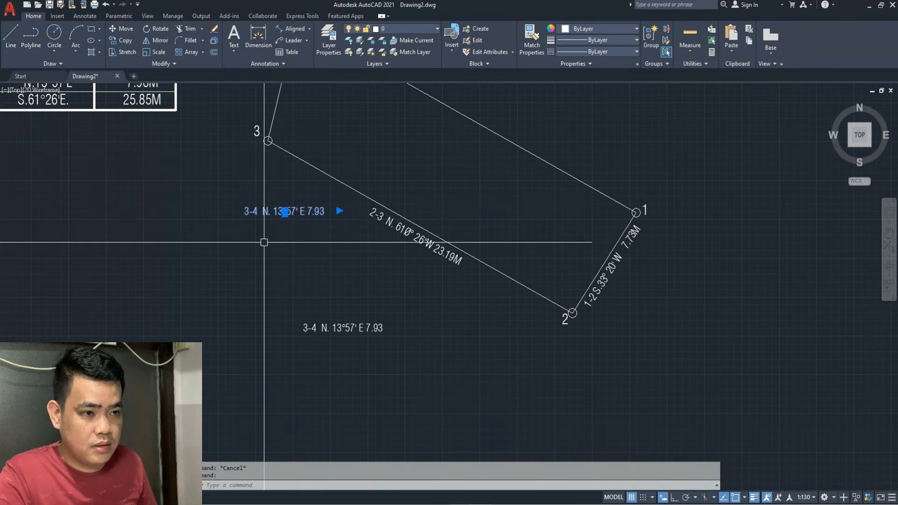
click(285, 211)
middle_drag(268, 200, 256, 377)
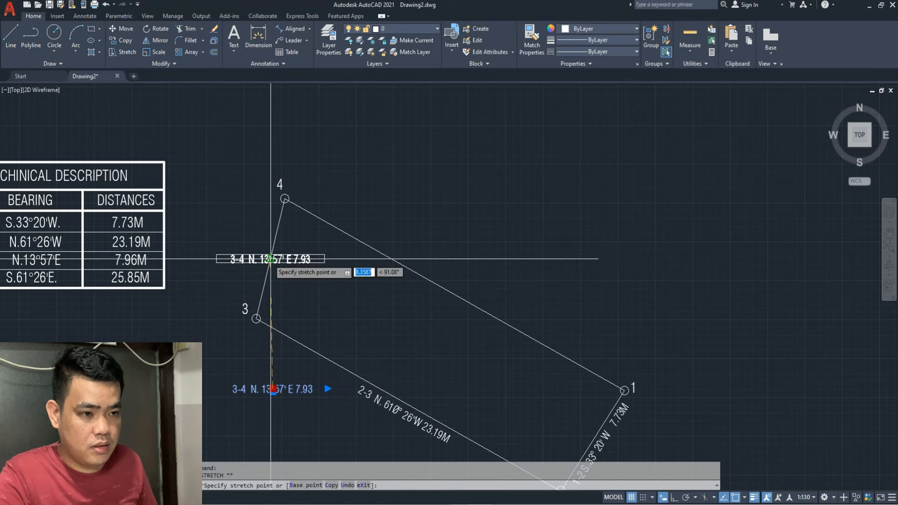
key(Escape)
scroll(271, 266, up, 4)
key(Escape)
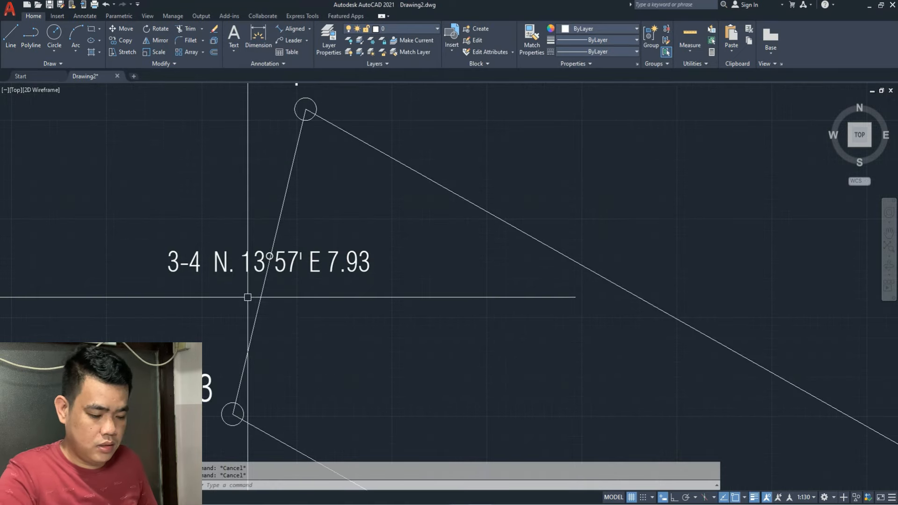
Rotate the 3-4 label about its insertion point so it aligns with the side toward corner 4
text(RO)
key(Return)
click(270, 259)
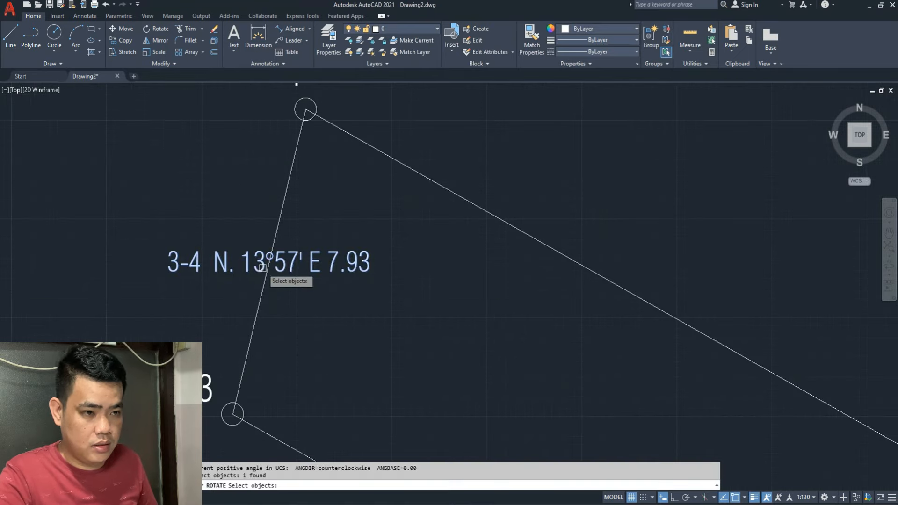
key(Return)
click(270, 258)
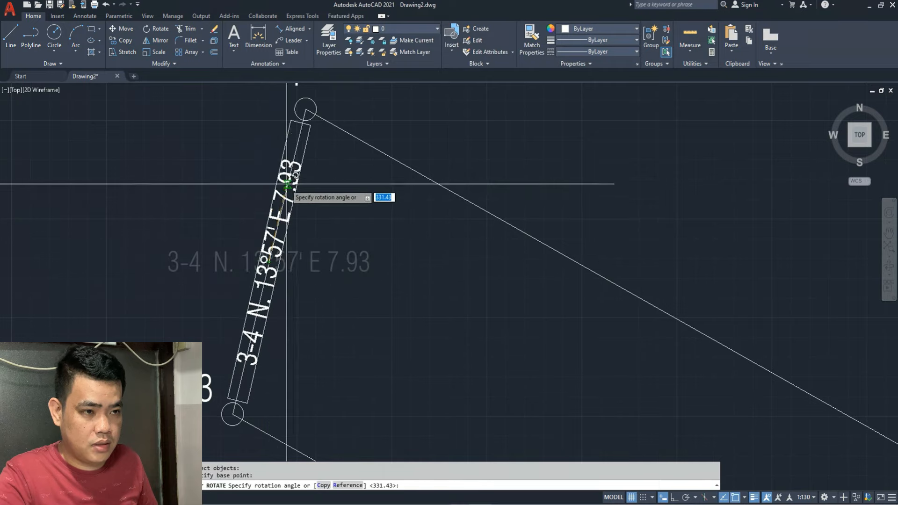
click(293, 168)
key(Escape)
Move the rotated 3-4 label slightly off its line to the outside of the lot
click(261, 262)
scroll(260, 262, down, 2)
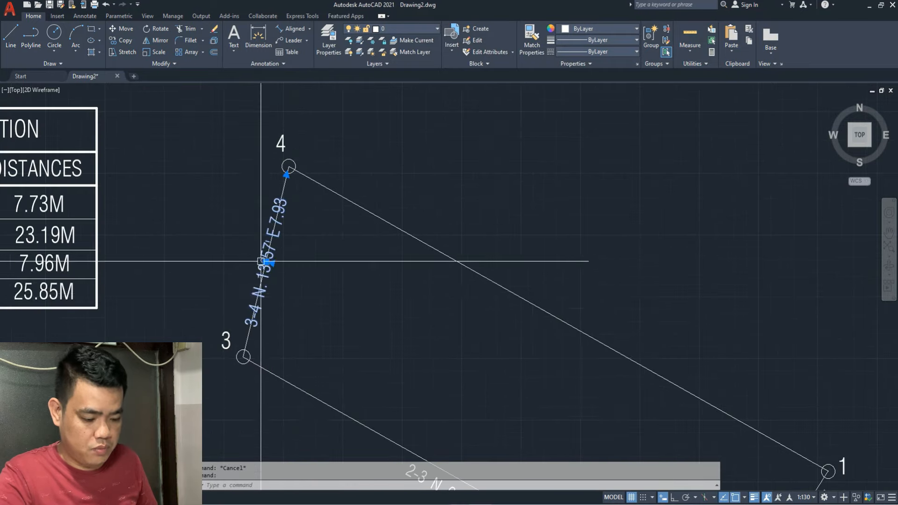
text(M)
key(Return)
click(342, 308)
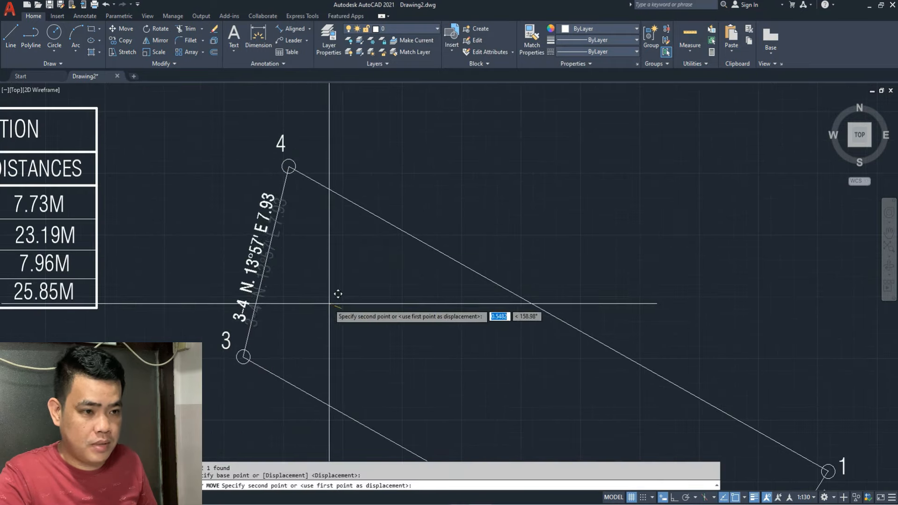
click(330, 303)
key(Escape)
Rewrite the spare label below the lot as "4-1 S° 26' E. 25.85", inserting the degree symbol
scroll(235, 293, down, 4)
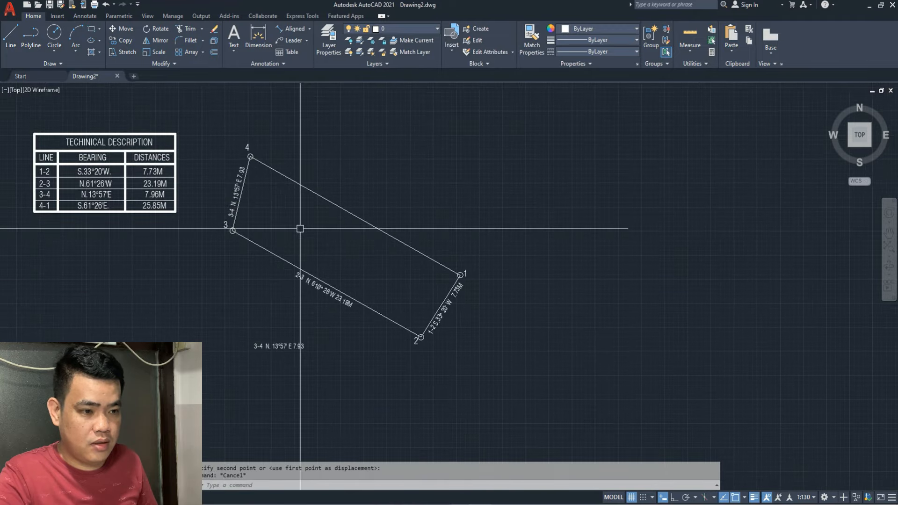
double_click(256, 344)
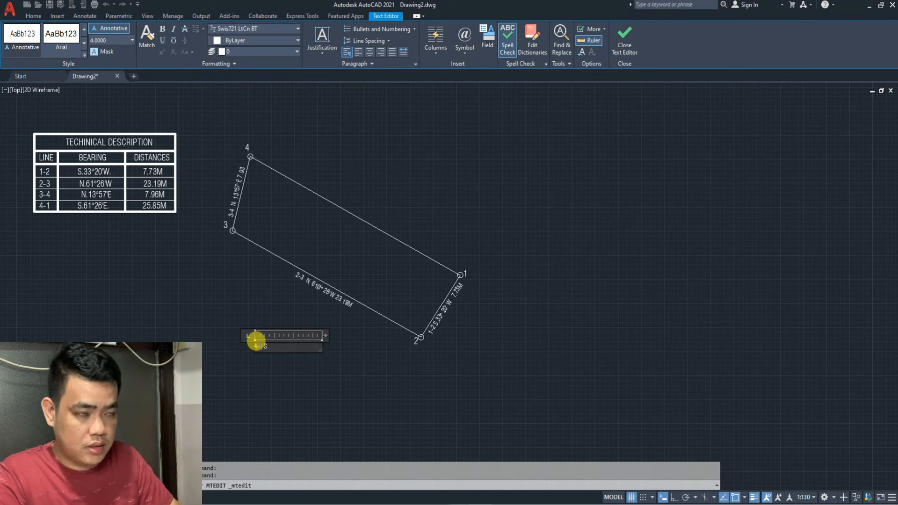
click(459, 52)
click(477, 74)
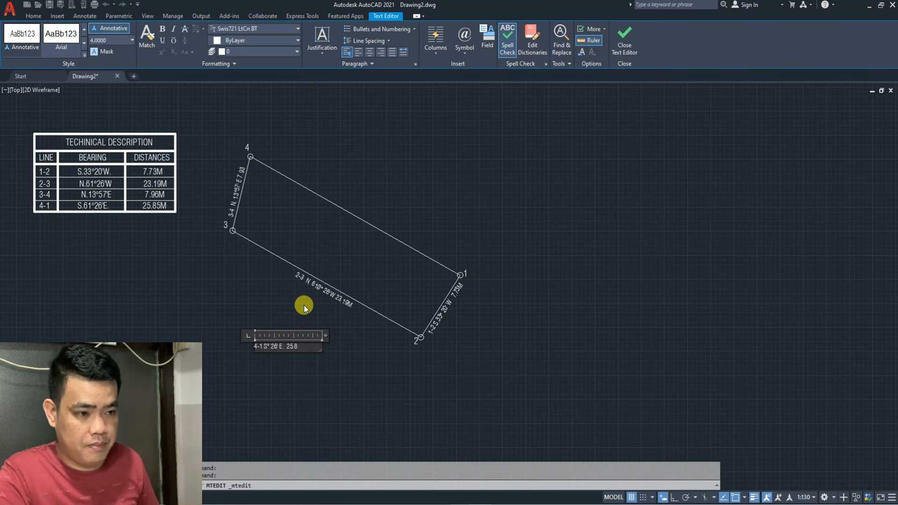
scroll(280, 344, up, 2)
click(275, 367)
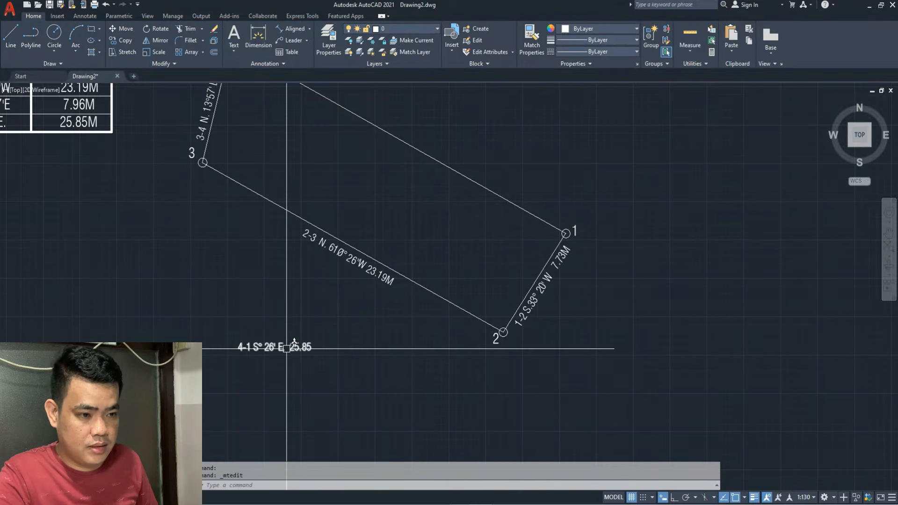
Add the unit M after the 25.85 distance in the 4-1 label
scroll(284, 349, down, 3)
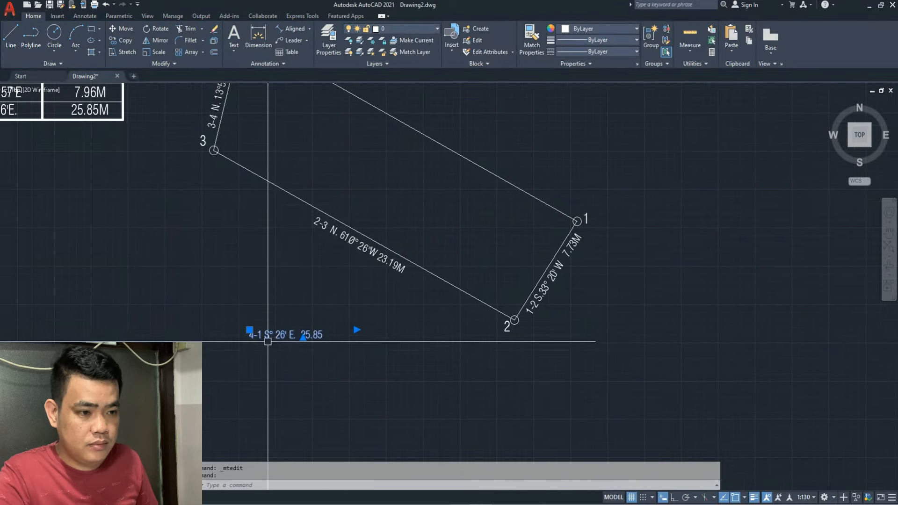
scroll(292, 337, up, 2)
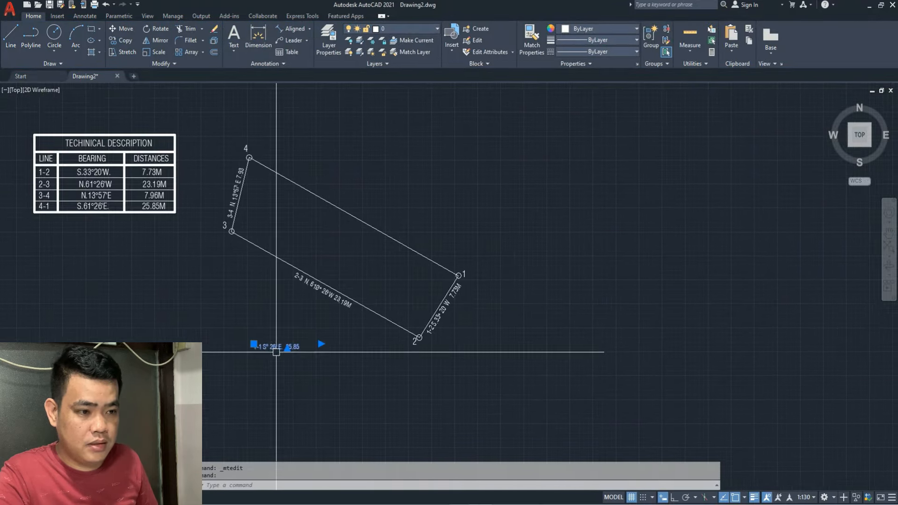
double_click(307, 340)
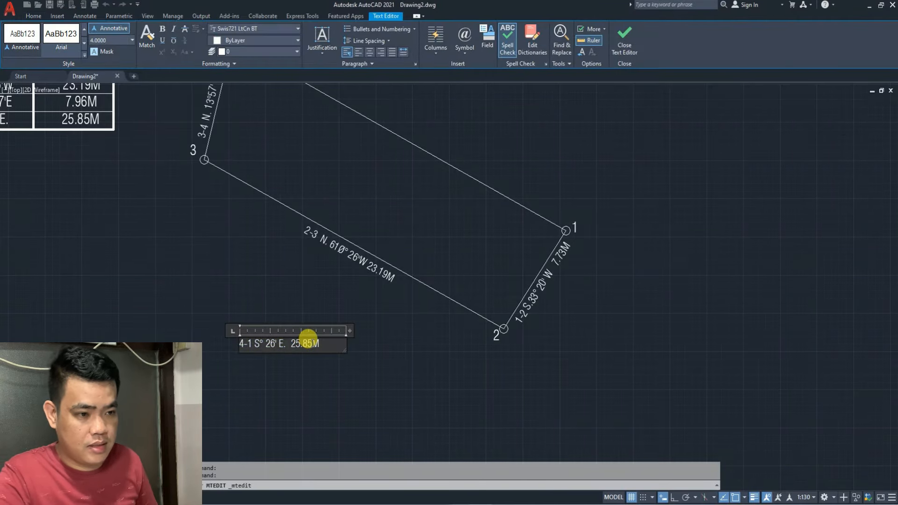
click(297, 363)
key(Escape)
click(301, 344)
middle_drag(273, 338, 269, 356)
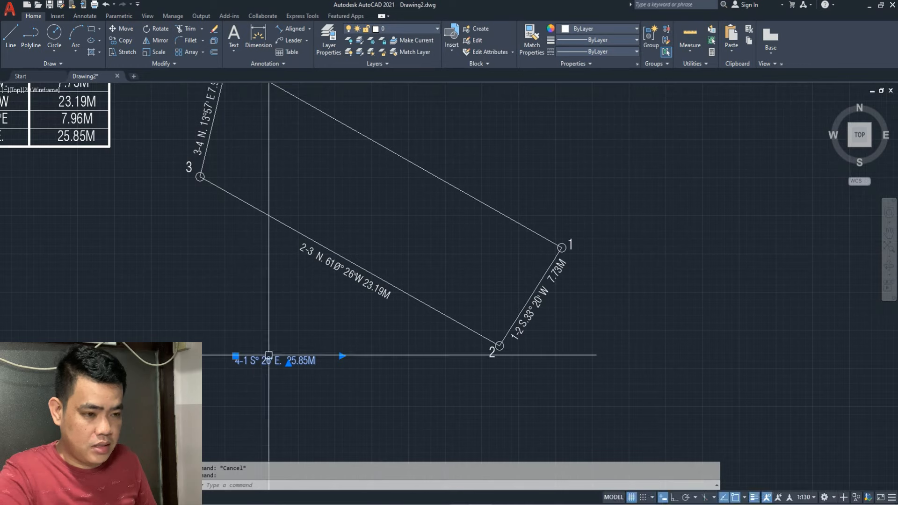
text(m)
key(space)
key(Escape)
Set the 4-1 label's justification to middle center and place it on the midpoint of the side between corners 4 and 1
click(271, 363)
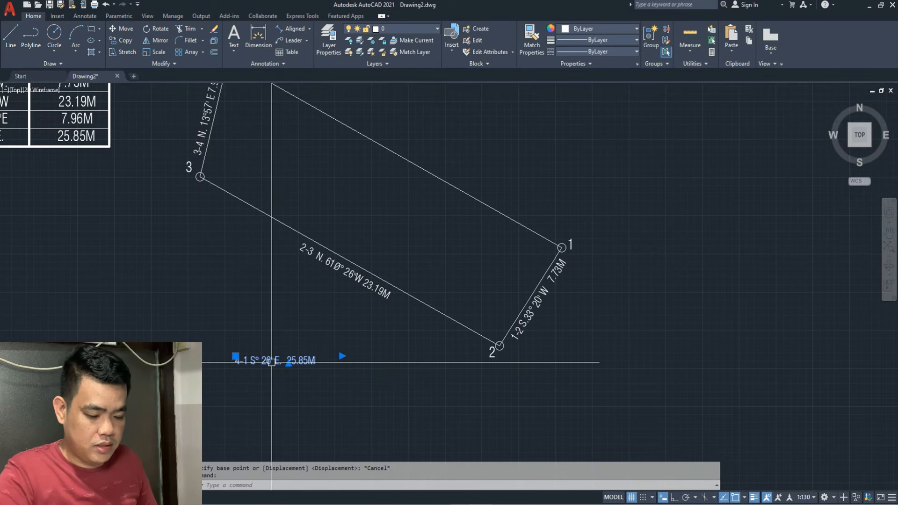
text(JUS)
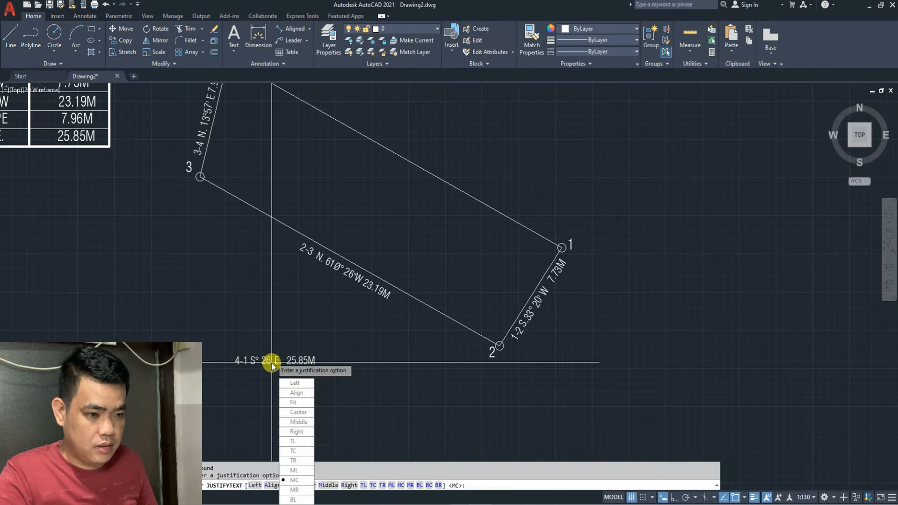
key(Escape)
click(276, 360)
scroll(275, 360, down, 2)
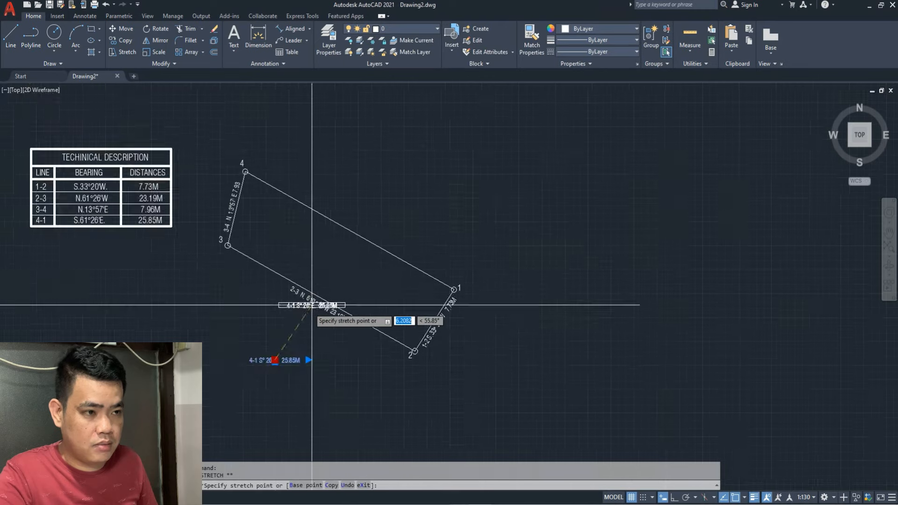
scroll(344, 227, up, 4)
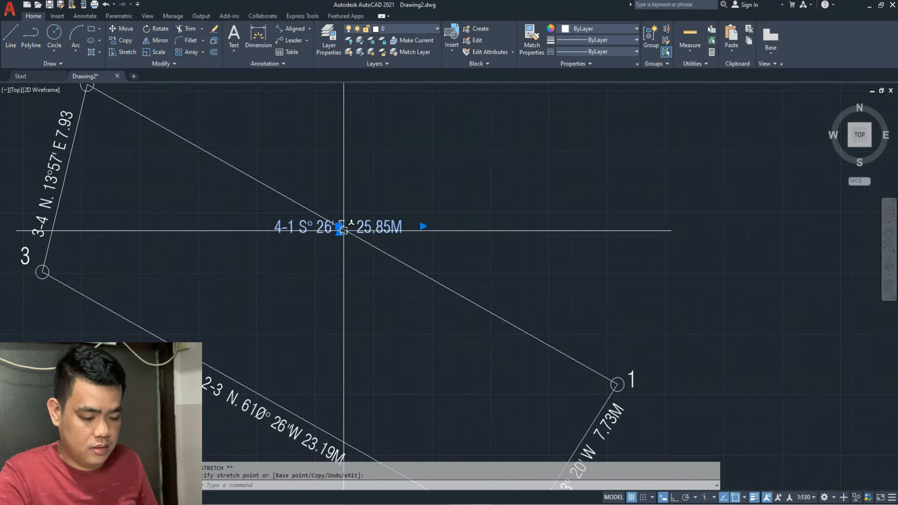
Rotate the 4-1 label about its insertion point so it aligns with the side toward corner 1
key(Return)
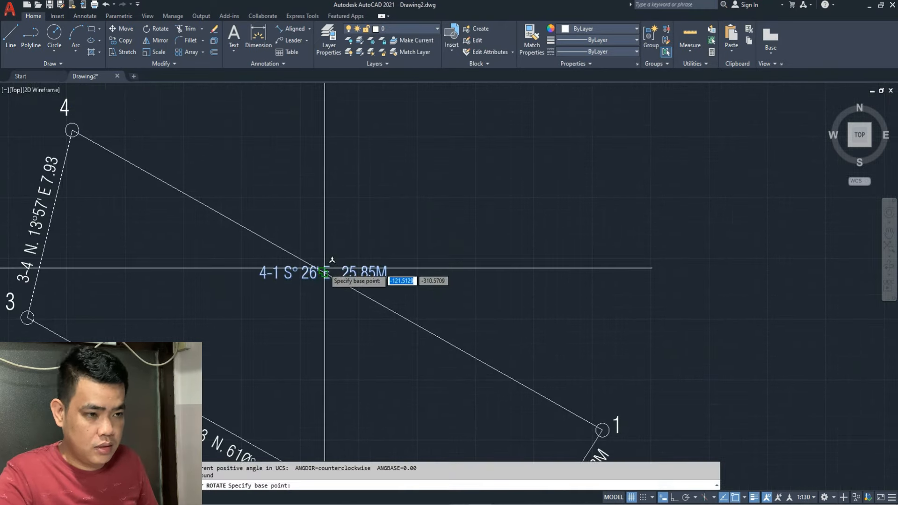
click(326, 279)
click(455, 347)
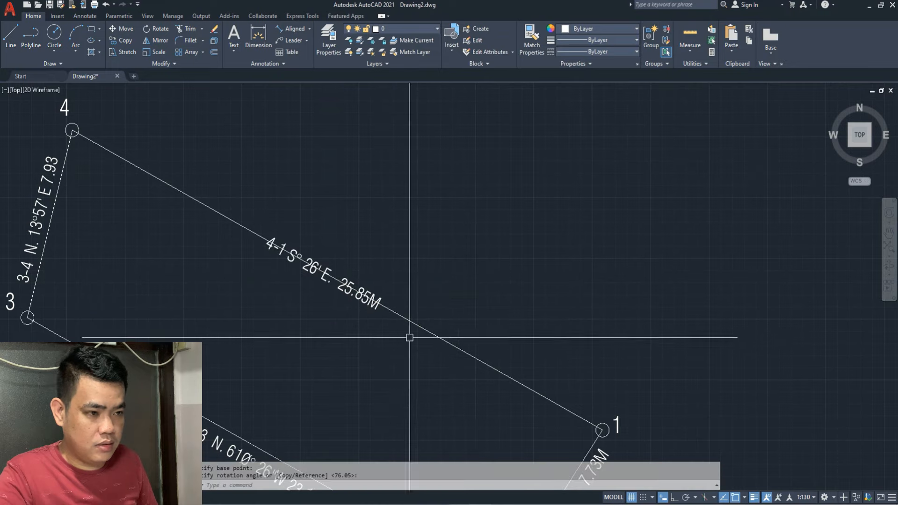
Move the rotated 4-1 label slightly off its line to the outside of the lot
click(352, 296)
middle_drag(349, 301, 277, 289)
text(M)
key(Return)
click(398, 319)
click(408, 305)
scroll(395, 305, down, 4)
key(Escape)
scroll(246, 264, up, 2)
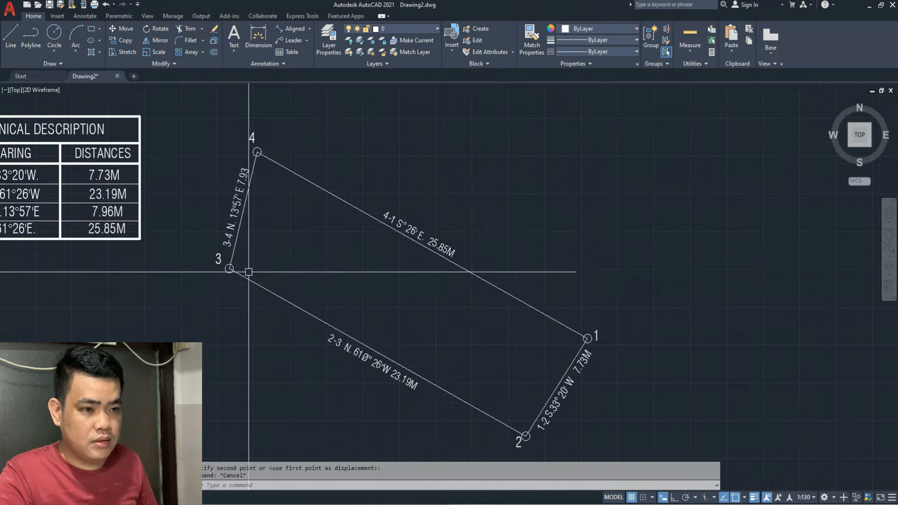
Set the lineweight of the lot boundary polyline to 0.30 mm
click(246, 264)
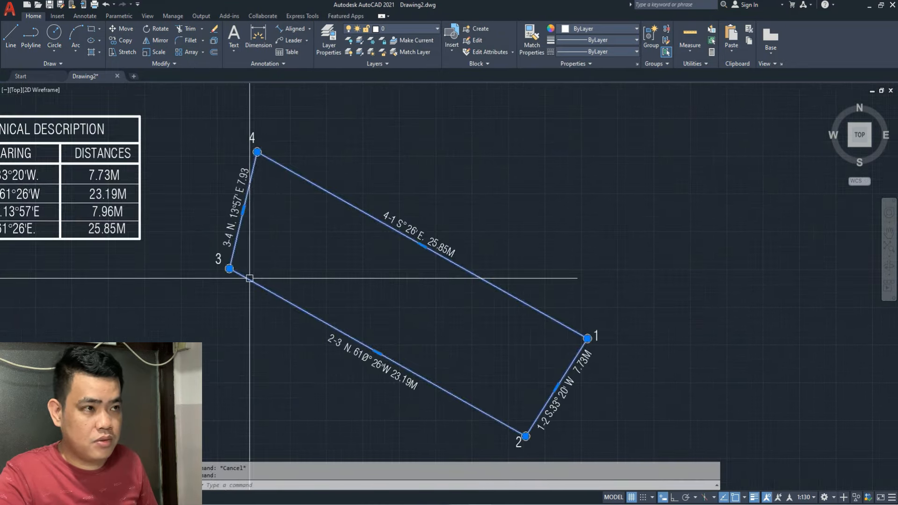
click(568, 40)
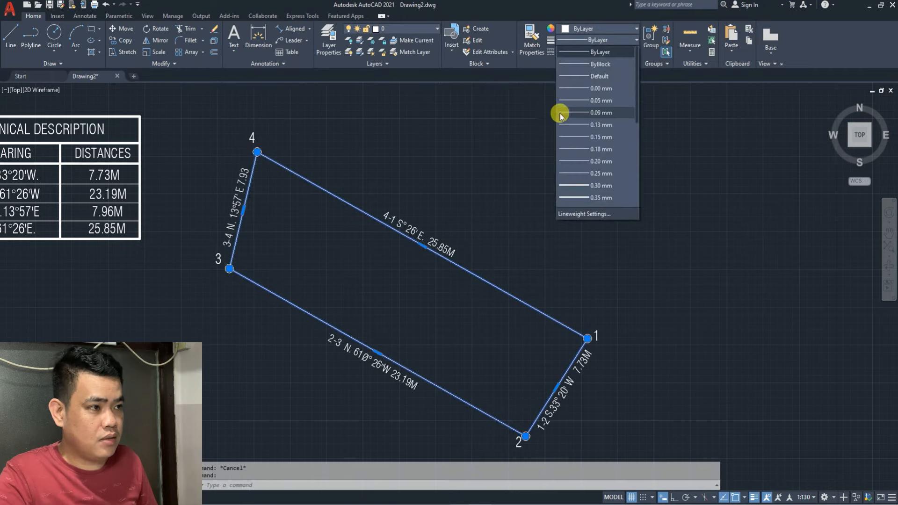
click(574, 185)
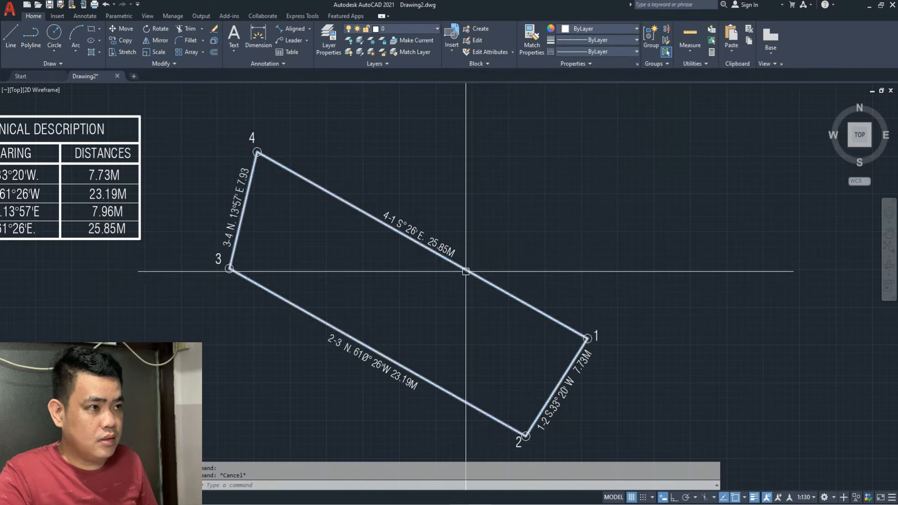
Load the CENTERX2 linetype from acadiso.lin into the drawing with the boundary polyline selected
click(465, 271)
click(579, 51)
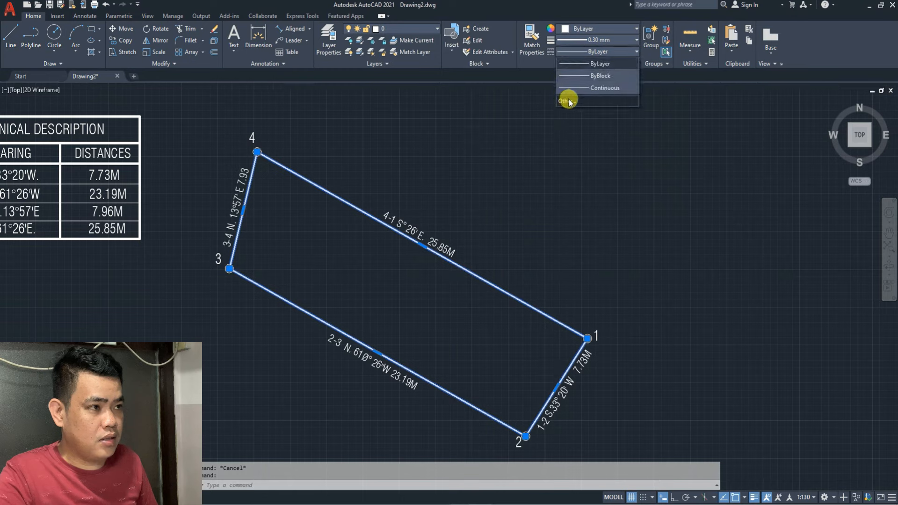
click(568, 102)
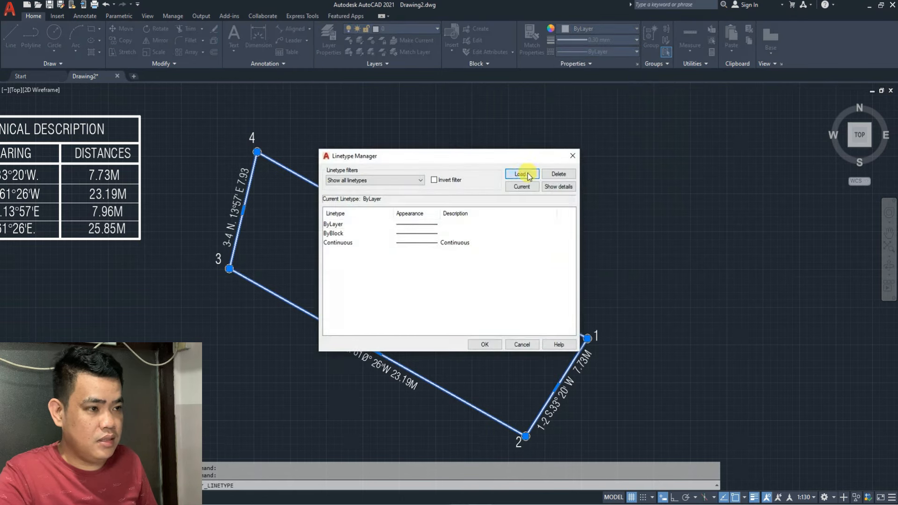
click(529, 177)
scroll(436, 280, down, 4)
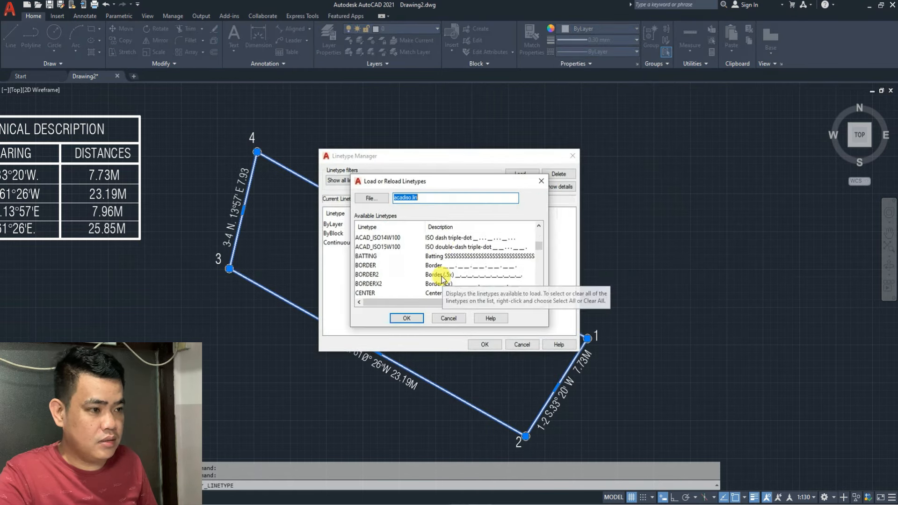
scroll(435, 266, down, 3)
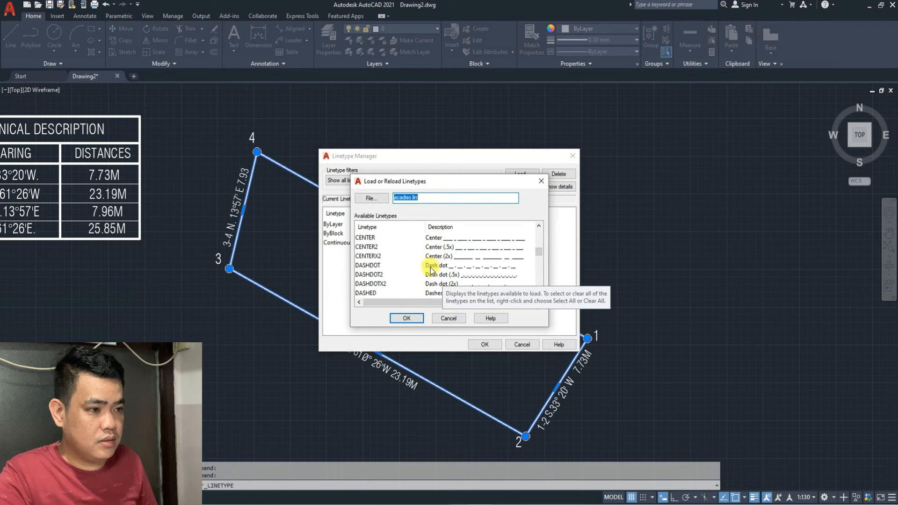
click(434, 240)
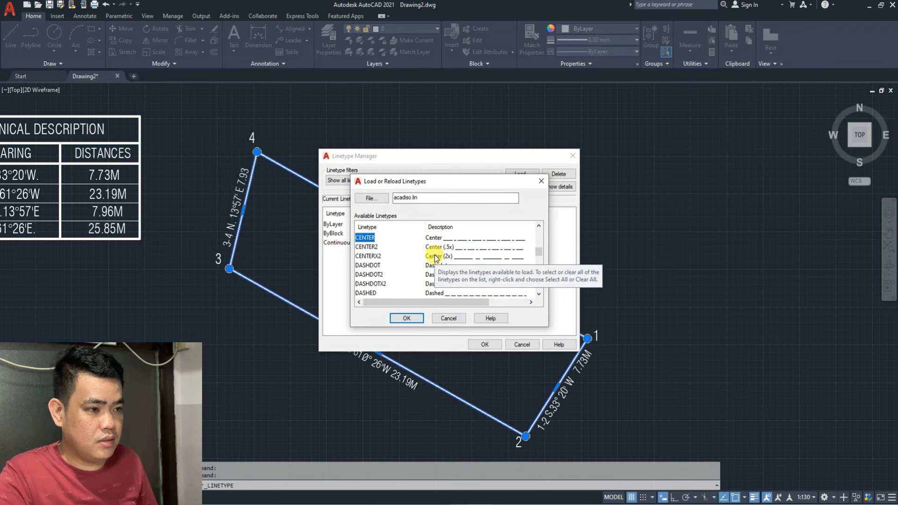
click(432, 257)
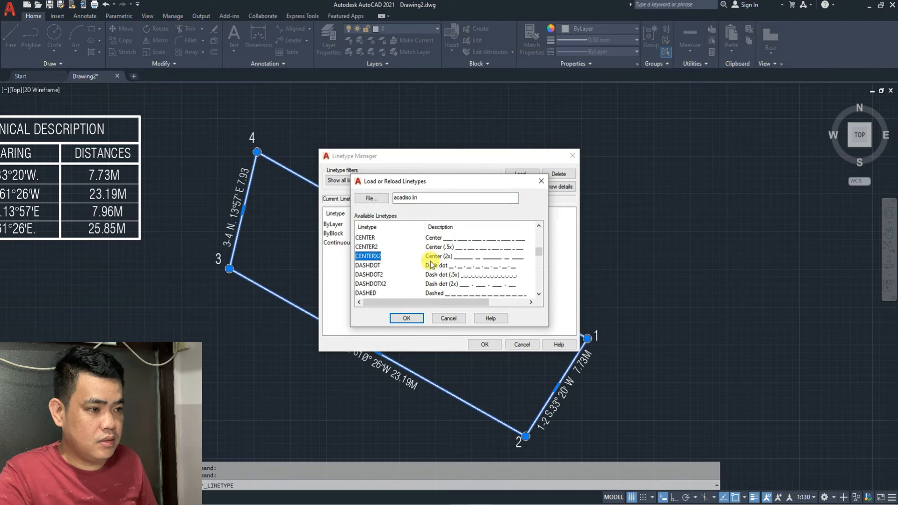
click(406, 318)
click(519, 176)
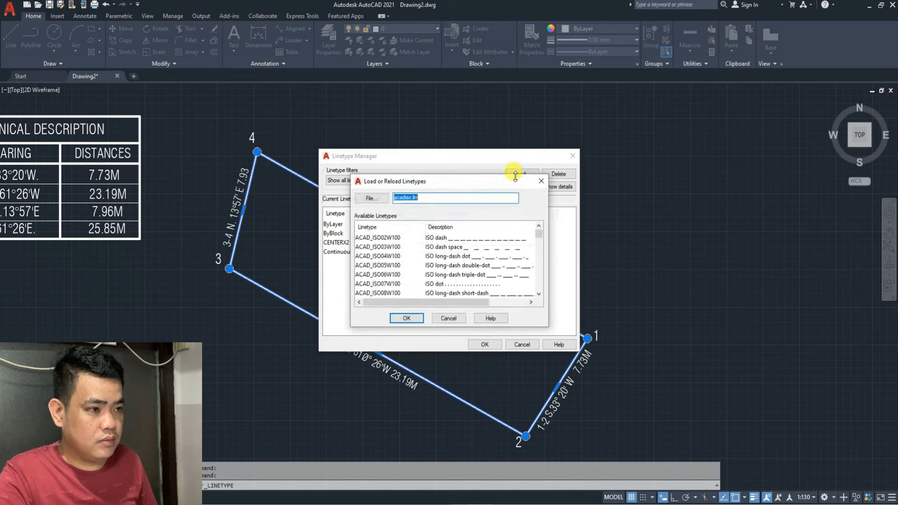
key(Escape)
click(453, 244)
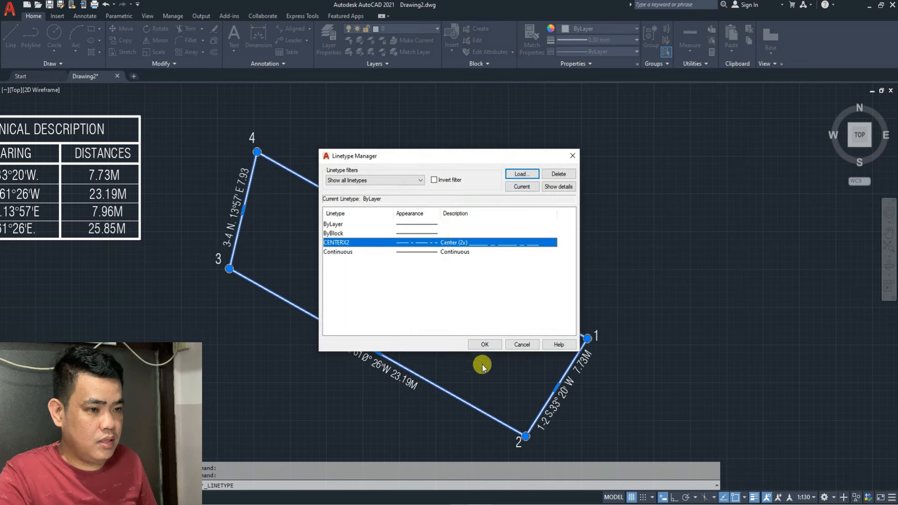
click(496, 344)
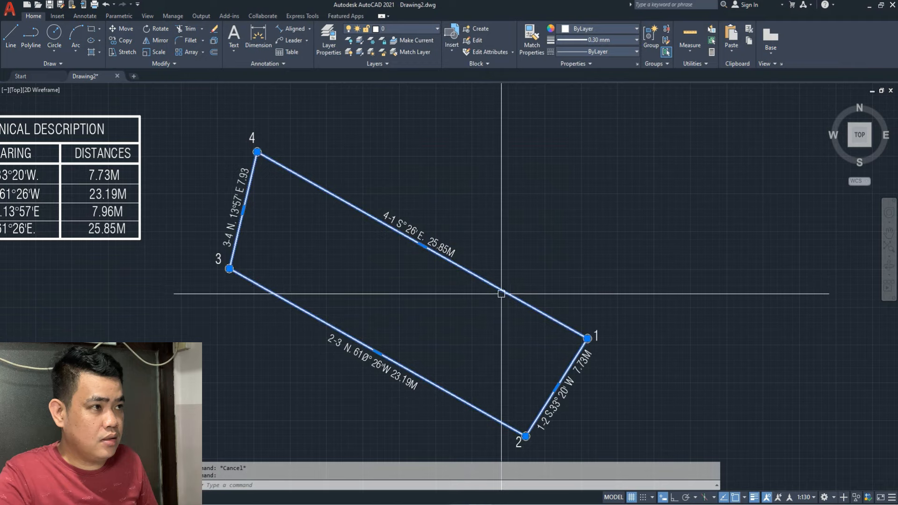
Apply the CENTERX2 linetype to the lot boundary polyline
click(608, 40)
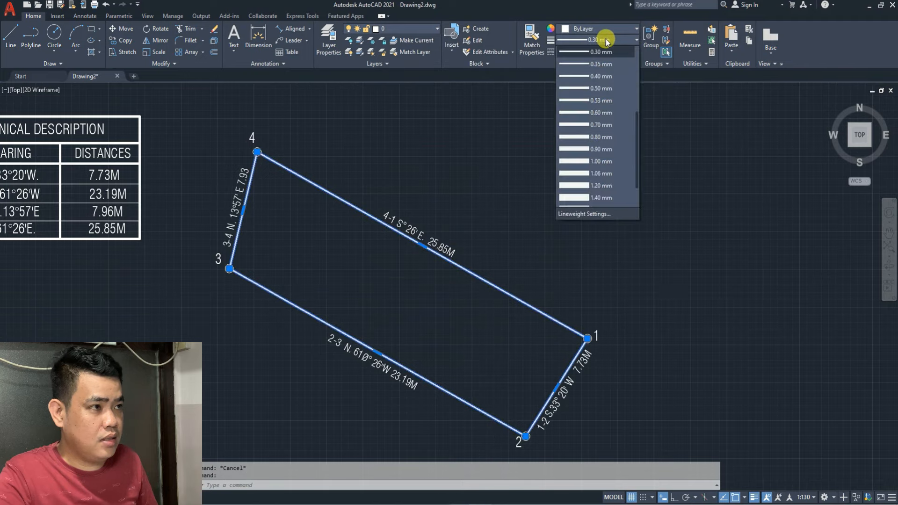
click(607, 40)
click(608, 52)
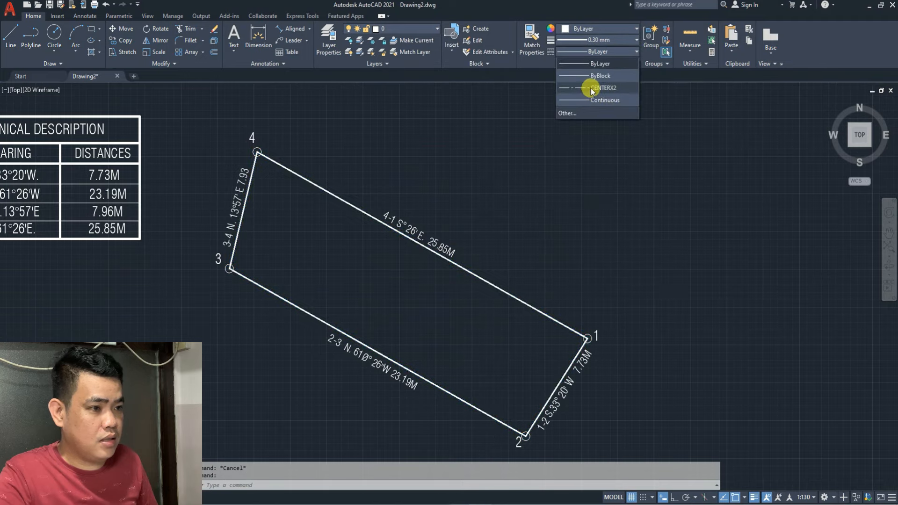
click(591, 88)
key(Escape)
Set the global linetype scale factor to 1 with LTSCALE
scroll(404, 288, up, 2)
text(L)
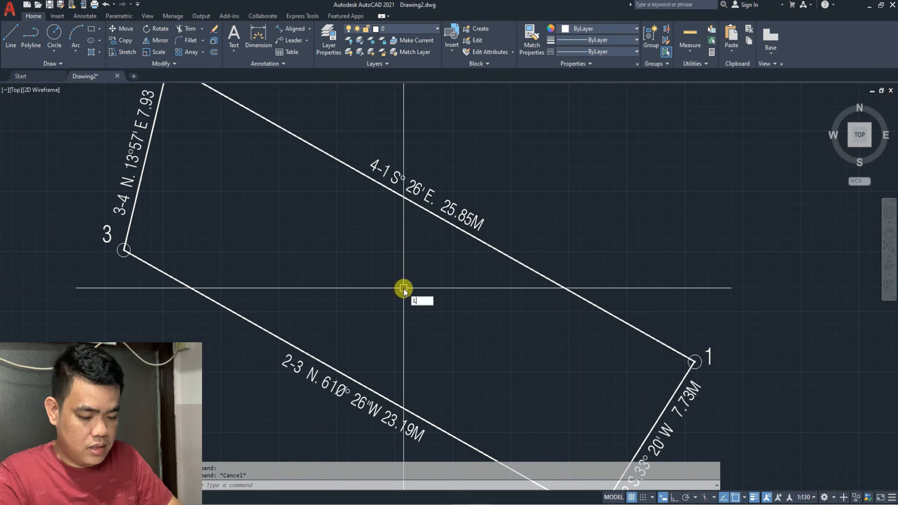
text(TS)
key(Return)
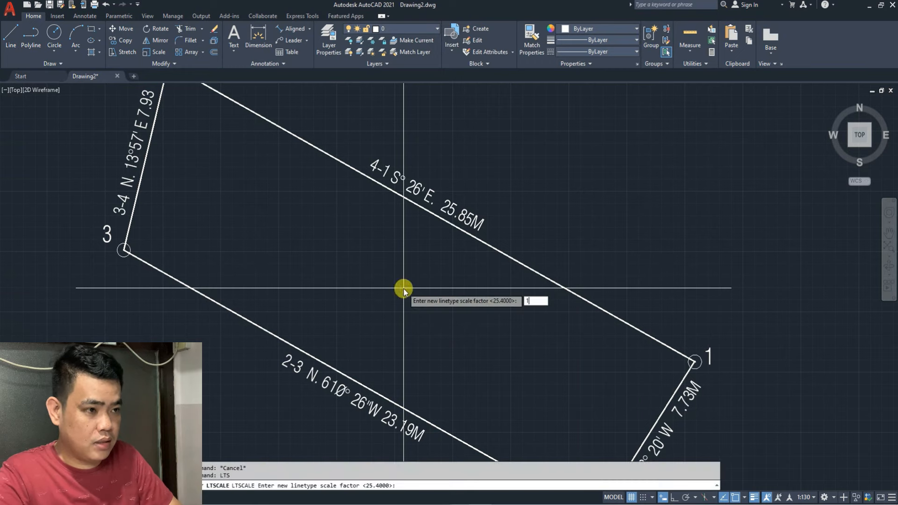
key(Return)
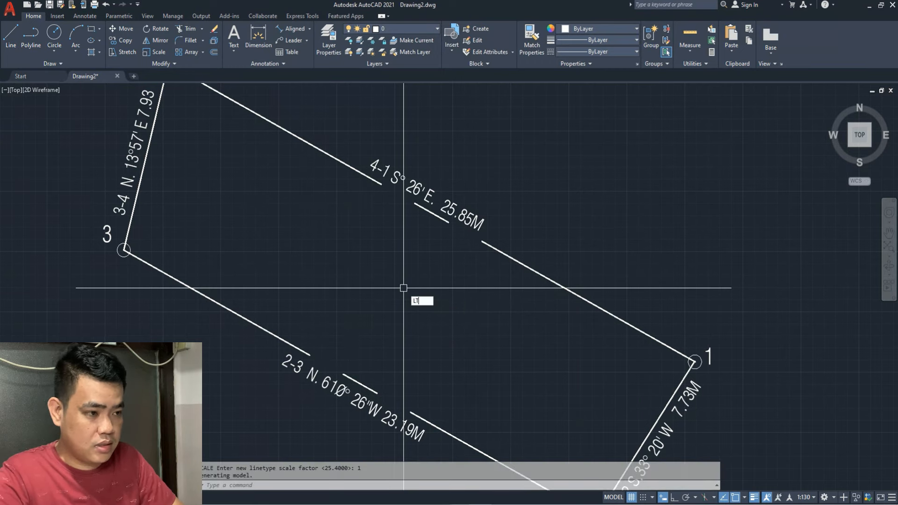
Try a global linetype scale factor of .001 for the boundary's dash pattern
text(S)
key(Return)
click(403, 289)
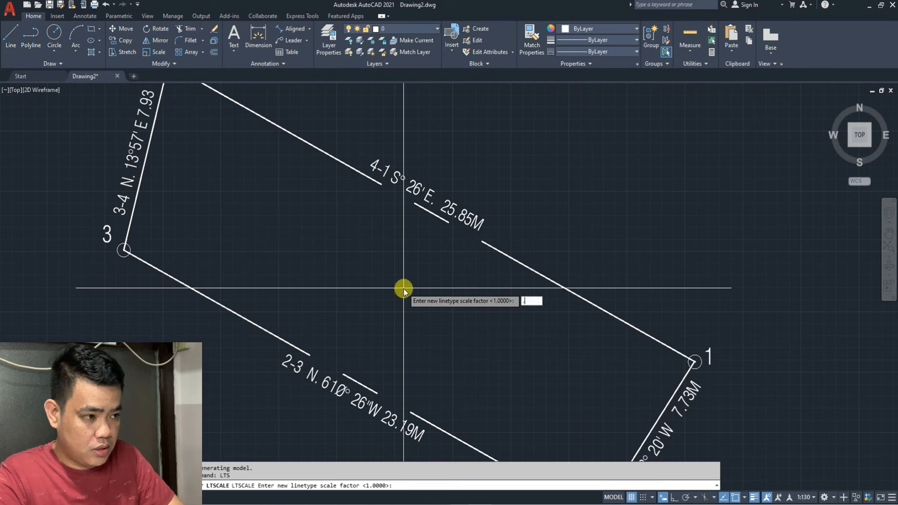
text(.001)
key(Return)
key(Escape)
Try a global linetype scale factor of .01 and inspect the dash pattern beside the 4-1 label up close
click(403, 288)
text(LTS)
key(Return)
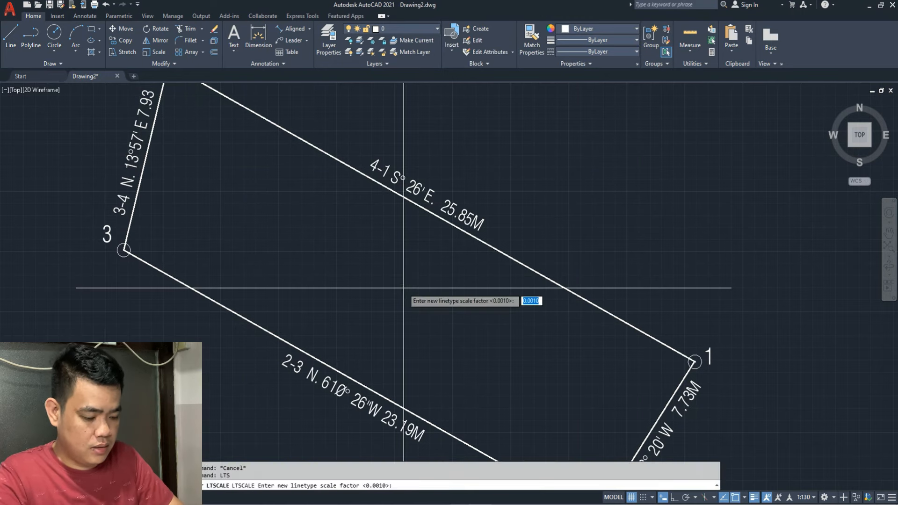
text(.0)
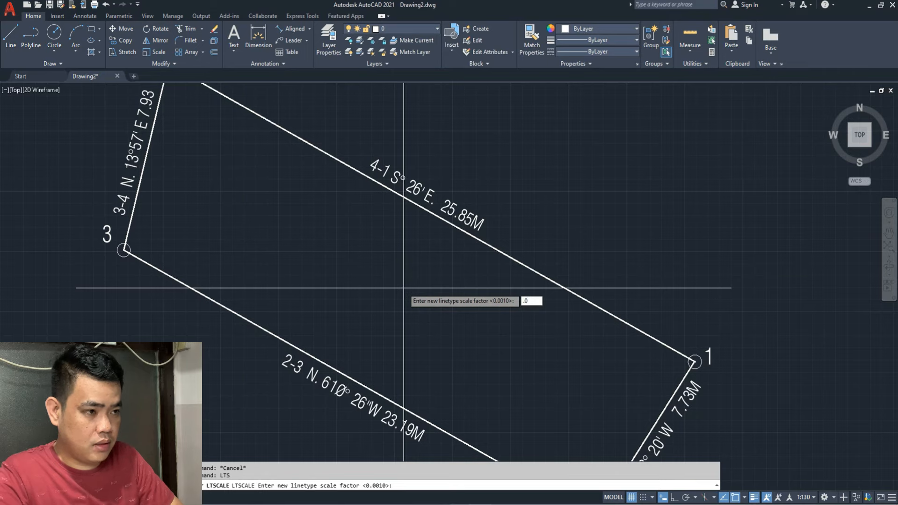
text(1)
key(Return)
key(Escape)
key(Escape)
scroll(449, 215, up, 5)
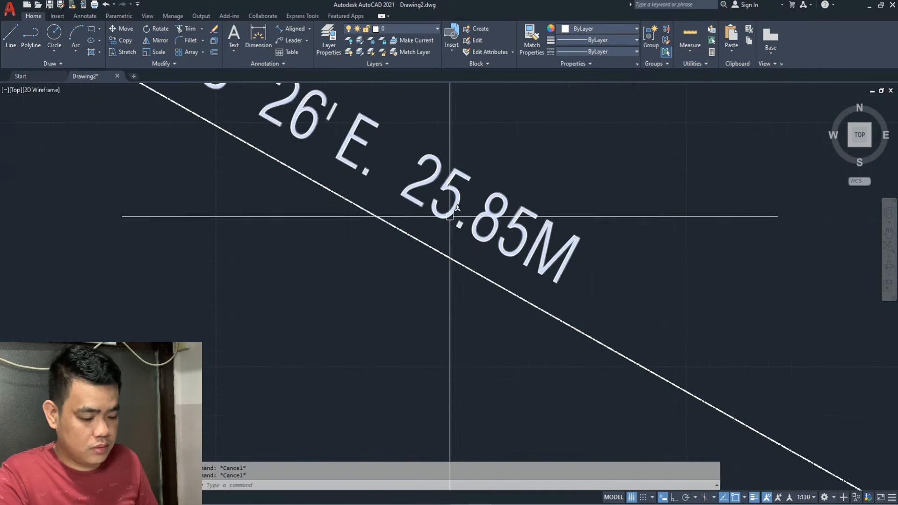
scroll(396, 240, down, 2)
scroll(409, 220, up, 5)
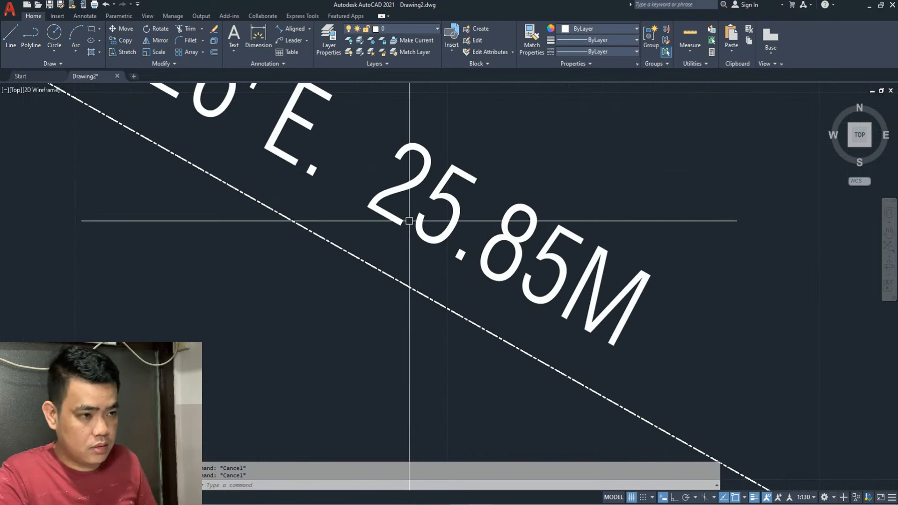
Set the global linetype scale factor to .2 for the whole drawing
scroll(402, 231, down, 8)
text(lts)
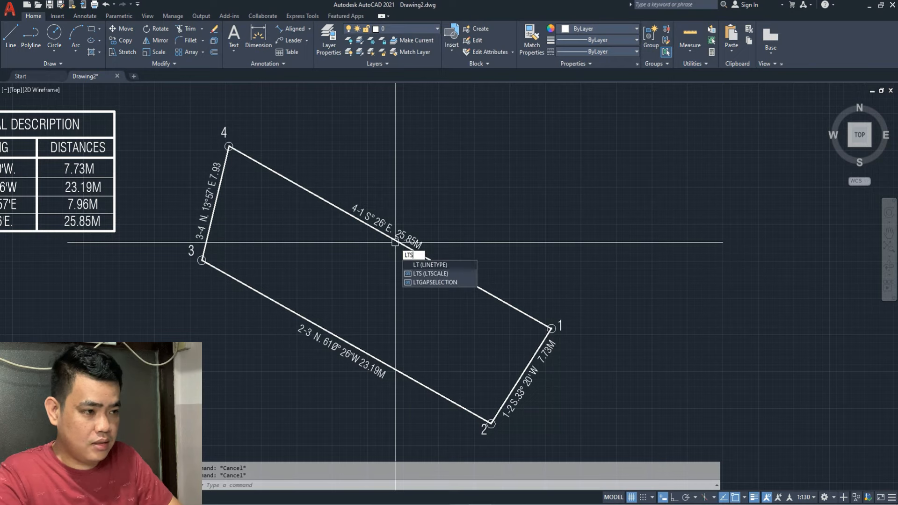
key(Return)
text(. )
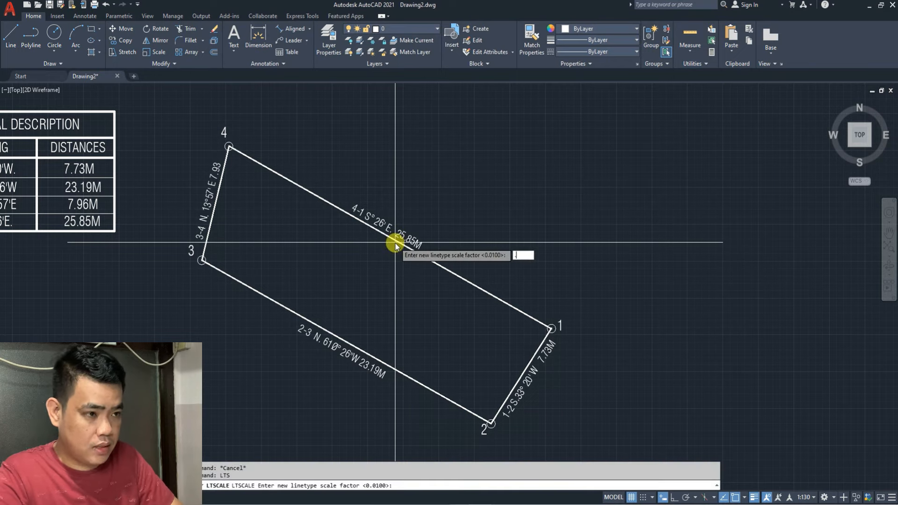
text(2)
key(Return)
key(Escape)
key(Escape)
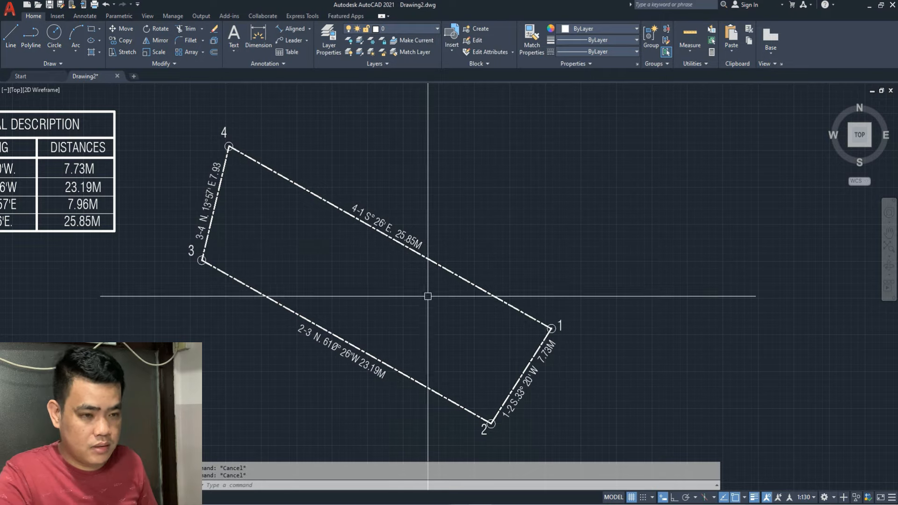
Open the properties of the lot boundary polyline to check the lot's area
mouse_move(397, 330)
middle_down()
mouse_move(431, 311)
mouse_move(487, 315)
middle_up()
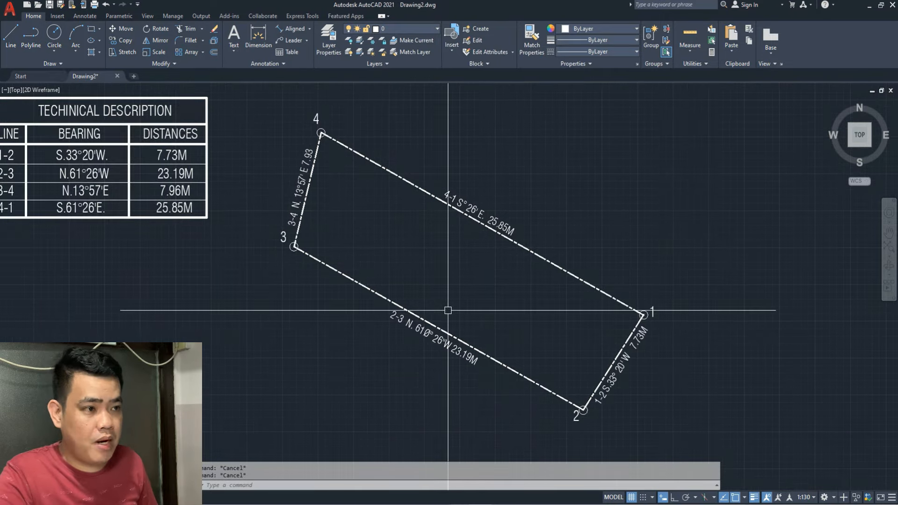
click(415, 185)
right_click(415, 186)
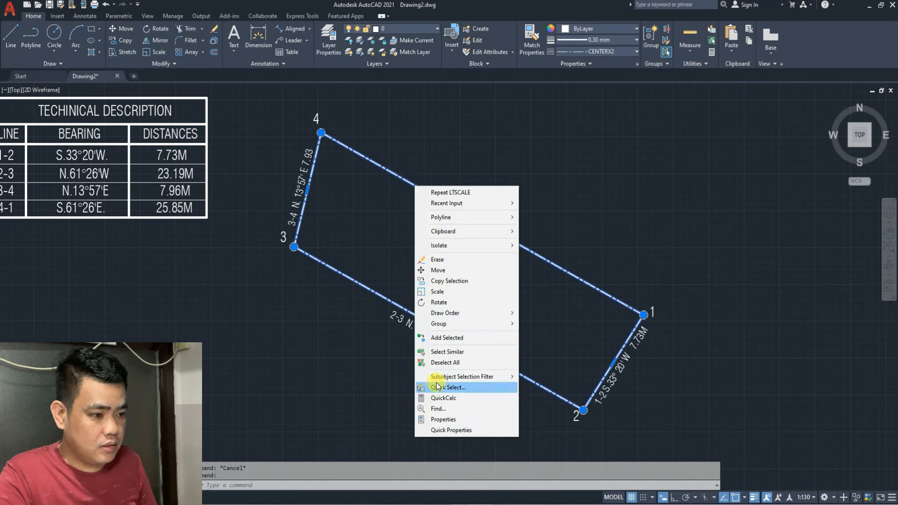
click(434, 420)
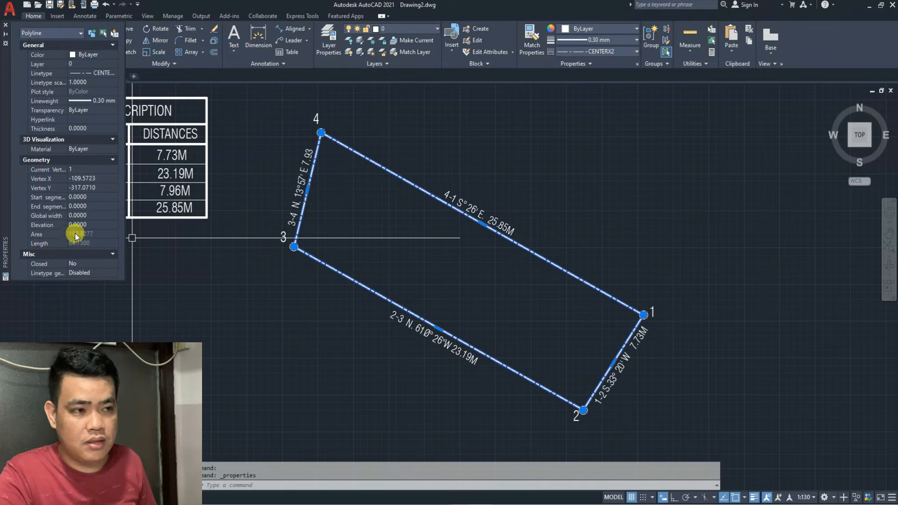
Add a multiline text reading "AREA LOT :" in the middle of the lot, between sides 4-1 and 2-3
key(Escape)
click(381, 166)
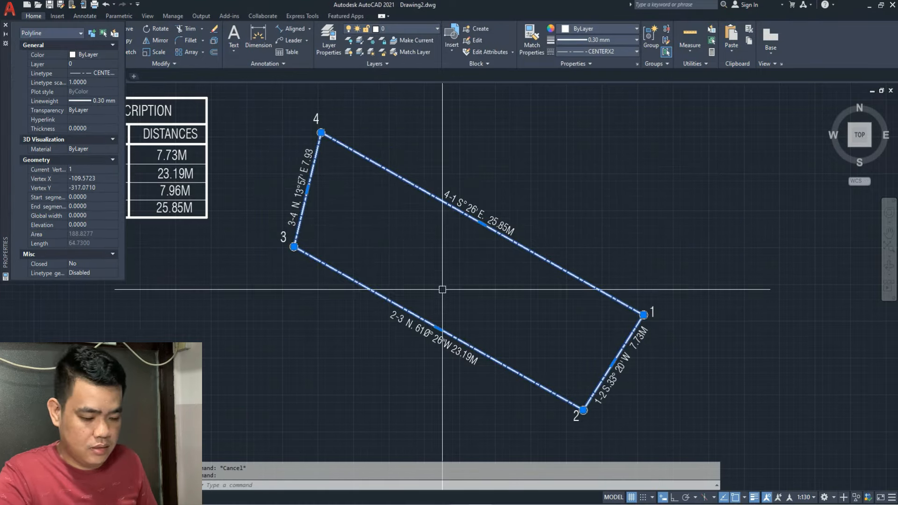
text(mt)
key(Return)
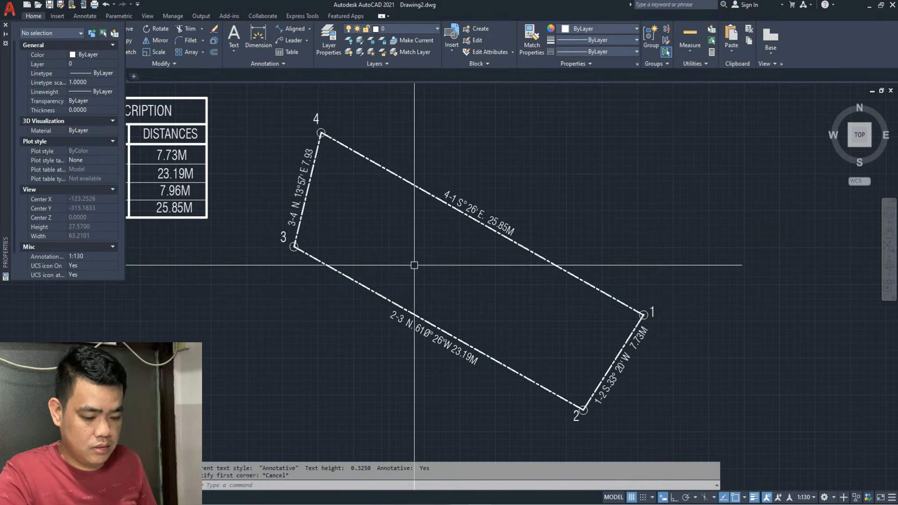
click(411, 270)
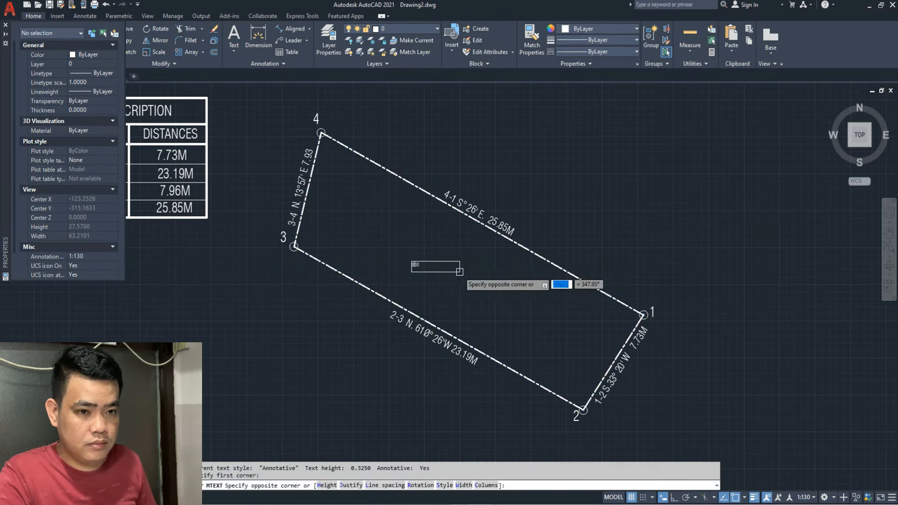
click(468, 277)
scroll(403, 264, up, 4)
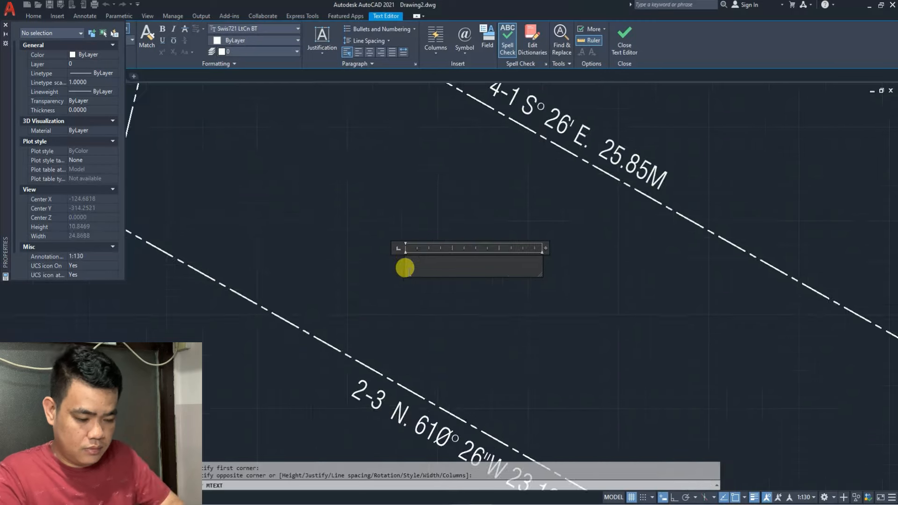
text(AREA LOT )
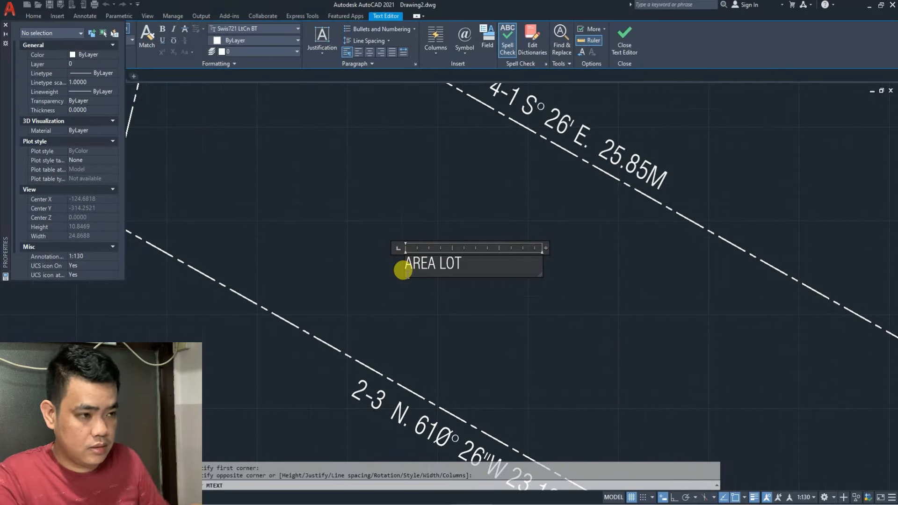
text(:)
click(234, 257)
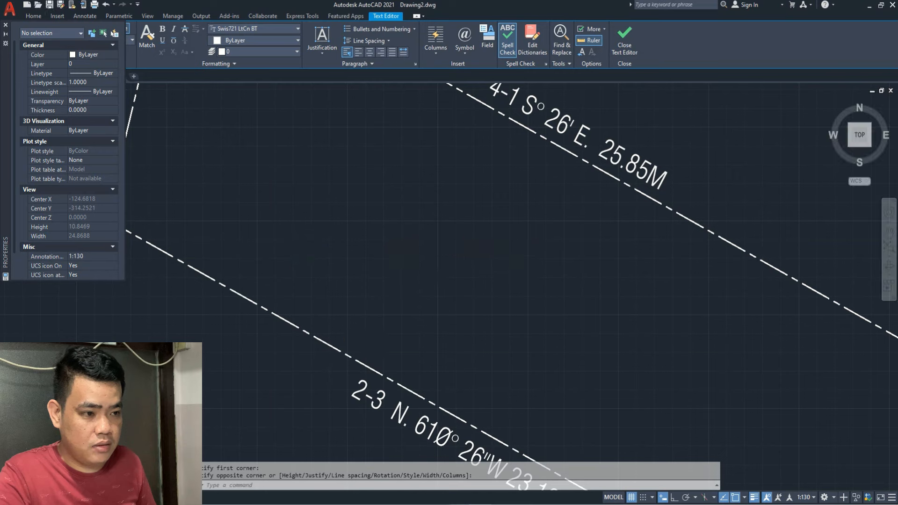
Check the boundary polyline's area and complete the area label as "AREA LOT :188.8 SQ.M"
click(344, 348)
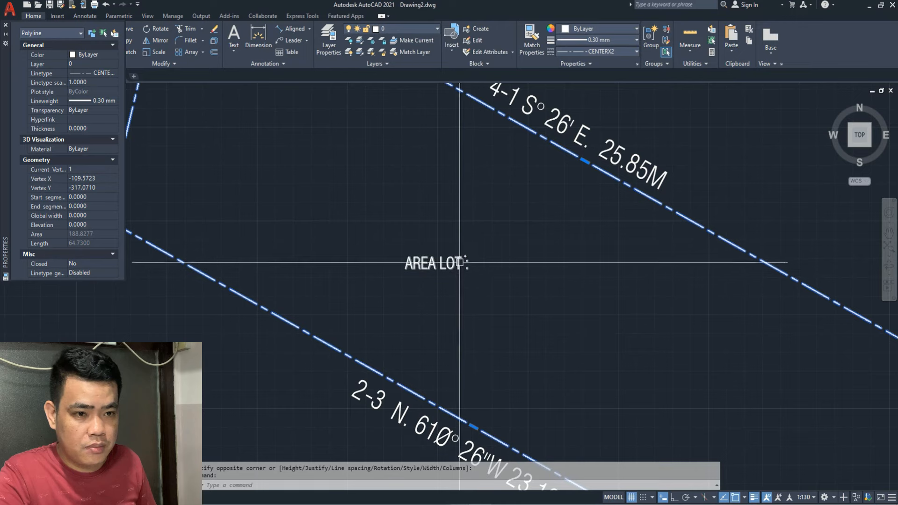
click(458, 263)
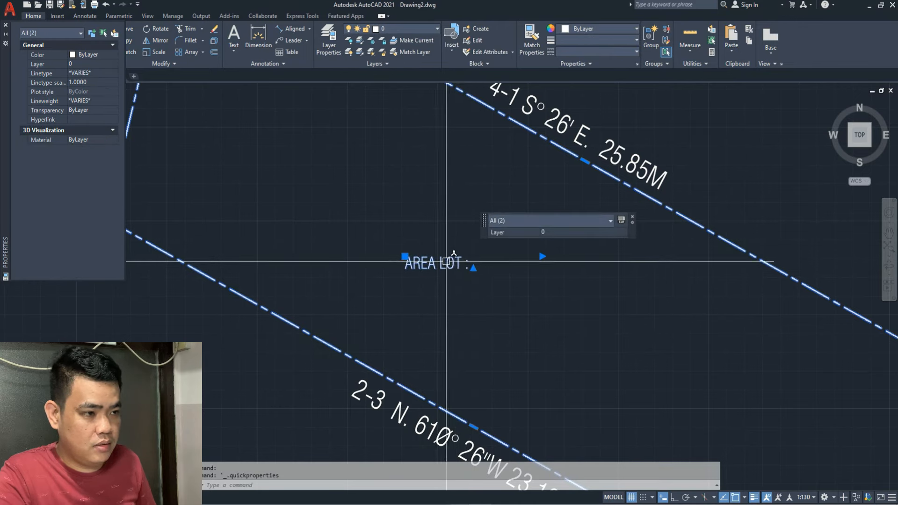
key(Escape)
double_click(467, 263)
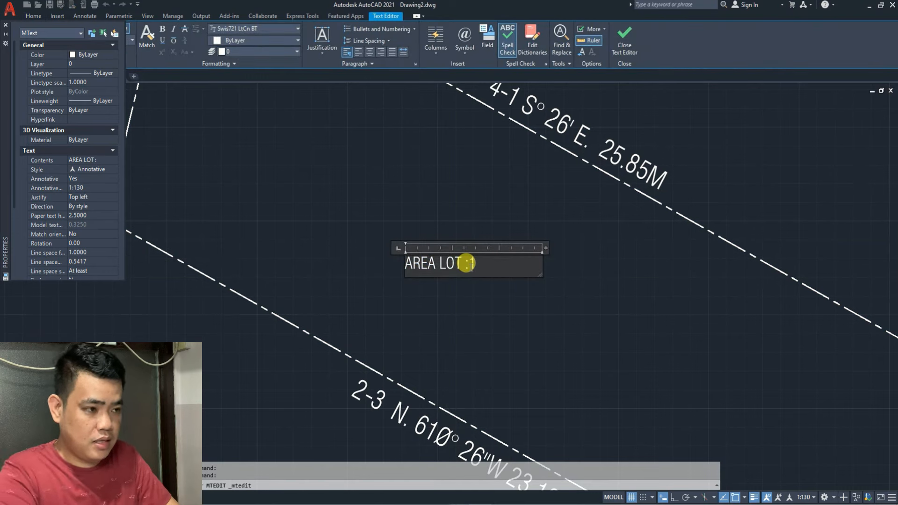
text(188.)
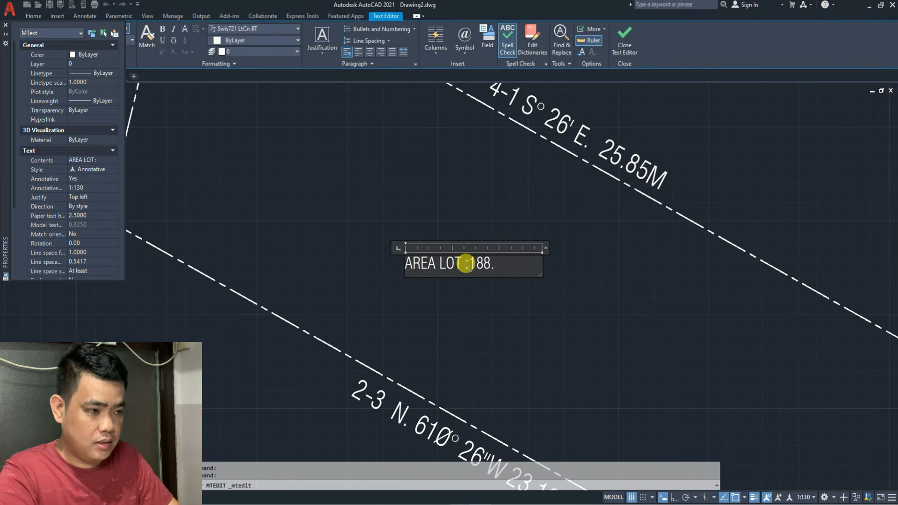
text(8 SQ)
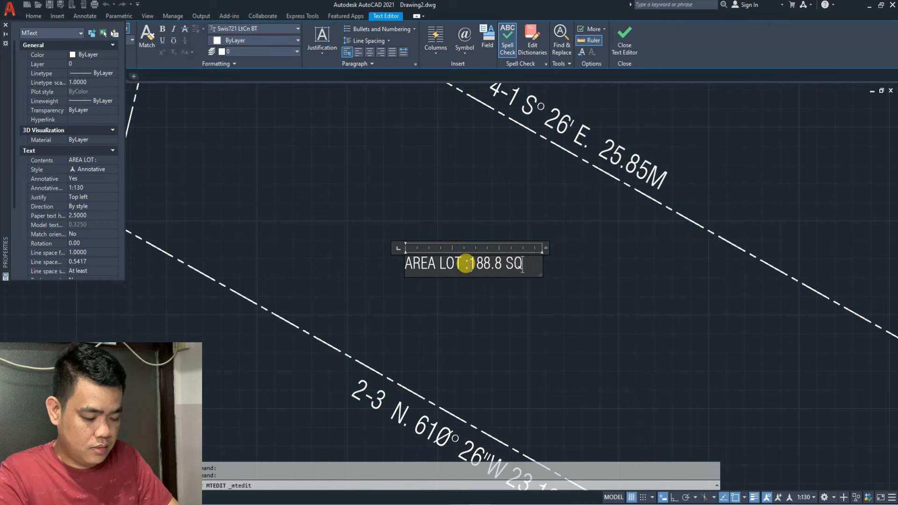
text(.M)
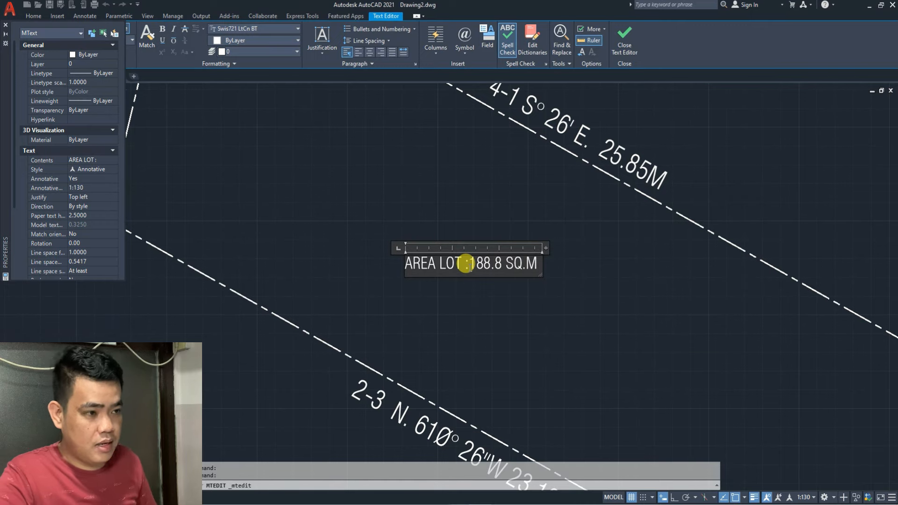
key(Escape)
Move the area label to a more central spot inside the lot boundary
scroll(445, 302, down, 2)
click(446, 292)
text(m)
key(Return)
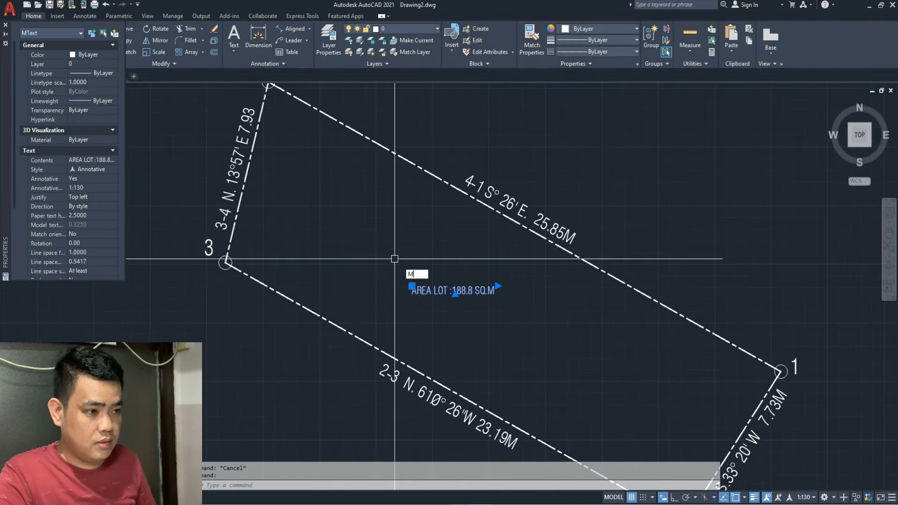
click(400, 261)
key(Escape)
scroll(411, 290, down, 4)
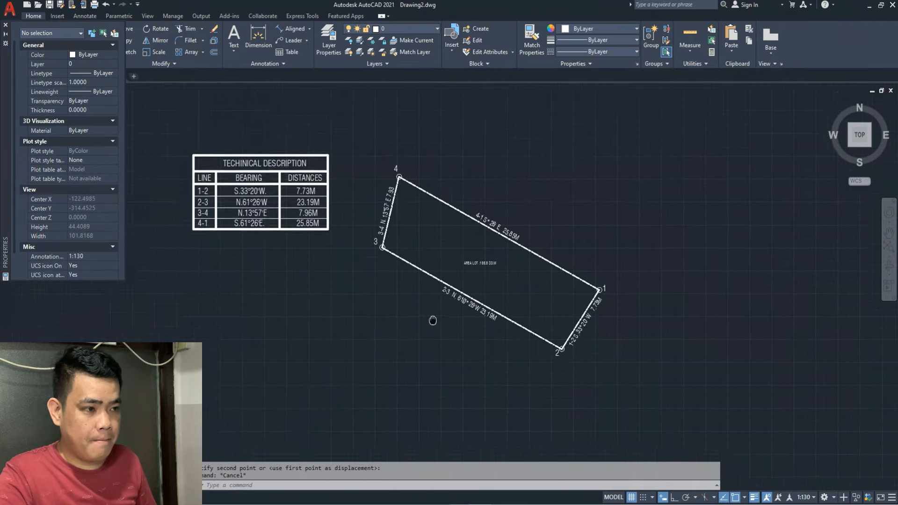
Set the area label's text height to 4 and widen its text frame to about 5.91 so it fits one line
scroll(481, 261, up, 3)
double_click(486, 249)
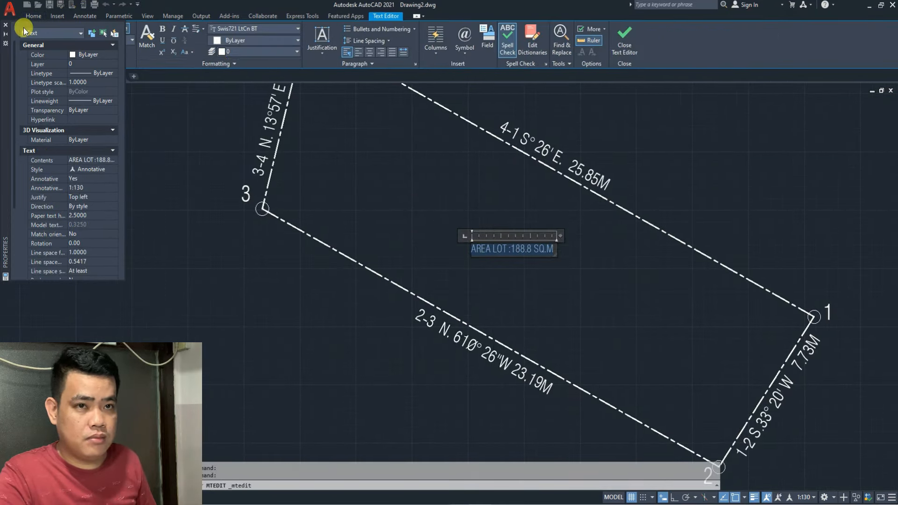
click(5, 25)
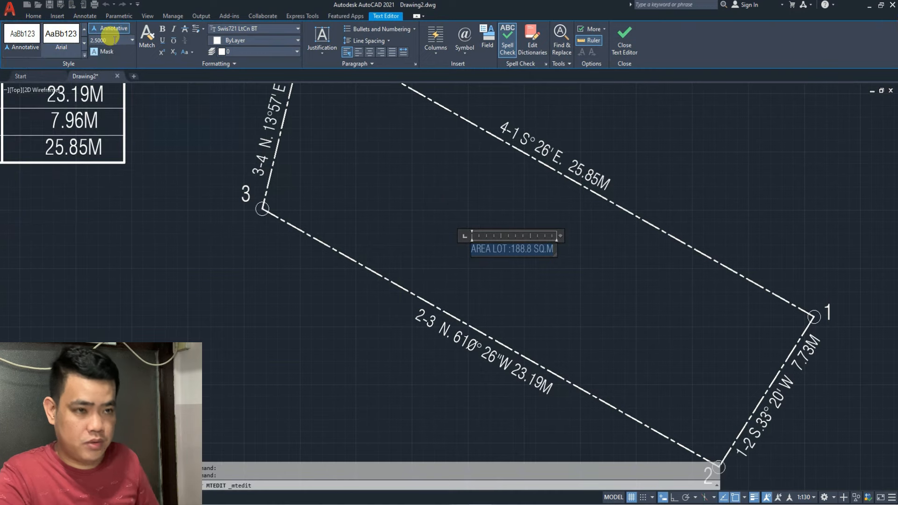
text(4)
key(Return)
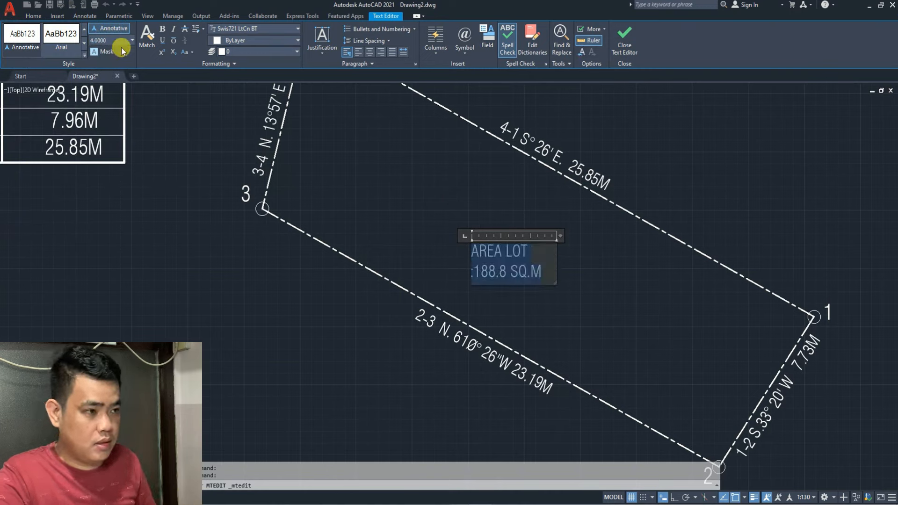
drag(556, 235, 604, 233)
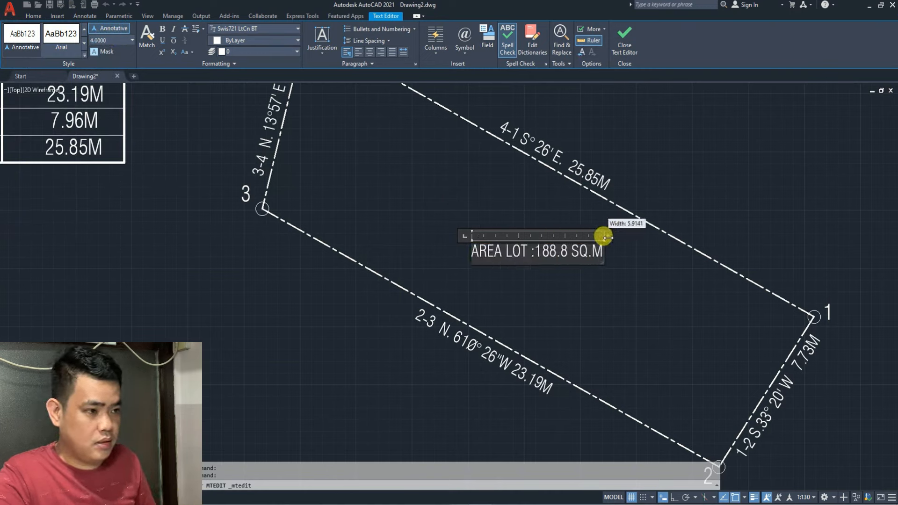
key(Escape)
Move the enlarged area label slightly to center it again between the lot's long sides
scroll(485, 259, down, 2)
click(485, 259)
scroll(489, 290, up, 2)
middle_drag(479, 293, 454, 283)
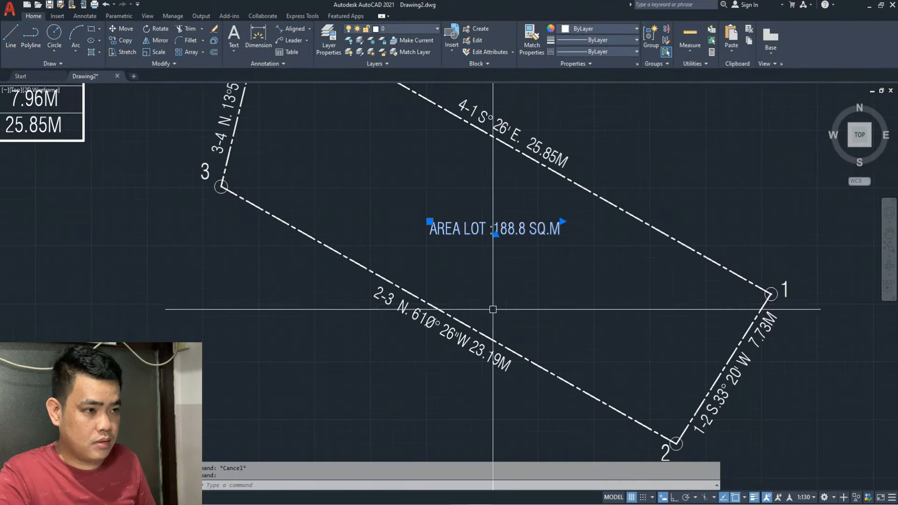
text(m)
click(498, 311)
click(496, 316)
key(Escape)
scroll(497, 315, down, 2)
mouse_move(378, 293)
middle_down()
mouse_move(332, 290)
mouse_move(329, 299)
middle_up()
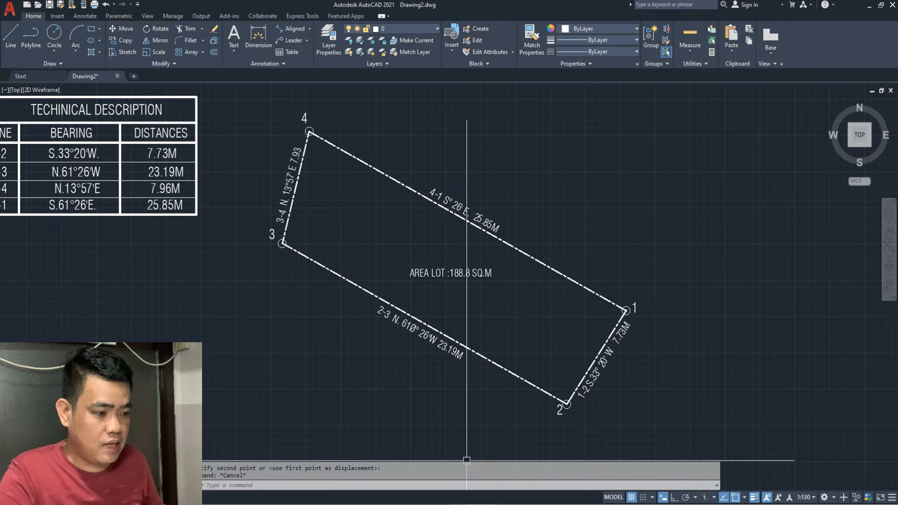
Switch to Excel, clear the entries for lines 2-3, 3-4 and 4-1 in A7:G9, and return to AutoCAD
key(alt+Tab)
click(263, 280)
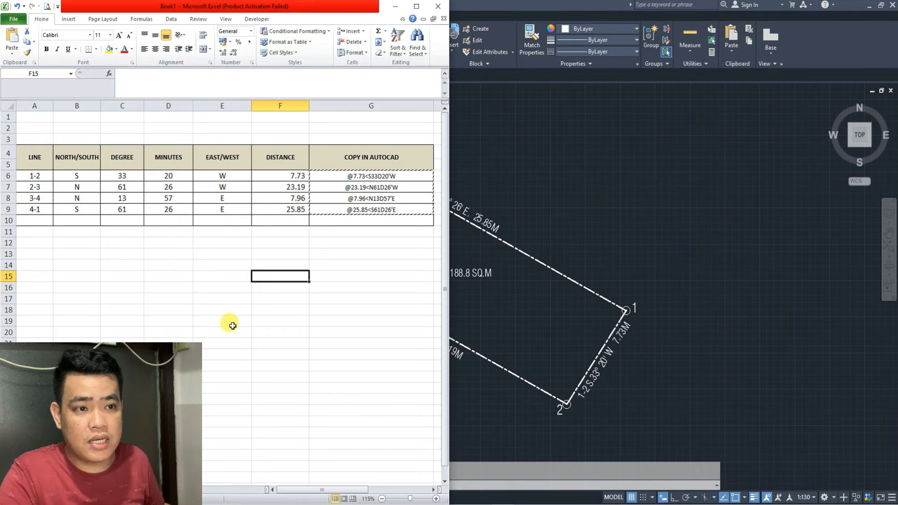
click(244, 286)
click(34, 197)
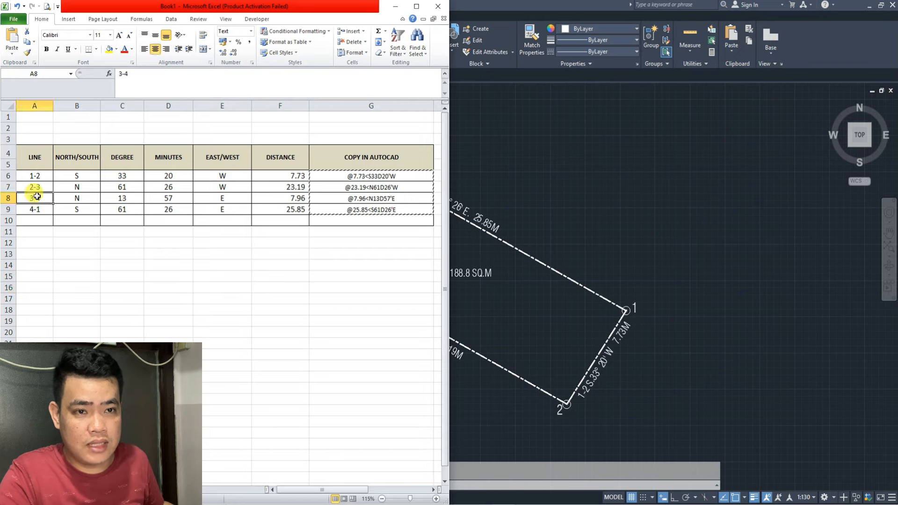
drag(35, 187, 379, 208)
key(Delete)
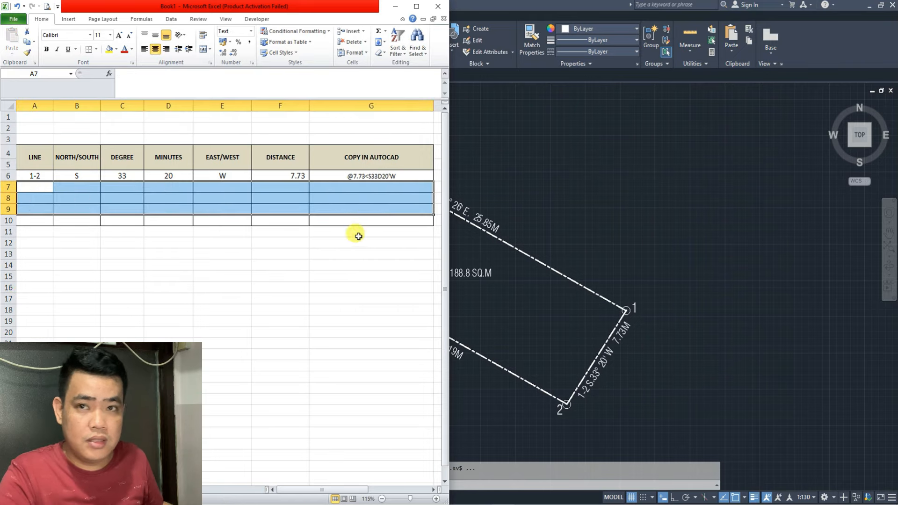
click(147, 276)
click(37, 187)
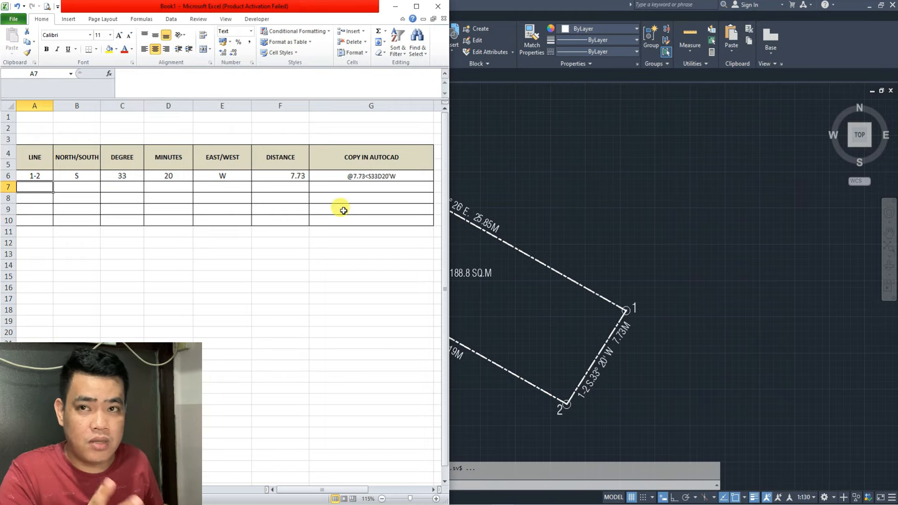
click(499, 297)
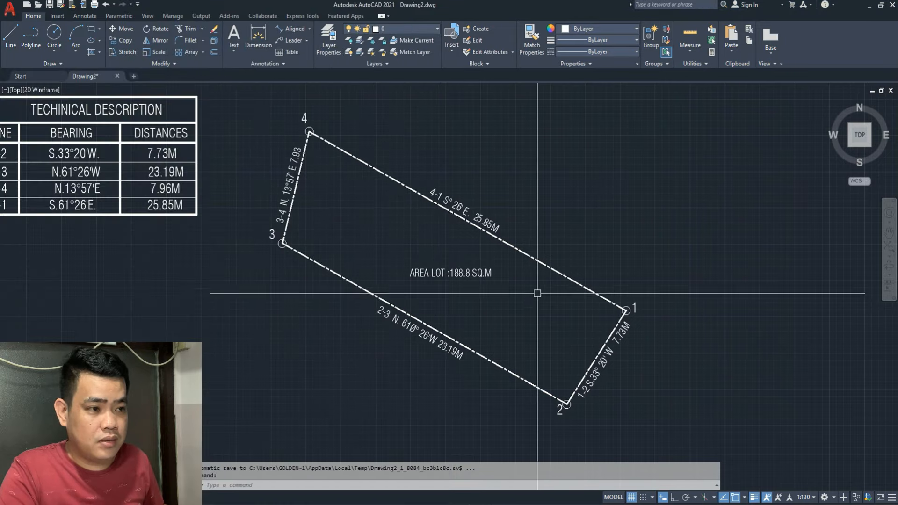